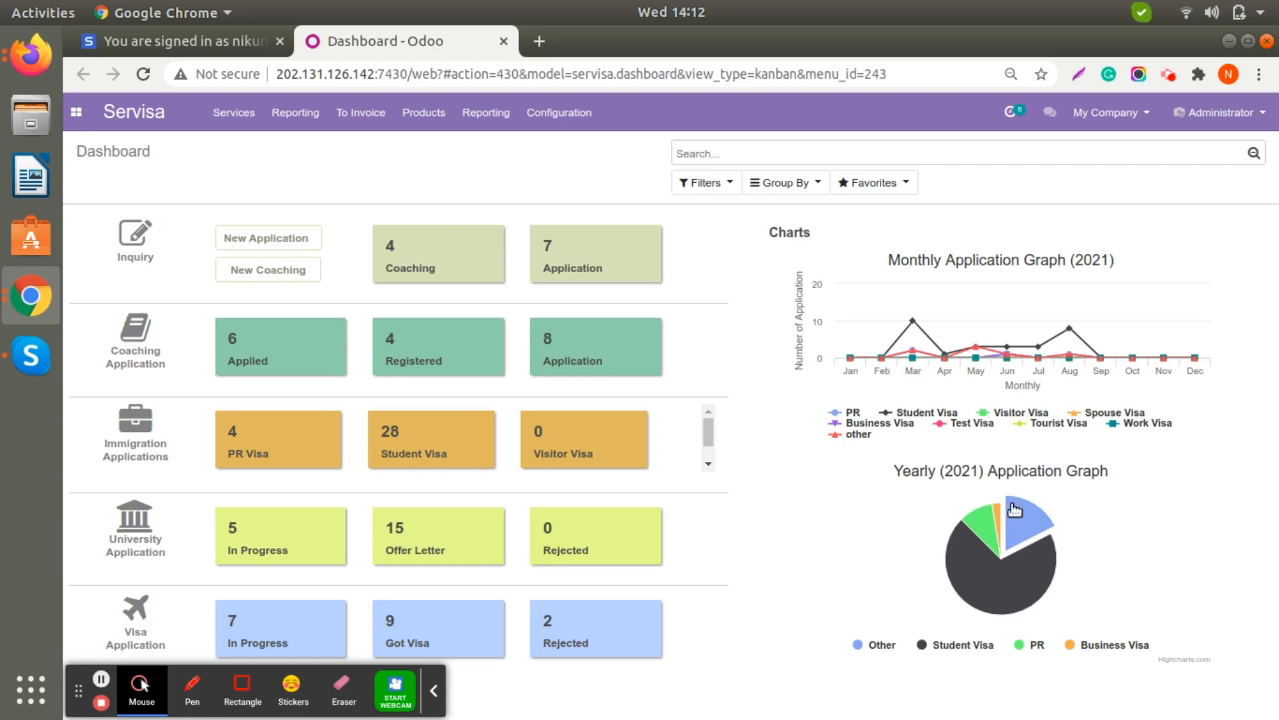
click(434, 690)
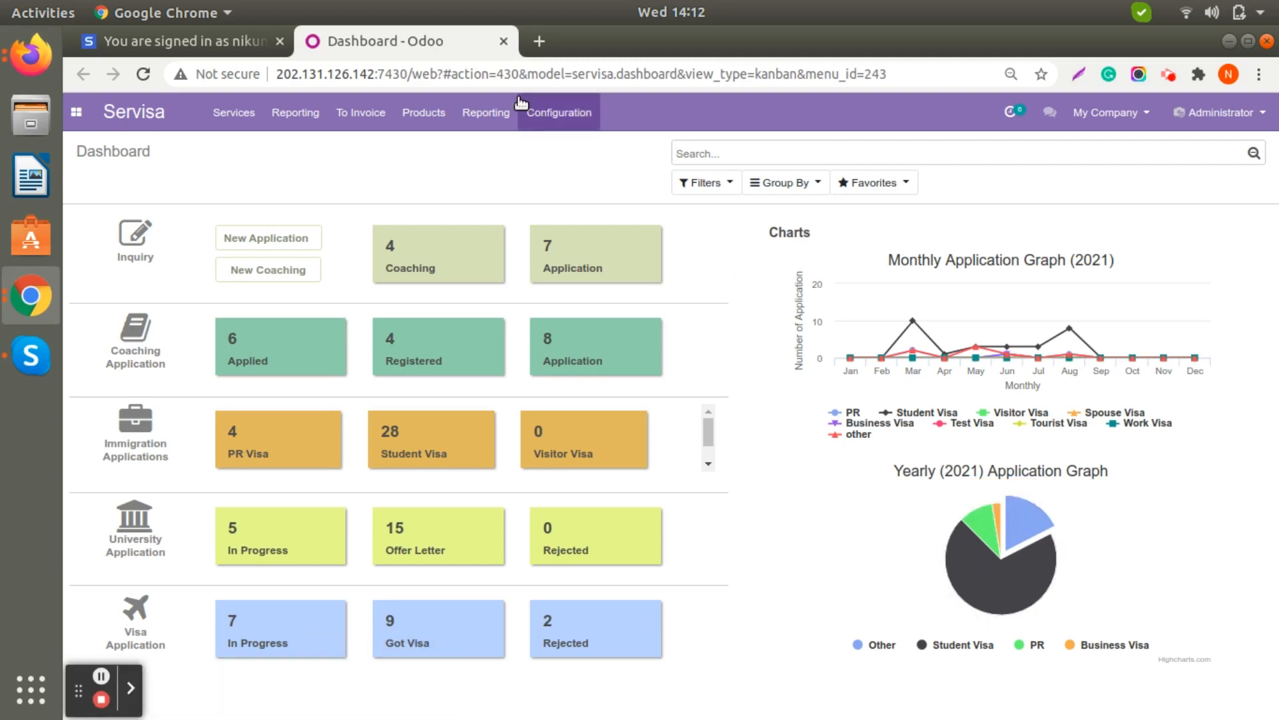
Open the sales teams overview from Services and set the Ahmedabad team card's colour to yellow.
click(231, 107)
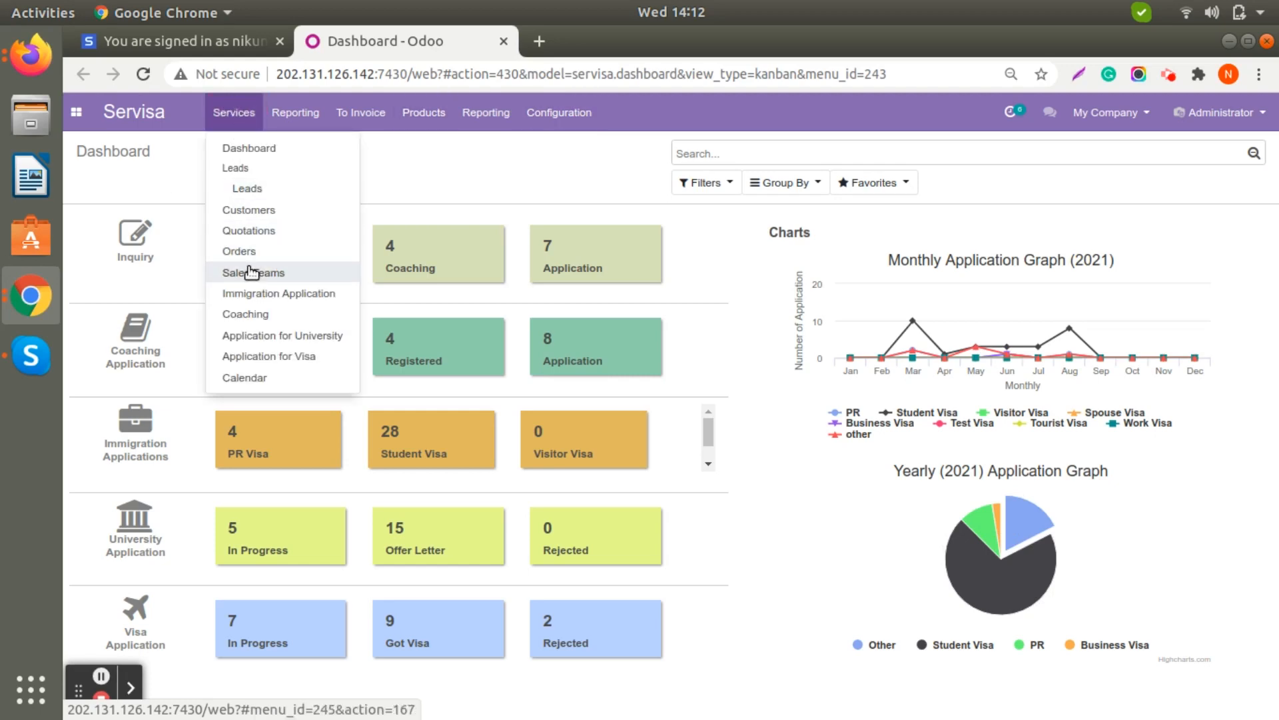
click(291, 274)
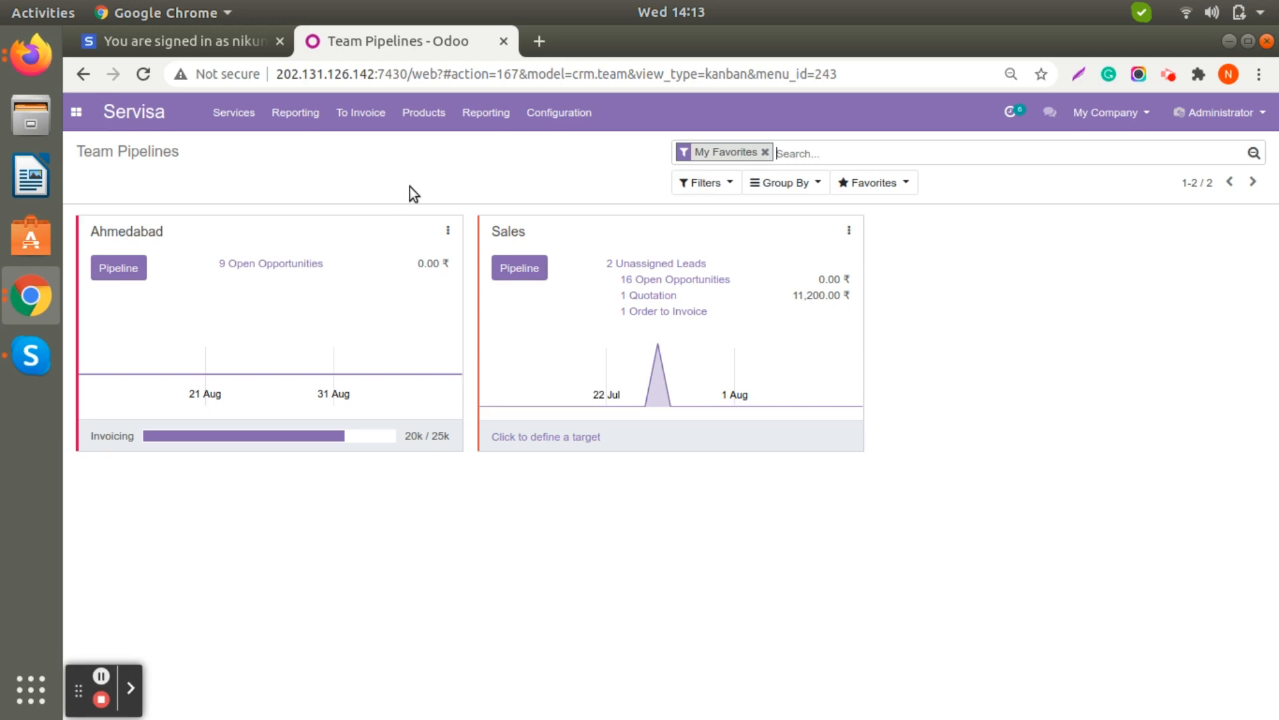
click(448, 231)
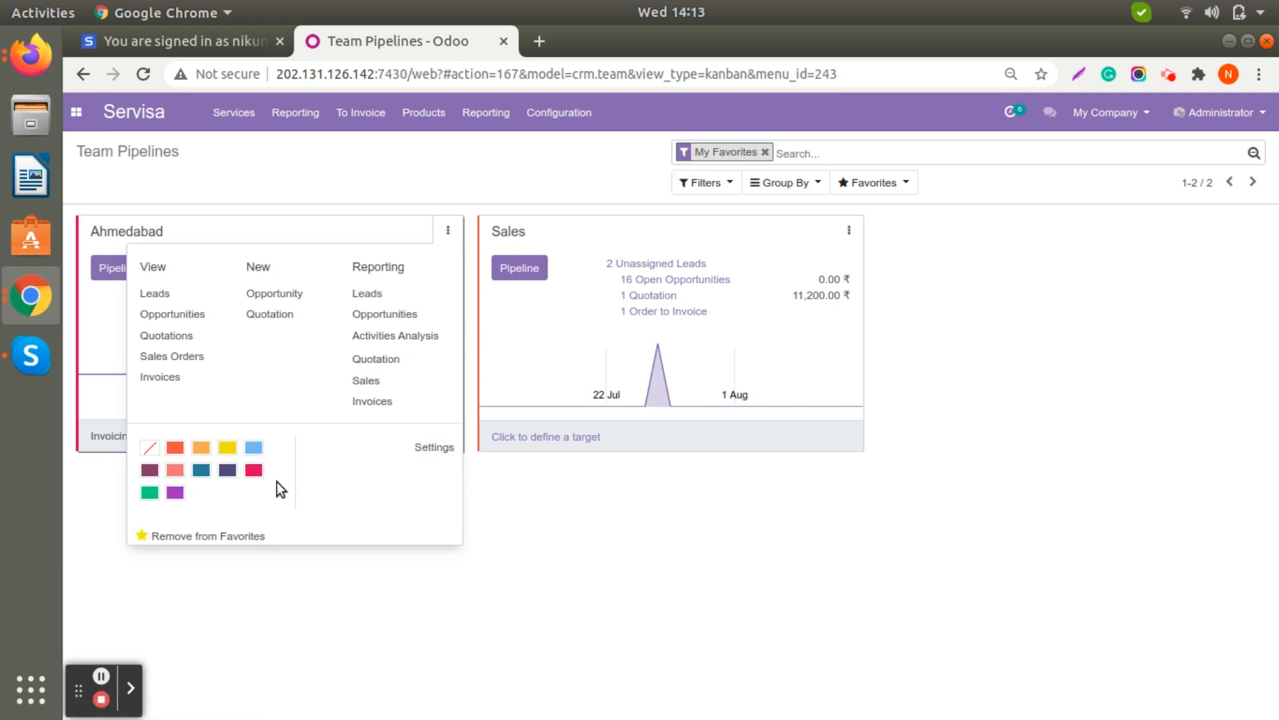
click(227, 447)
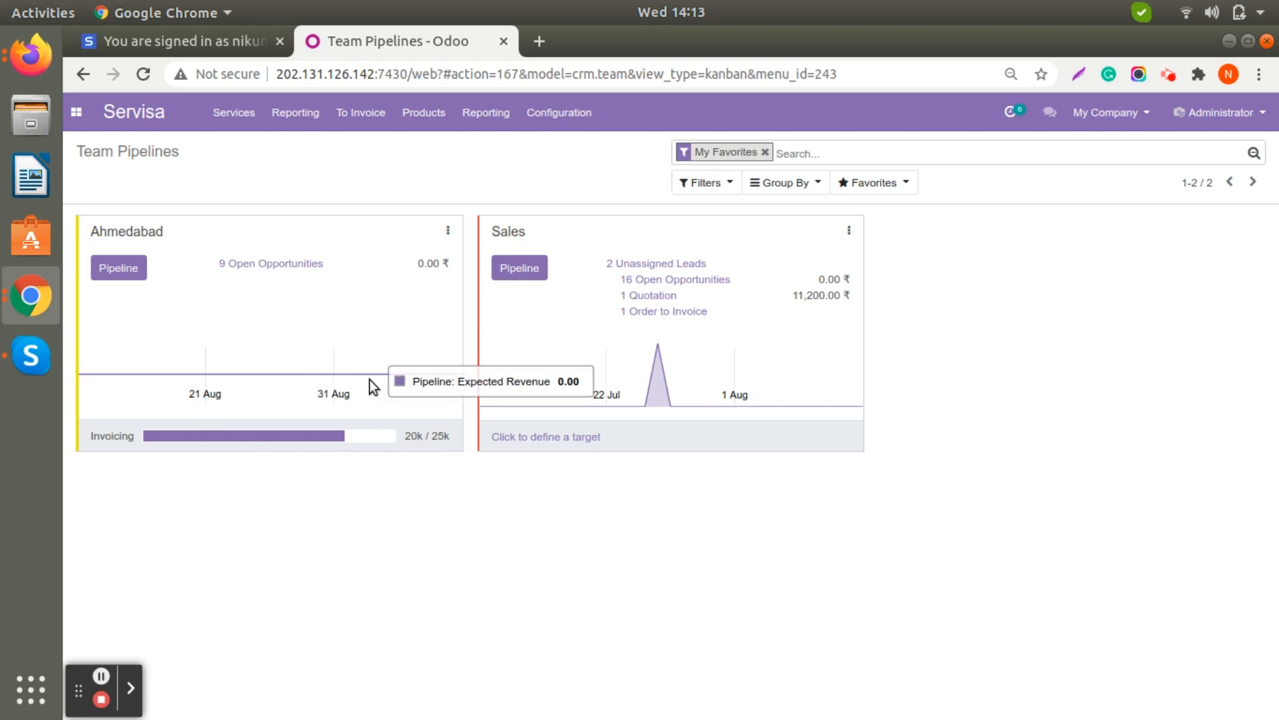
View the Ahmedabad team's leads report as line and pie charts, check its grouping options, and return to Team Pipelines.
click(449, 232)
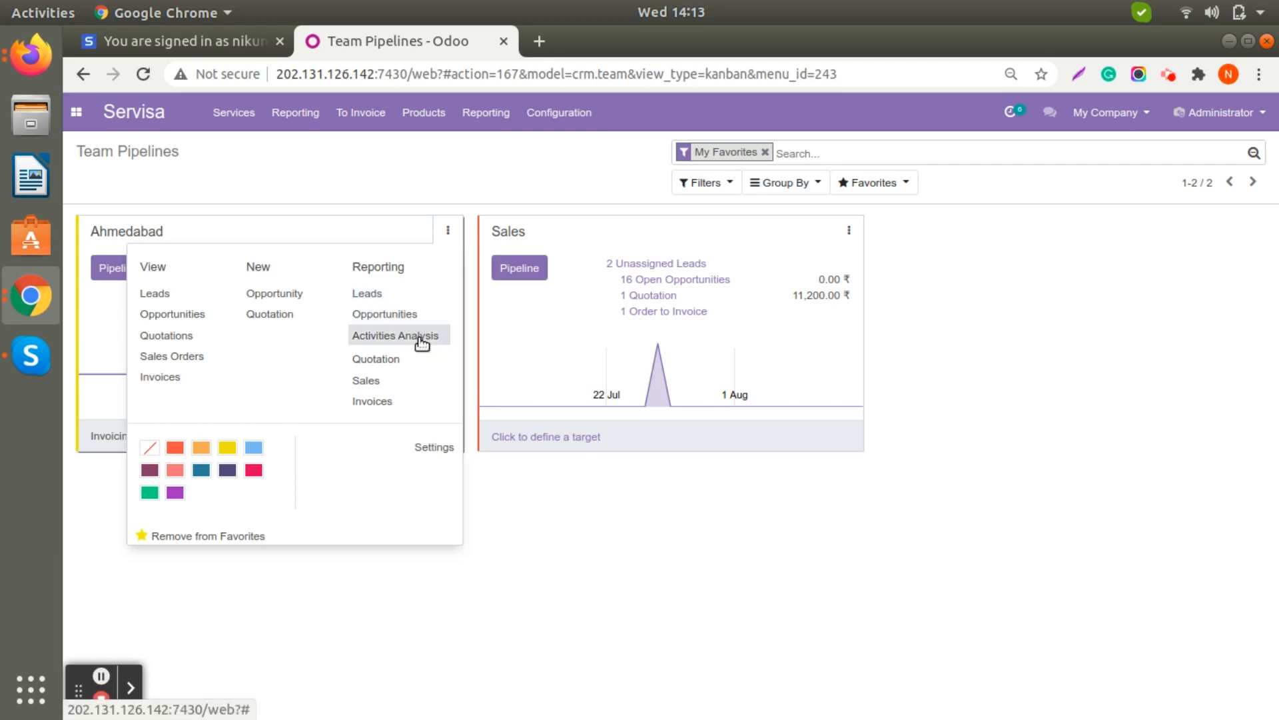
click(419, 293)
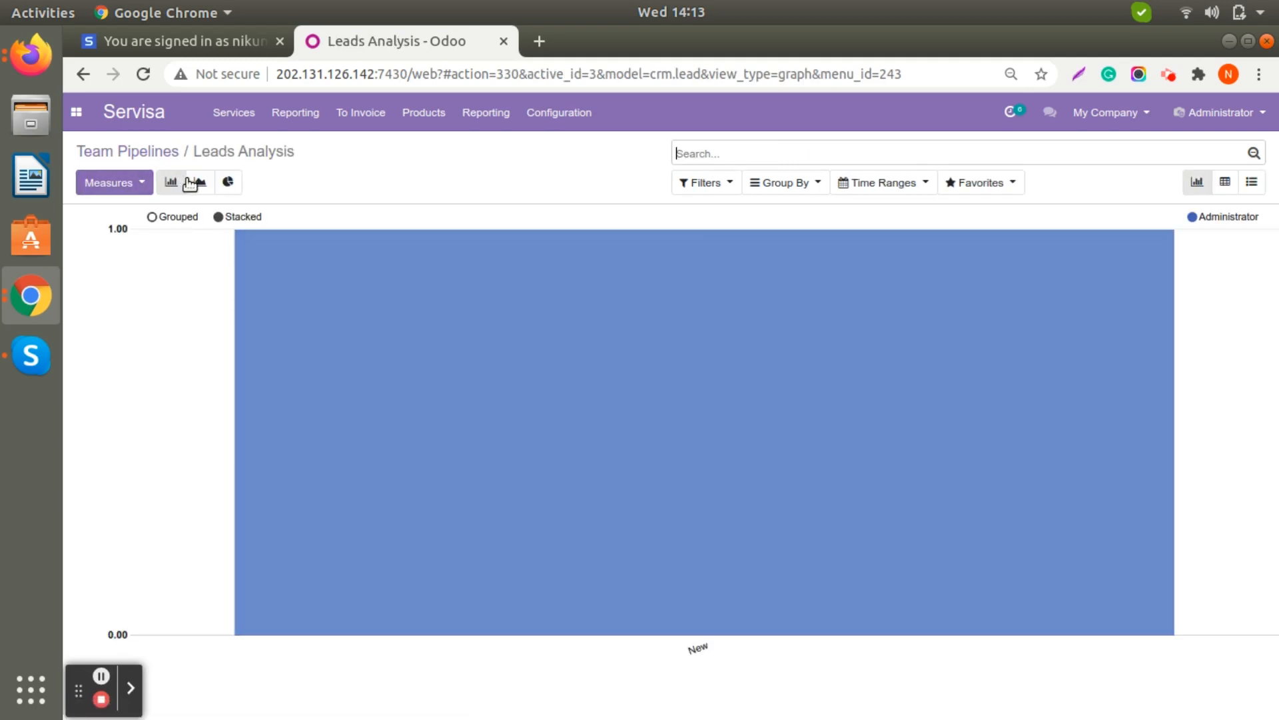
click(198, 182)
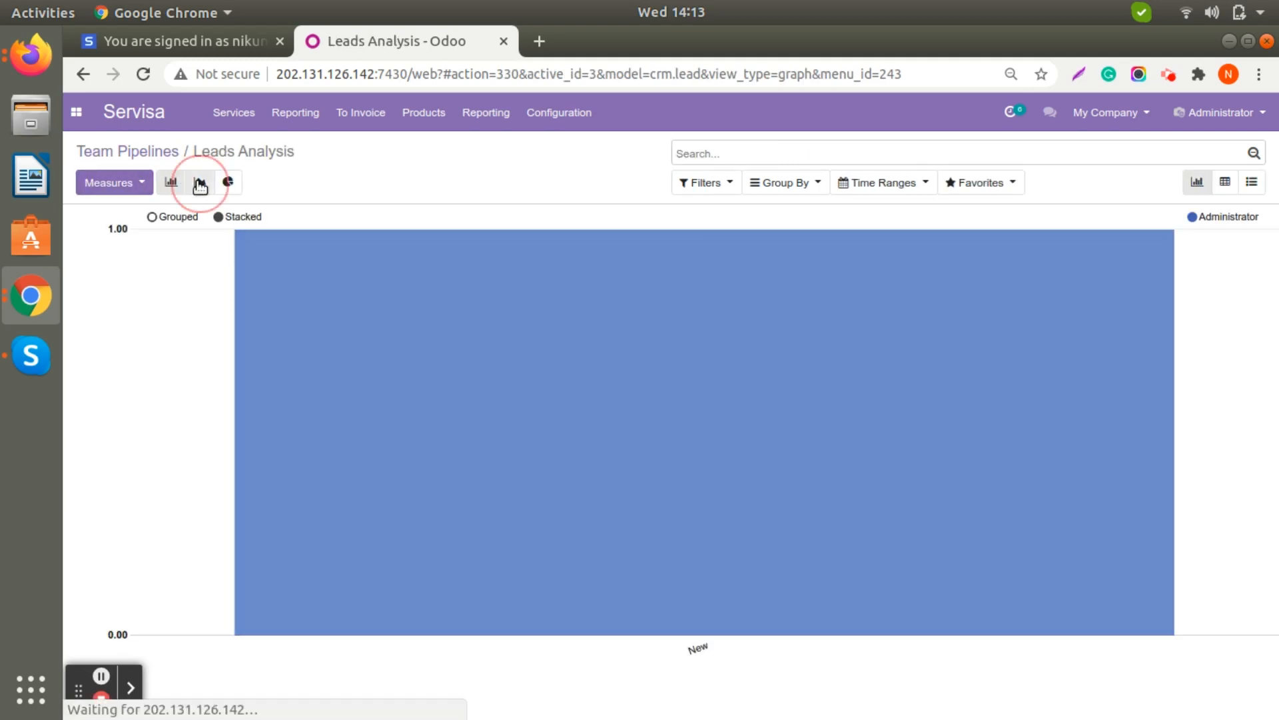
click(228, 182)
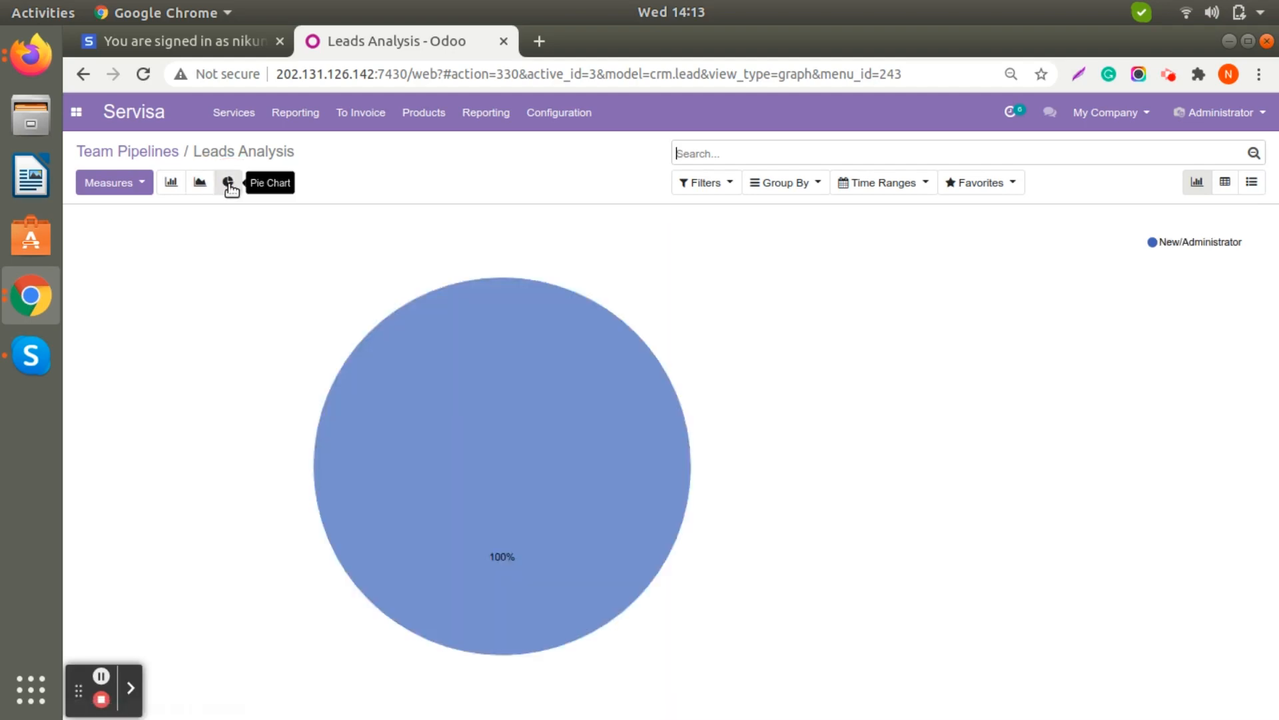
click(786, 186)
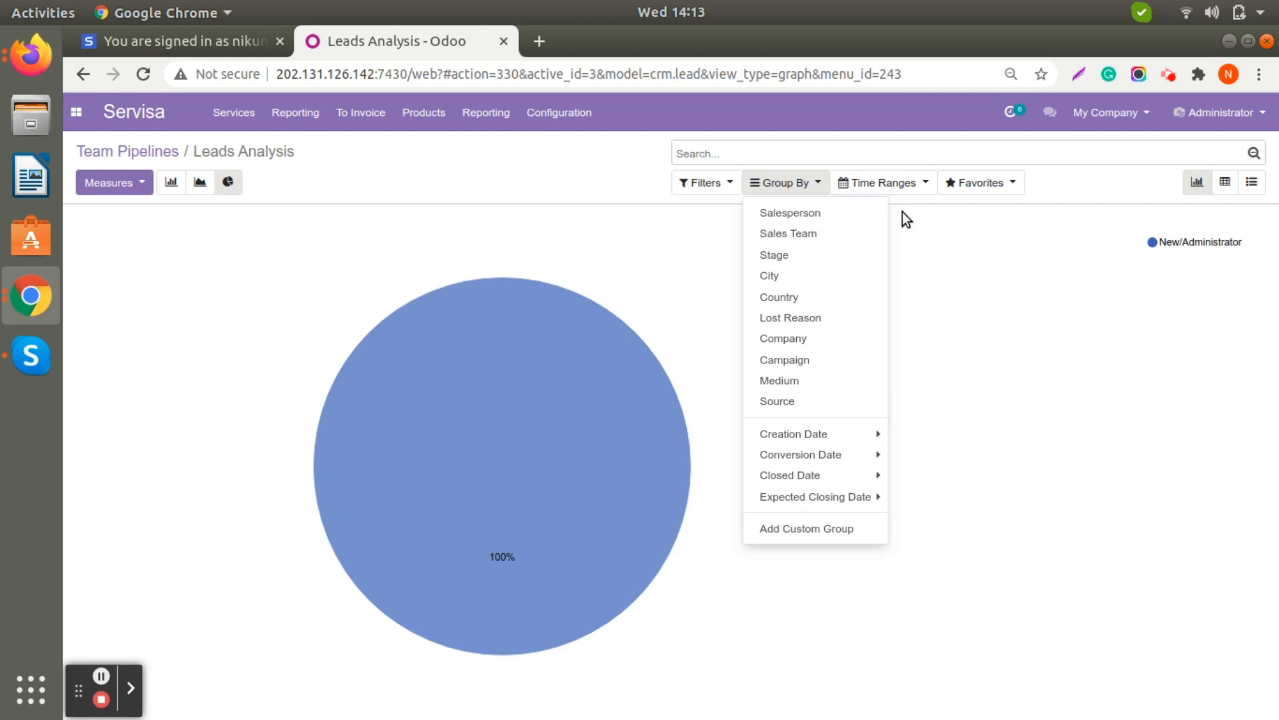
click(147, 153)
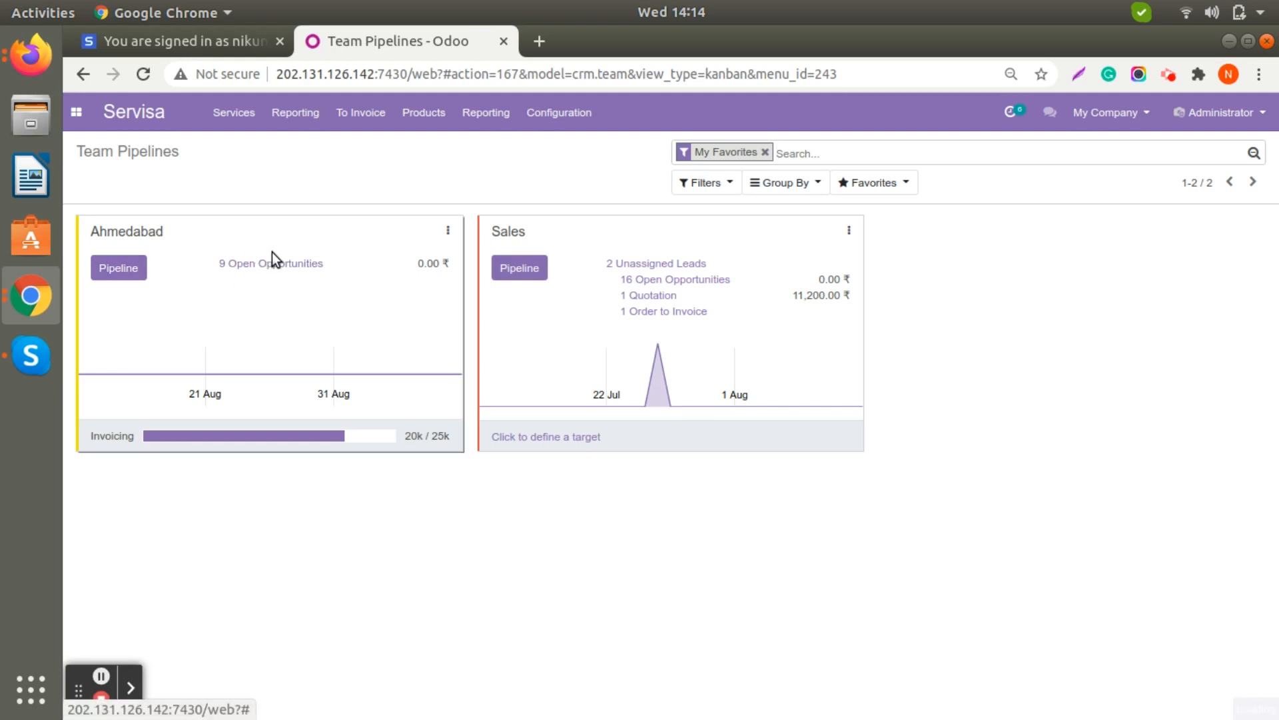
Open the Ahmedabad team's open opportunities and move the "Need for Student Visa" card to the Qualified stage.
click(292, 283)
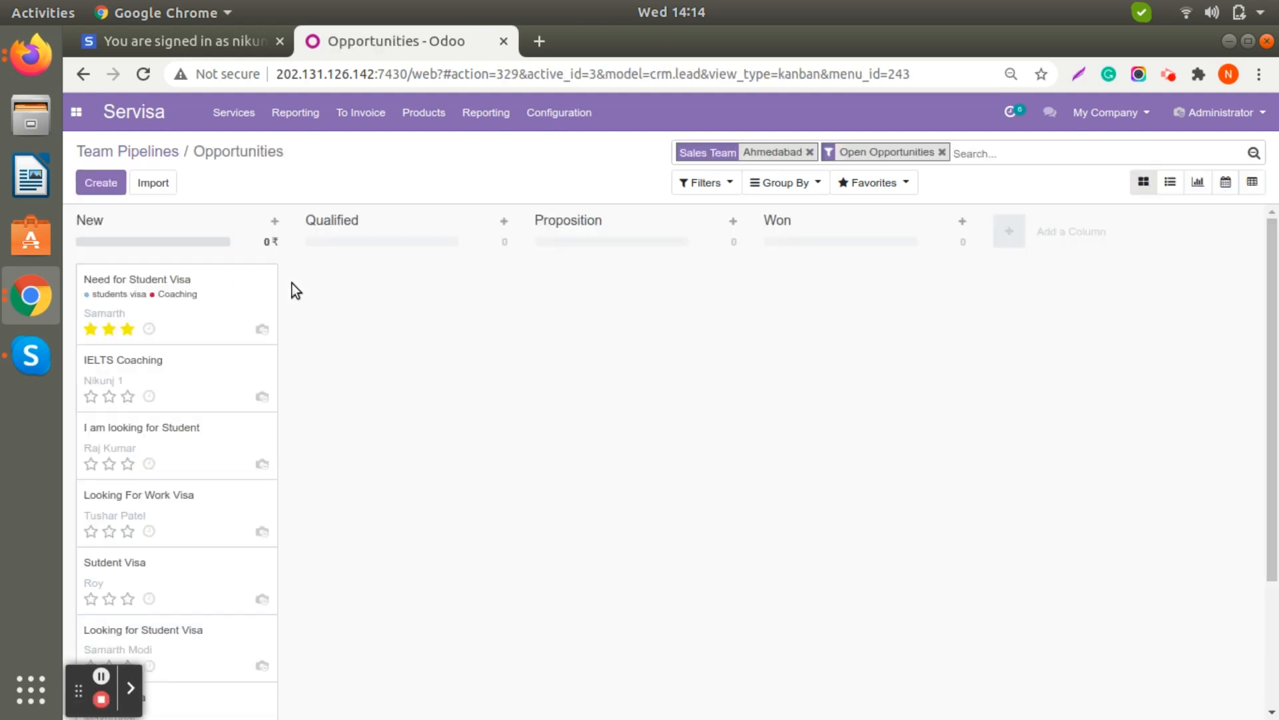
scroll(246, 557, down, 3)
scroll(254, 571, up, 3)
click(236, 298)
drag(236, 298, 460, 294)
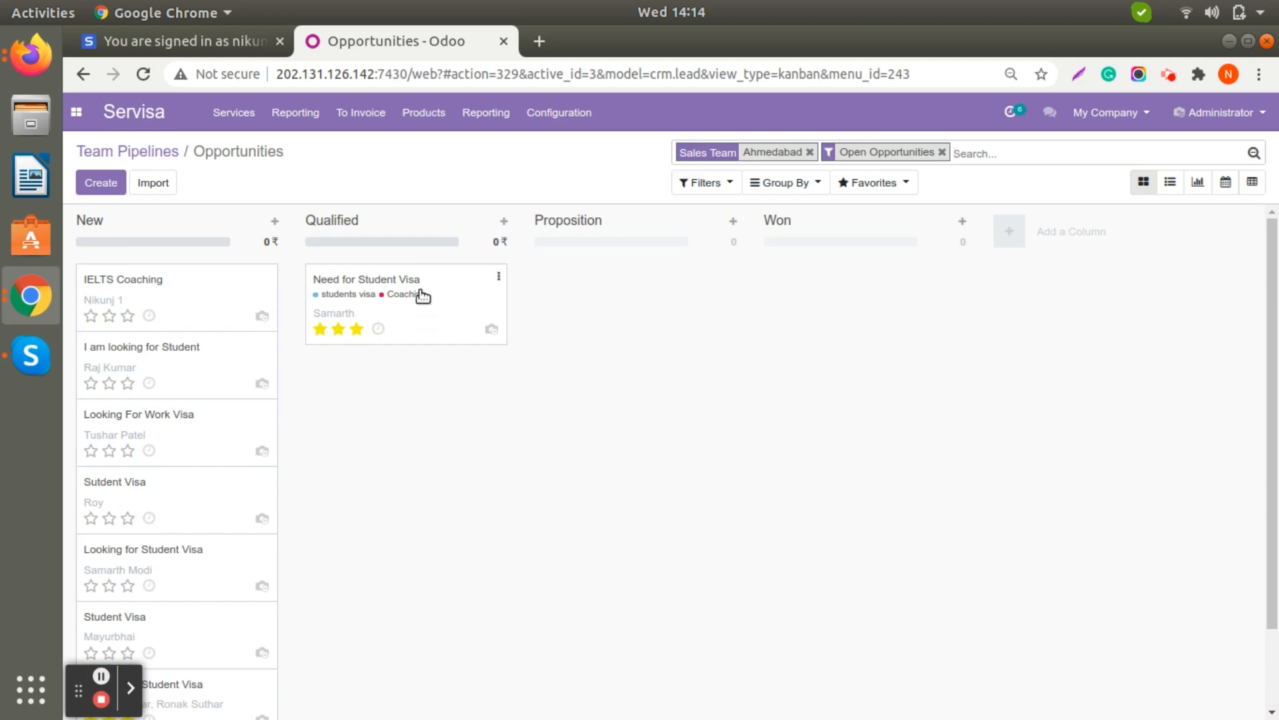
Move the "Need for Student Visa" opportunity to the Won stage, view its record, and return to Team Pipelines.
drag(423, 295, 842, 283)
click(880, 289)
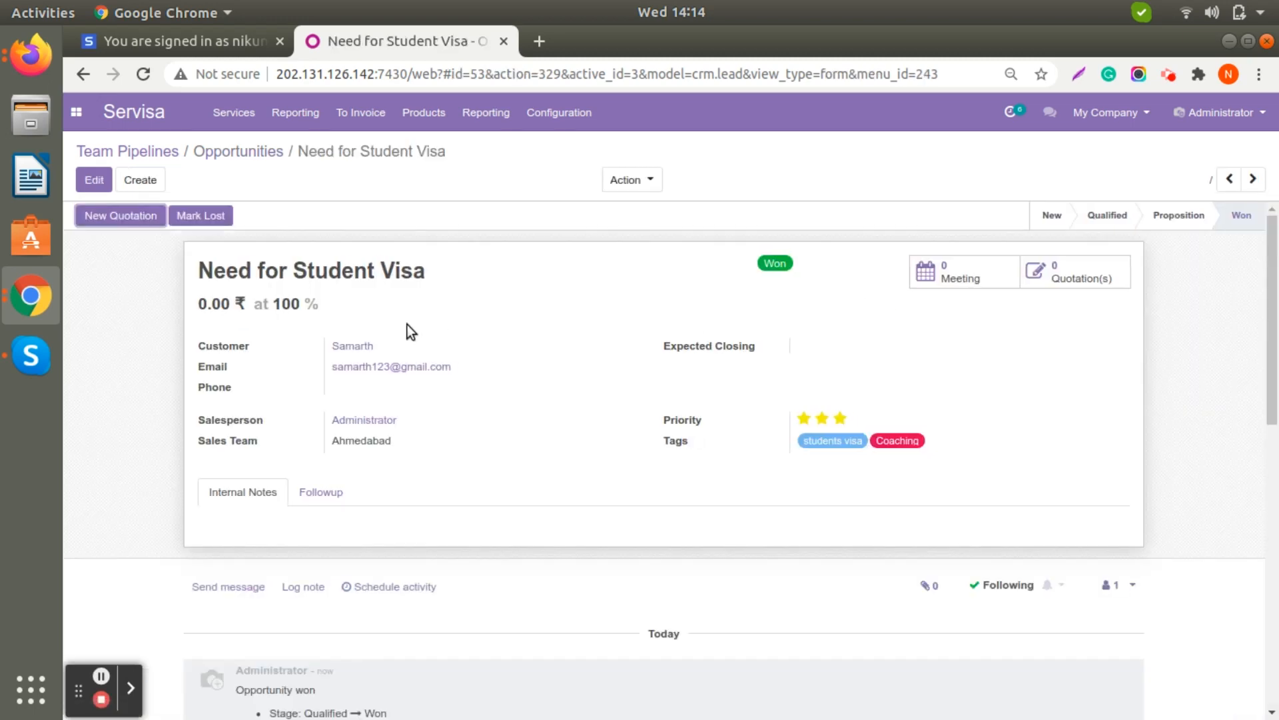
click(160, 153)
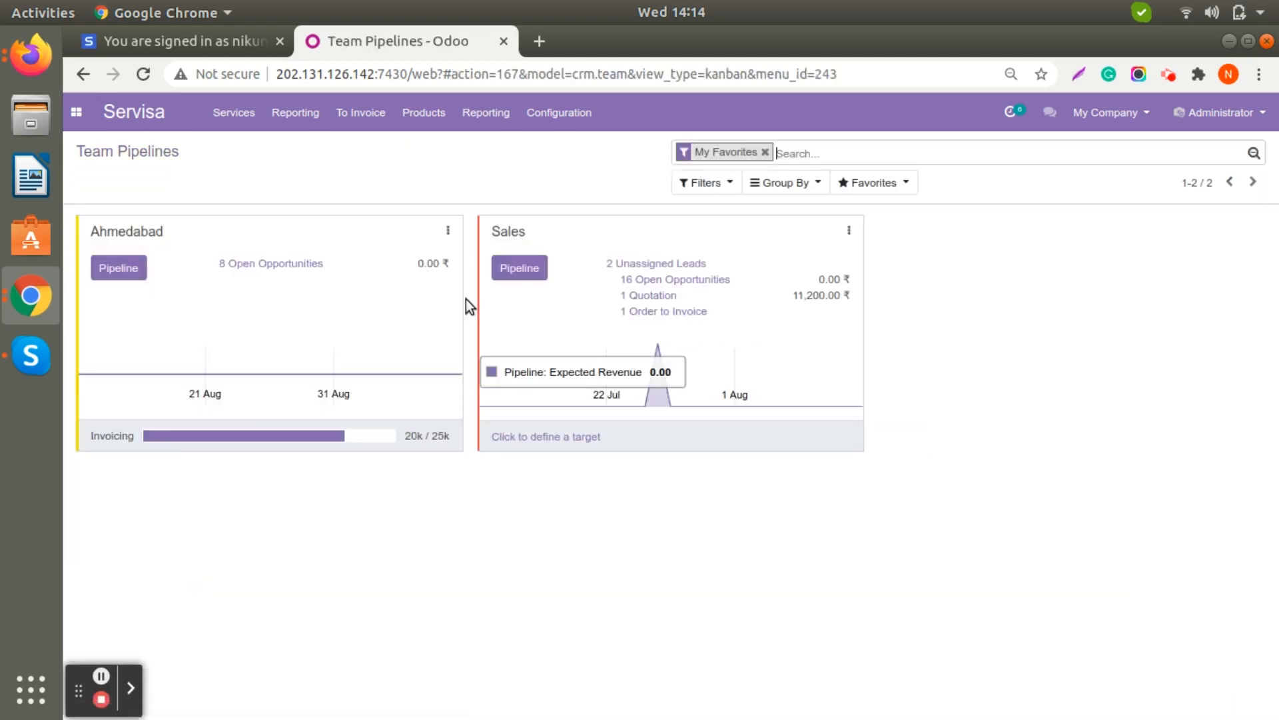
Open the Ahmedabad sales team's settings and select My Company as its company.
click(450, 232)
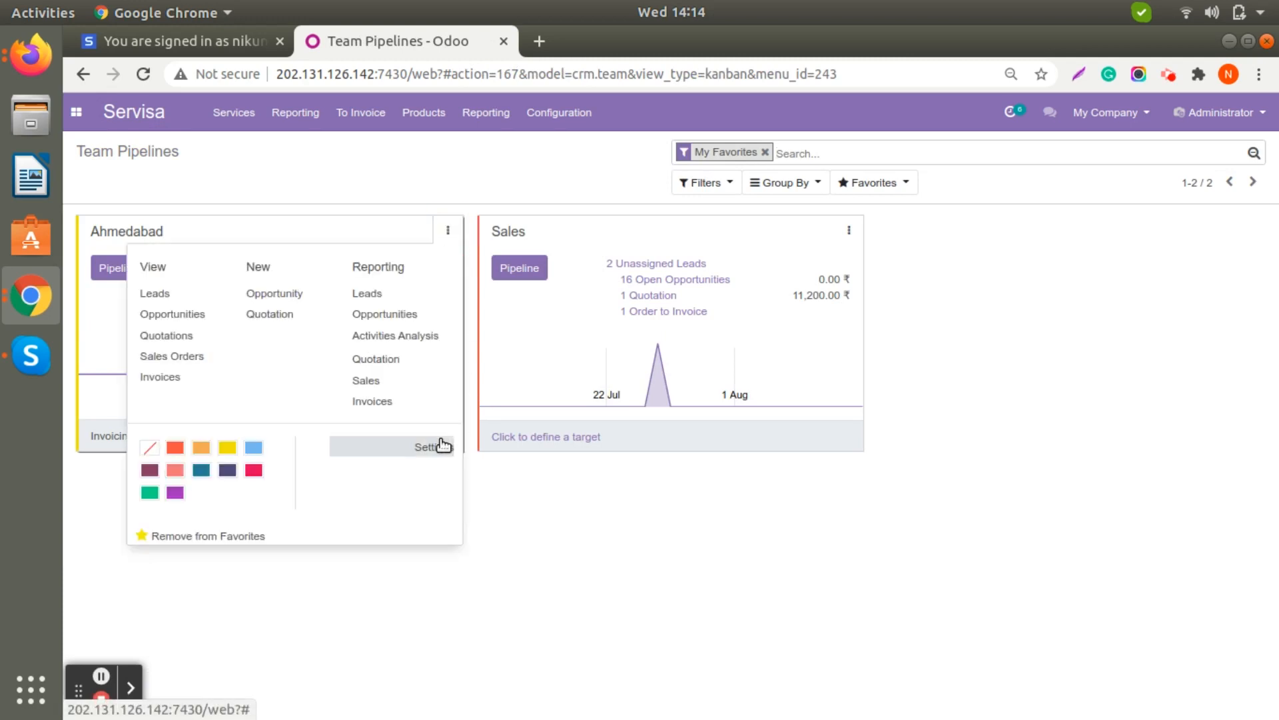
click(438, 442)
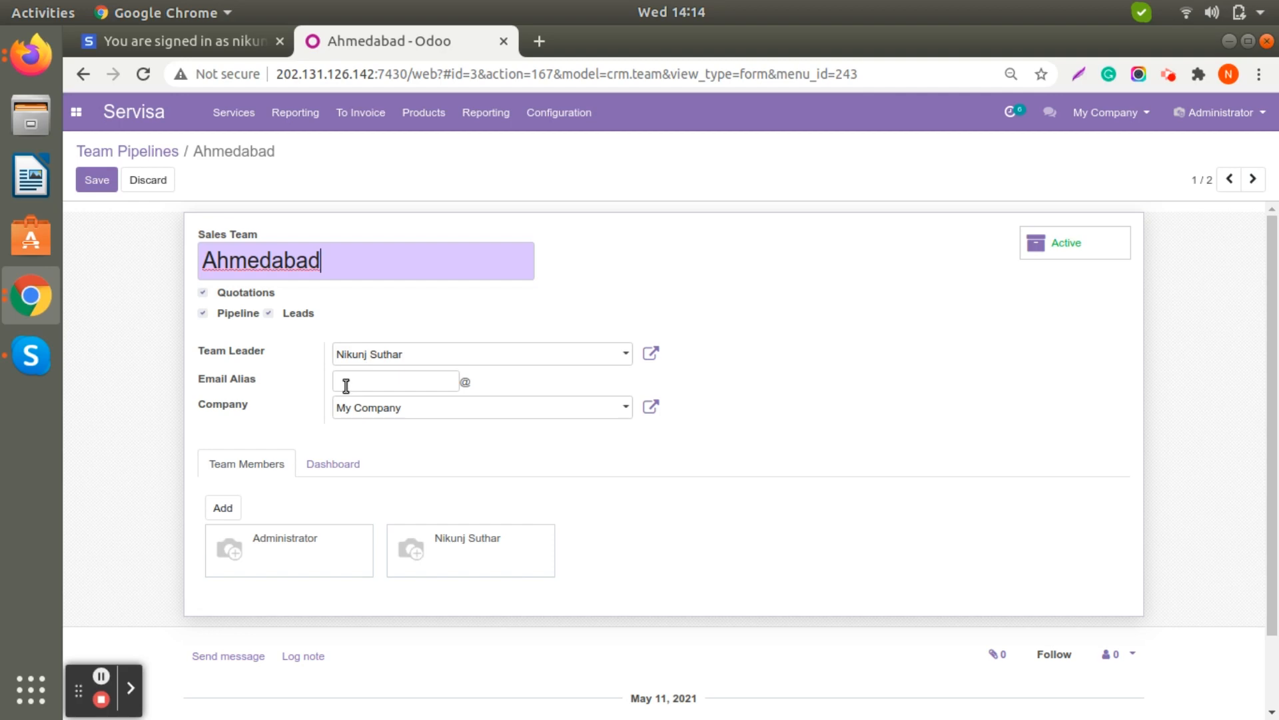
click(624, 408)
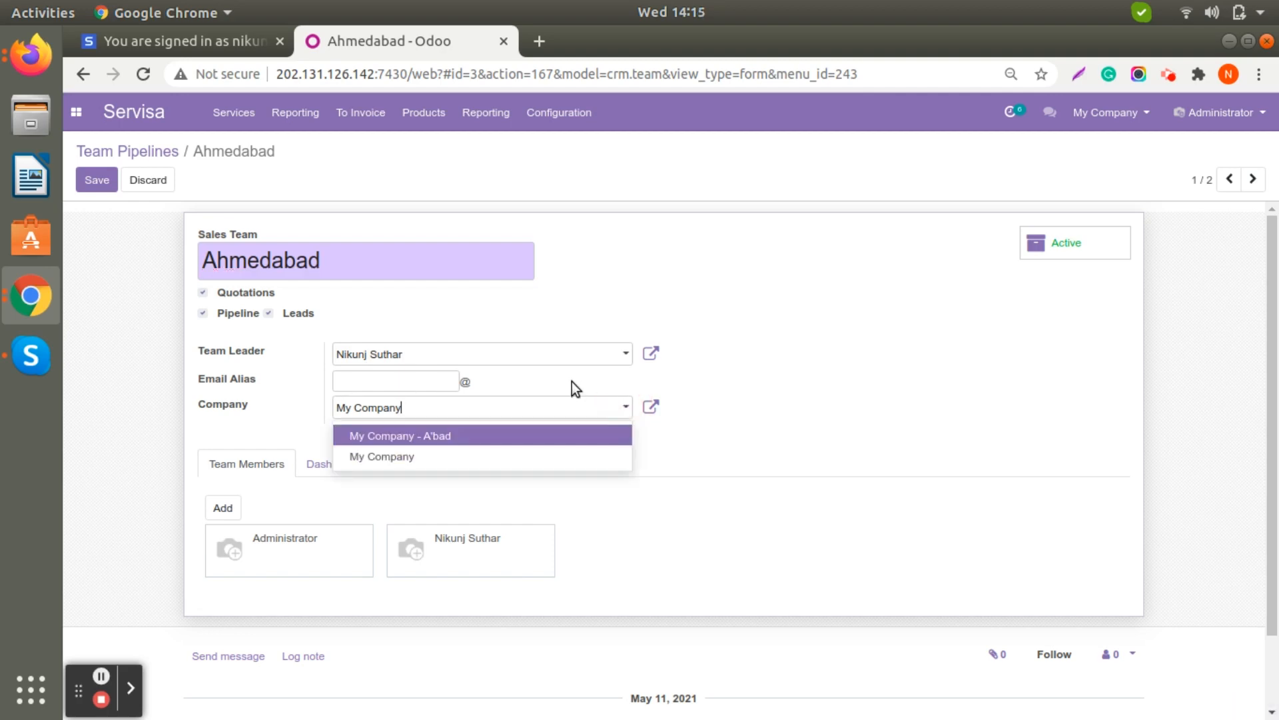
click(548, 461)
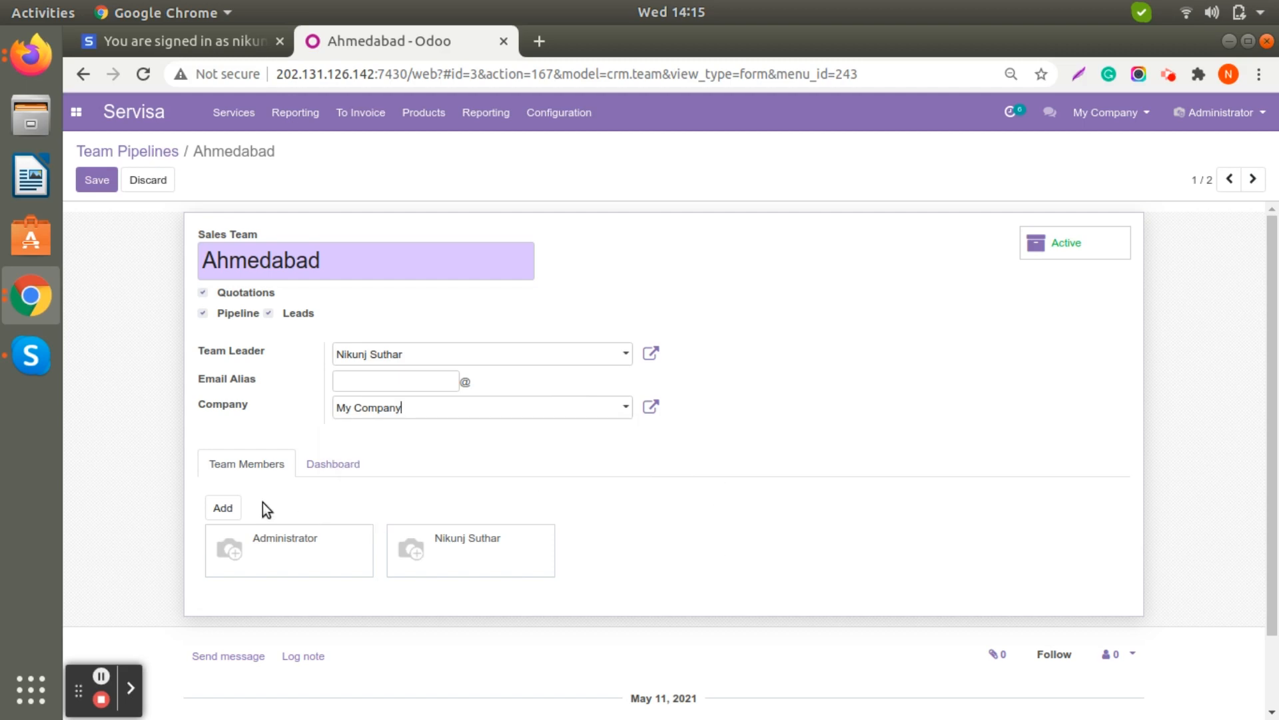
Check the available channel members for the Ahmedabad team without adding any, and save the team.
click(224, 509)
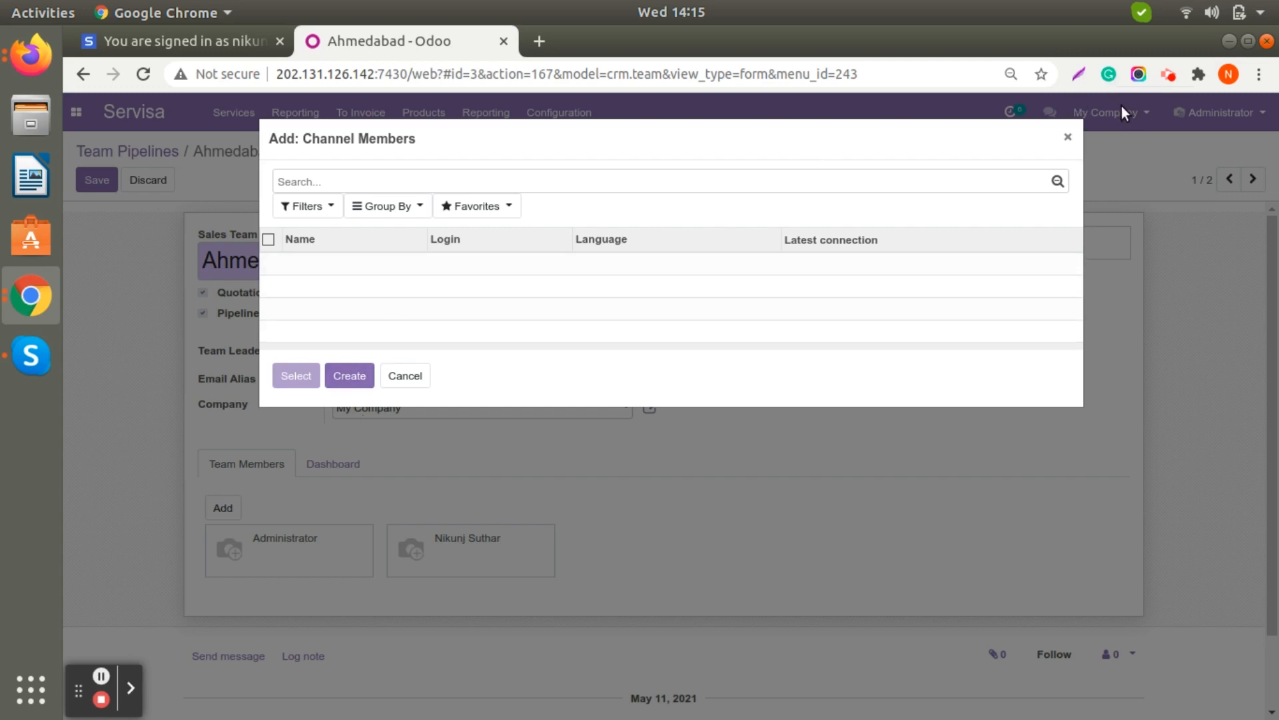
click(1072, 136)
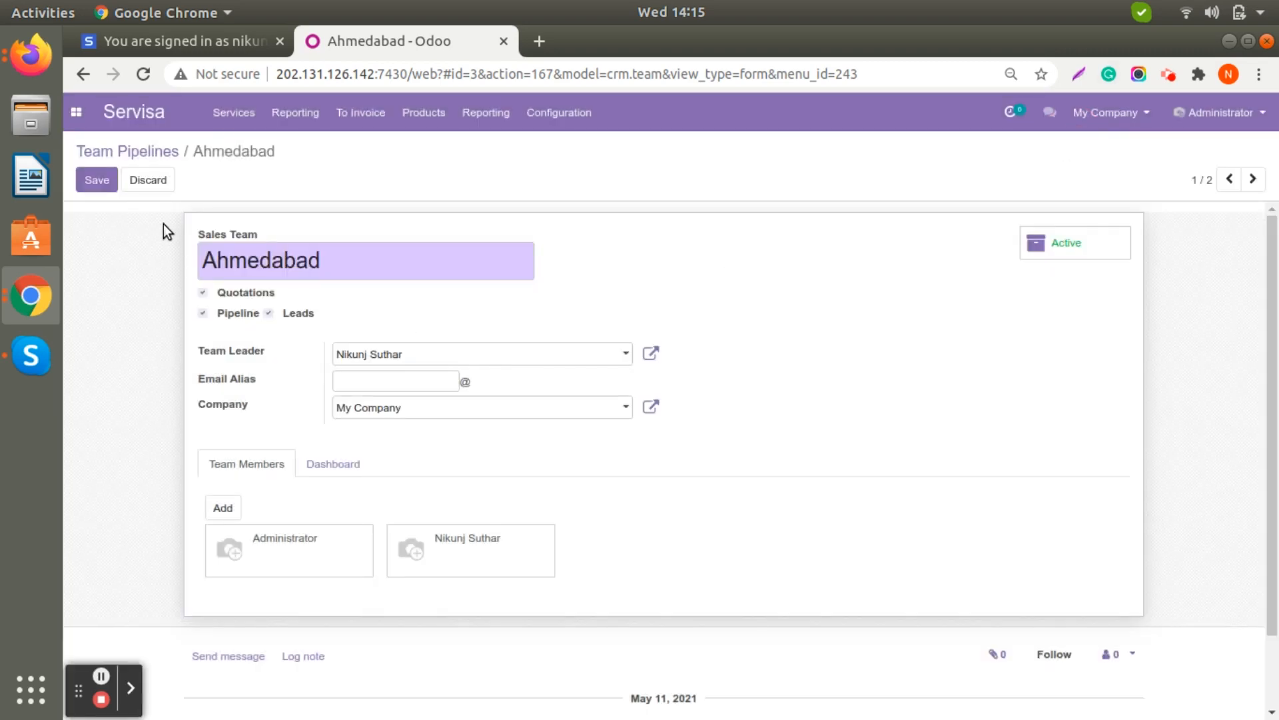
click(98, 182)
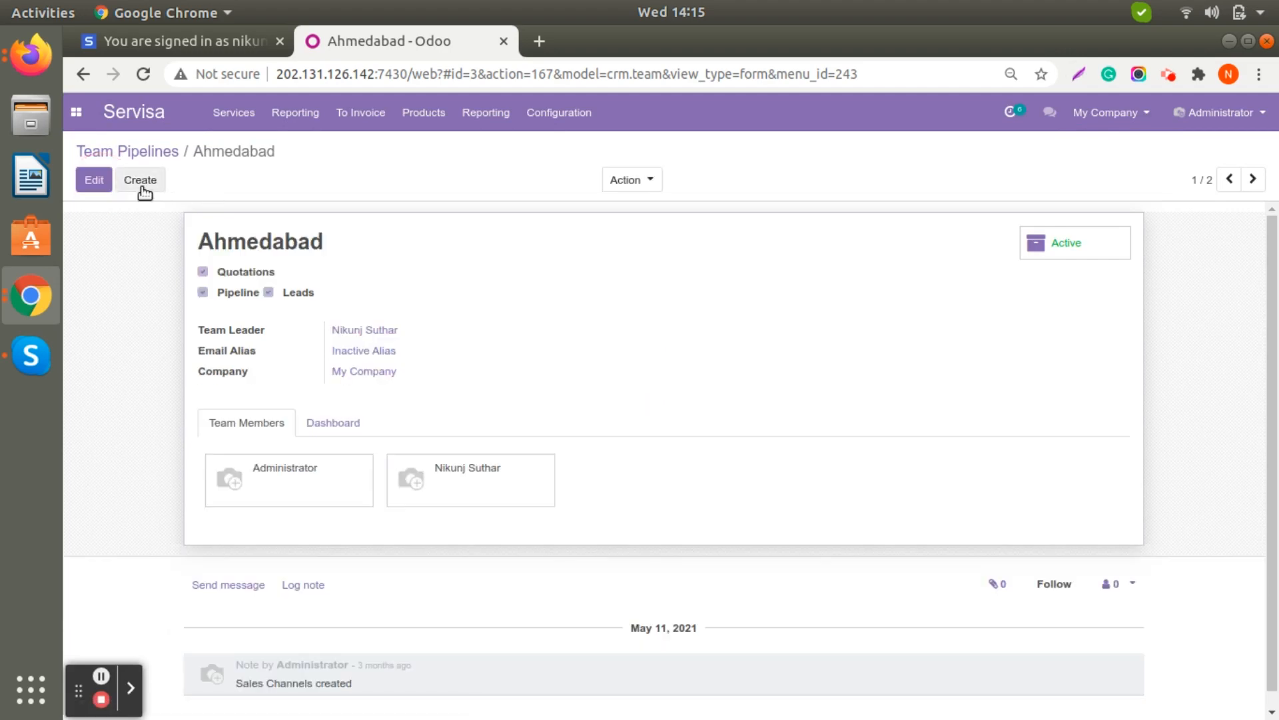
View the blank form for creating a sales team and return to Team Pipelines without saving.
click(143, 185)
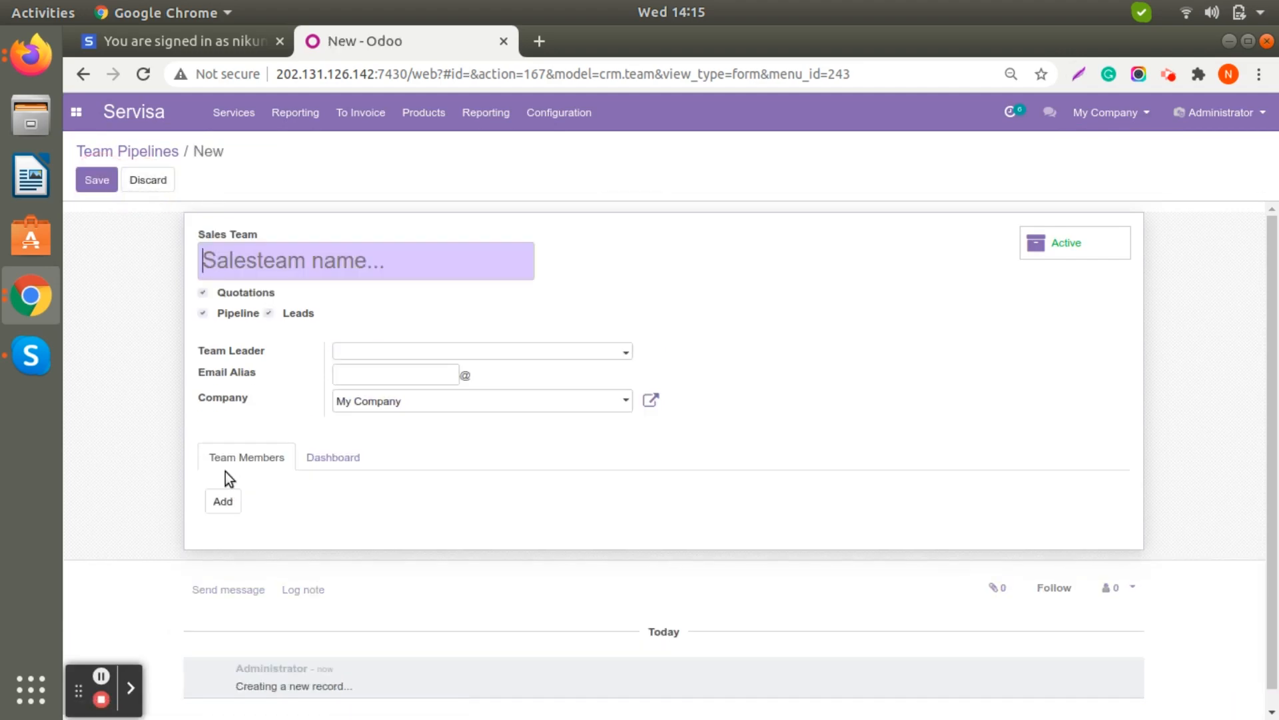
click(143, 152)
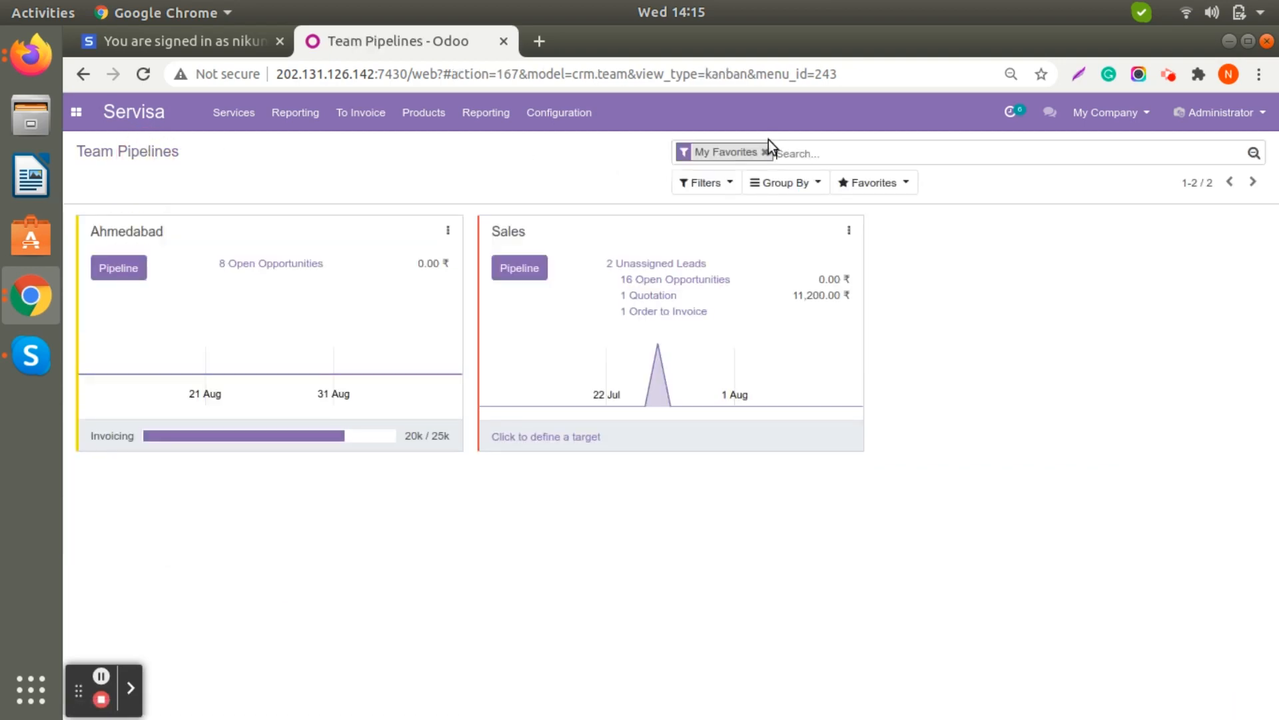
Switch to Settings and open the list of users.
click(76, 112)
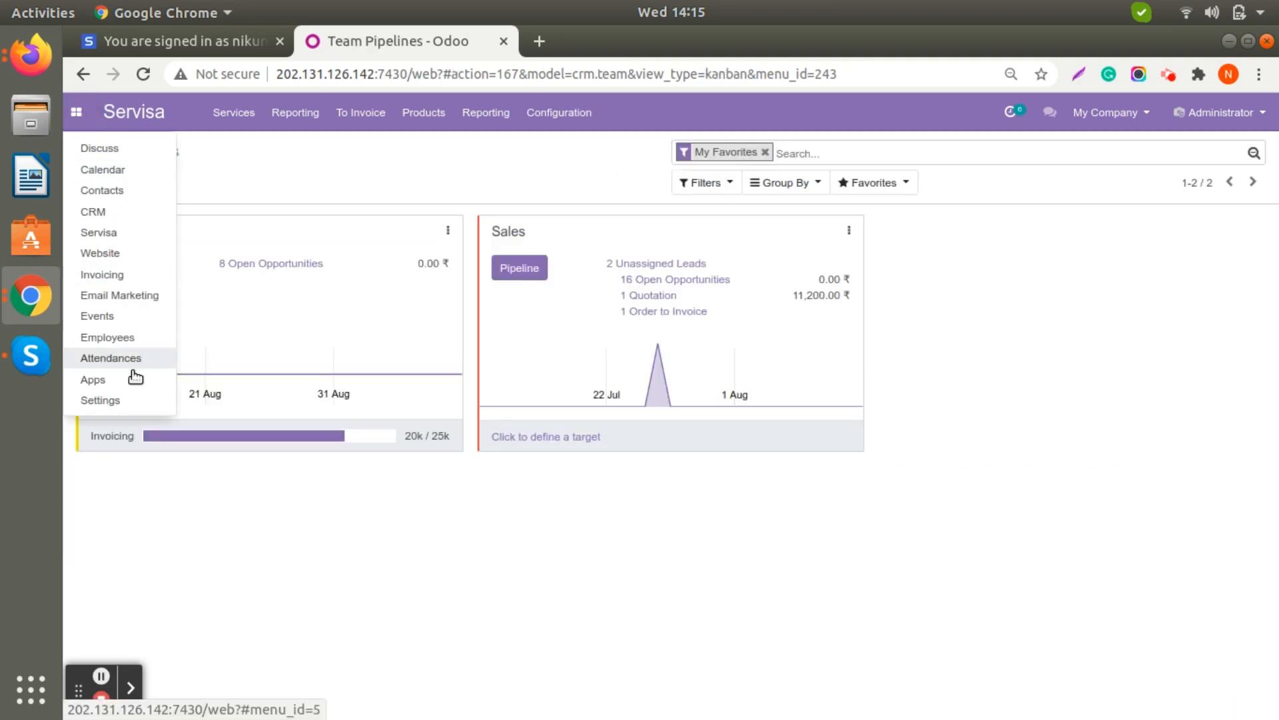
click(137, 401)
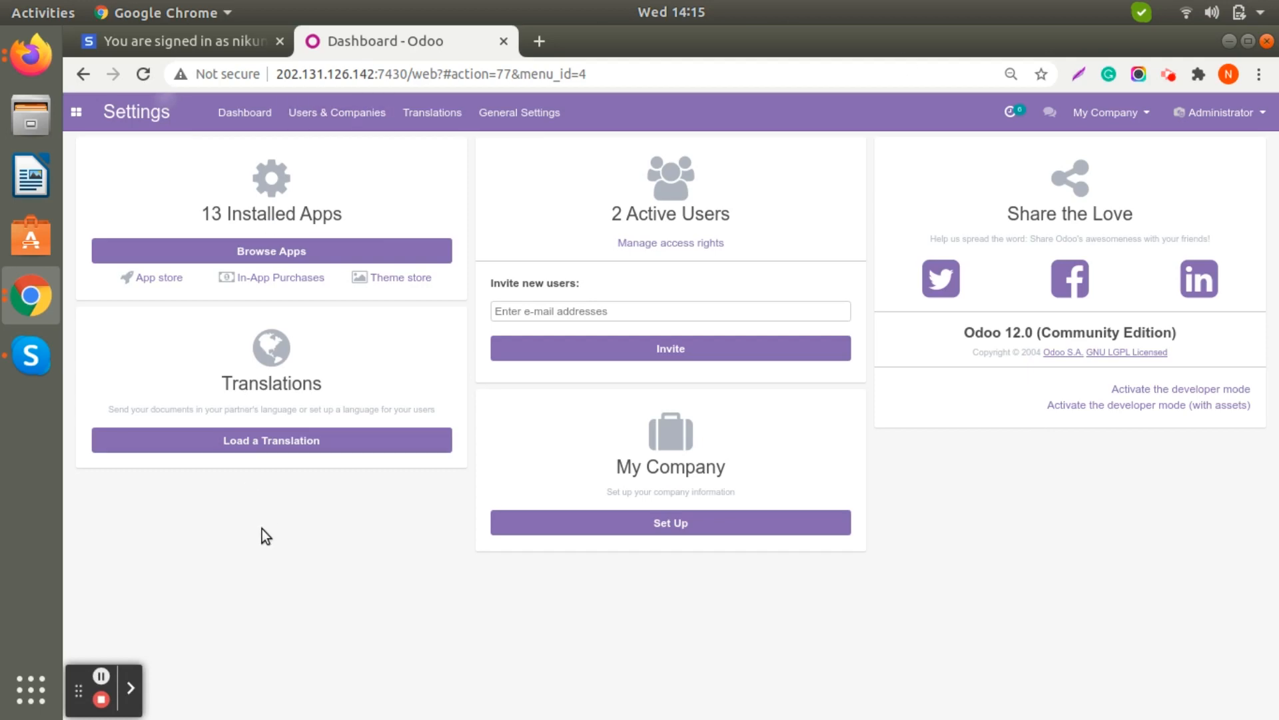
click(356, 121)
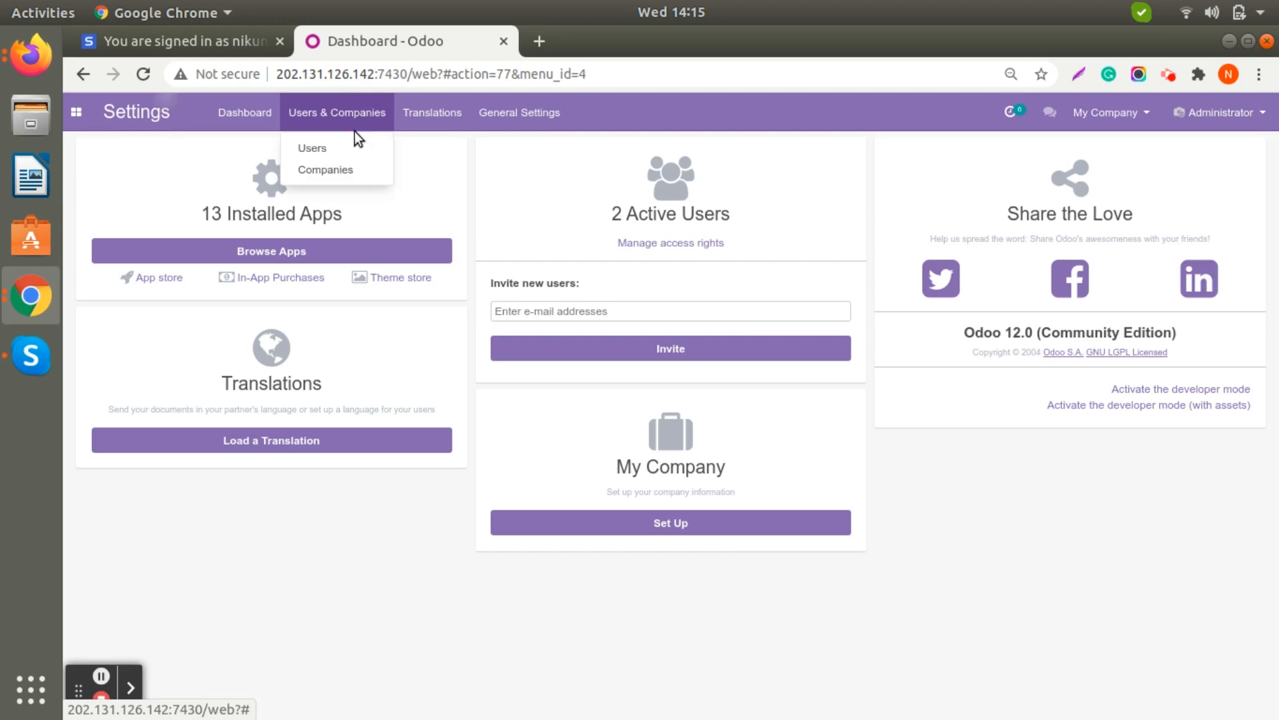
click(356, 156)
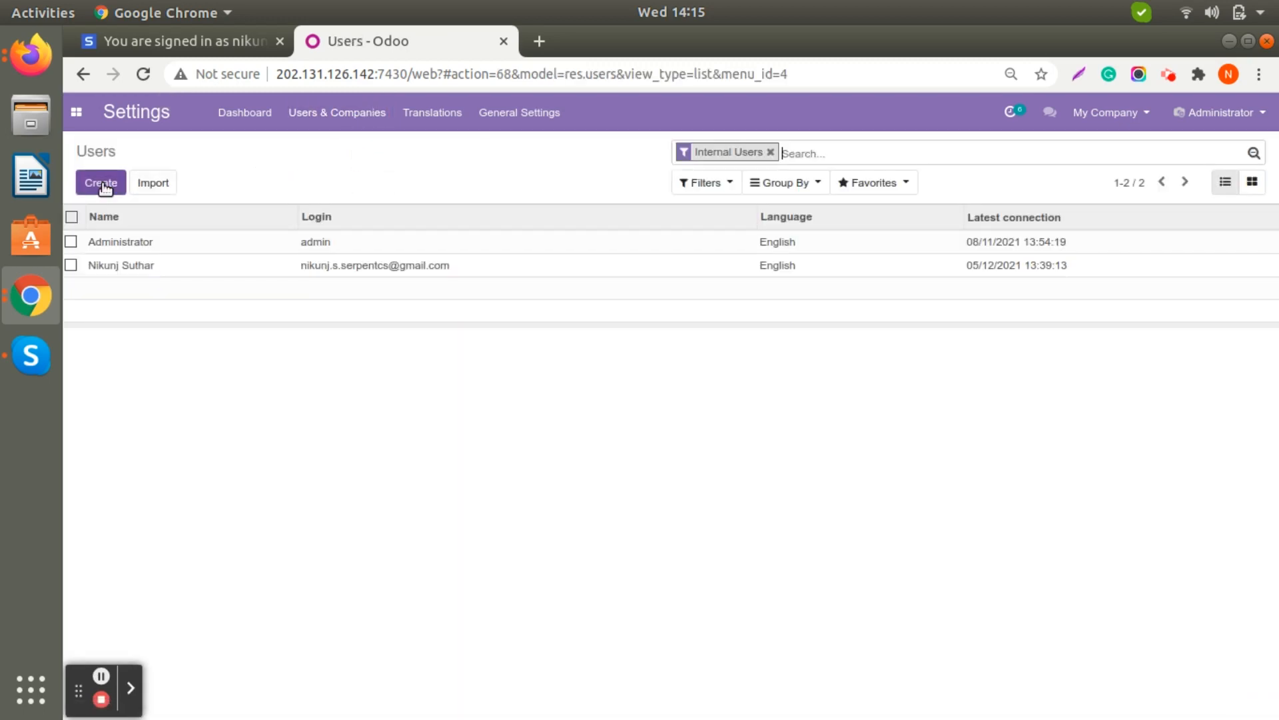
Start a new user record and review its name, email, company and application access fields.
click(98, 190)
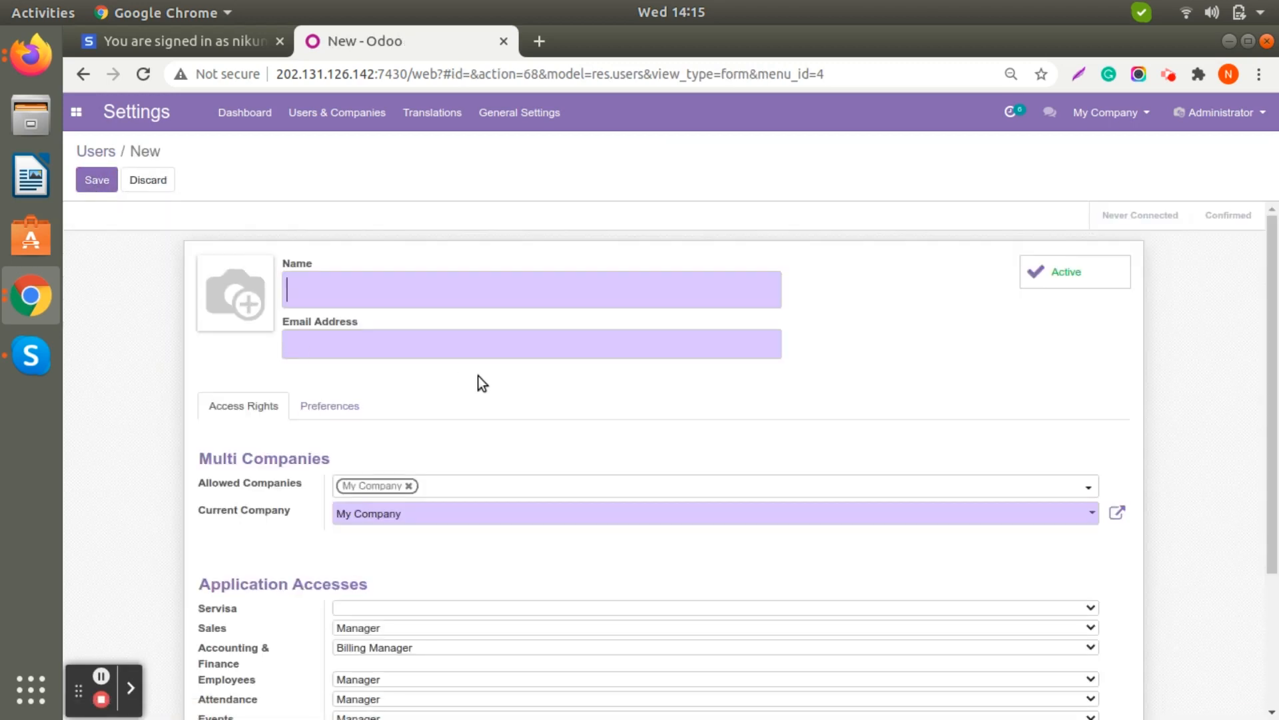
click(705, 291)
scroll(672, 425, down, 4)
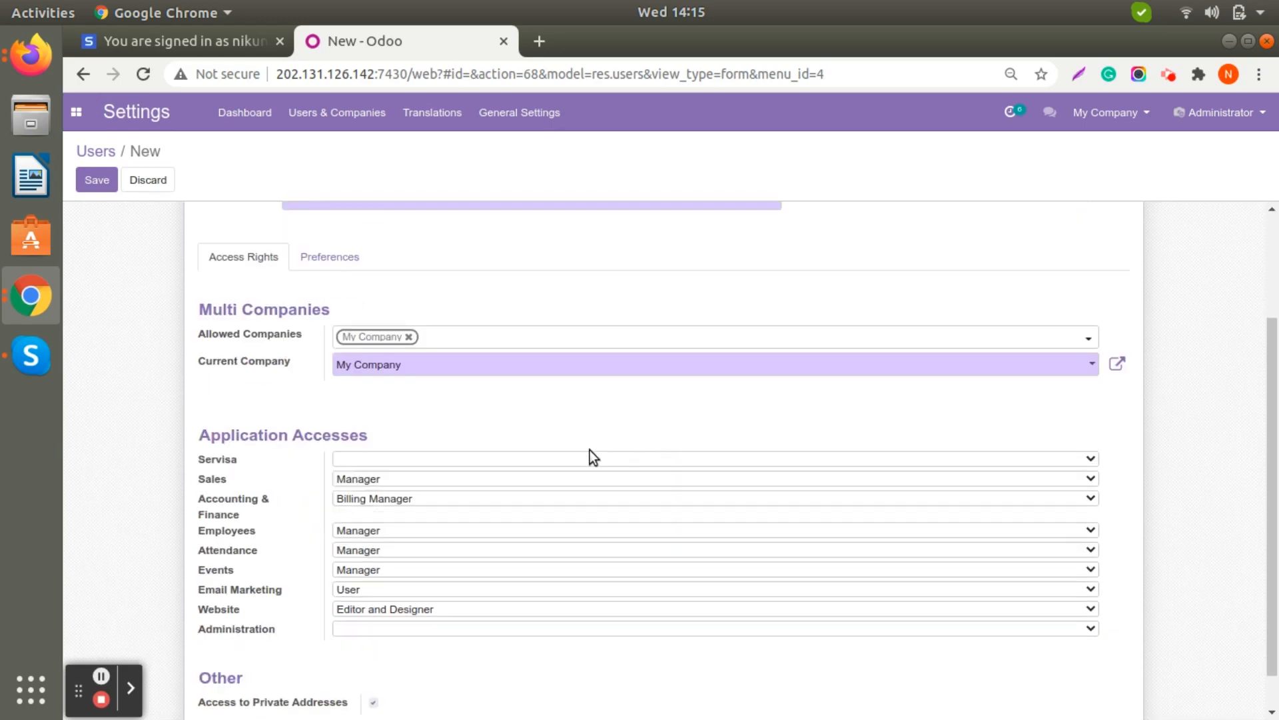
scroll(490, 407, up, 3)
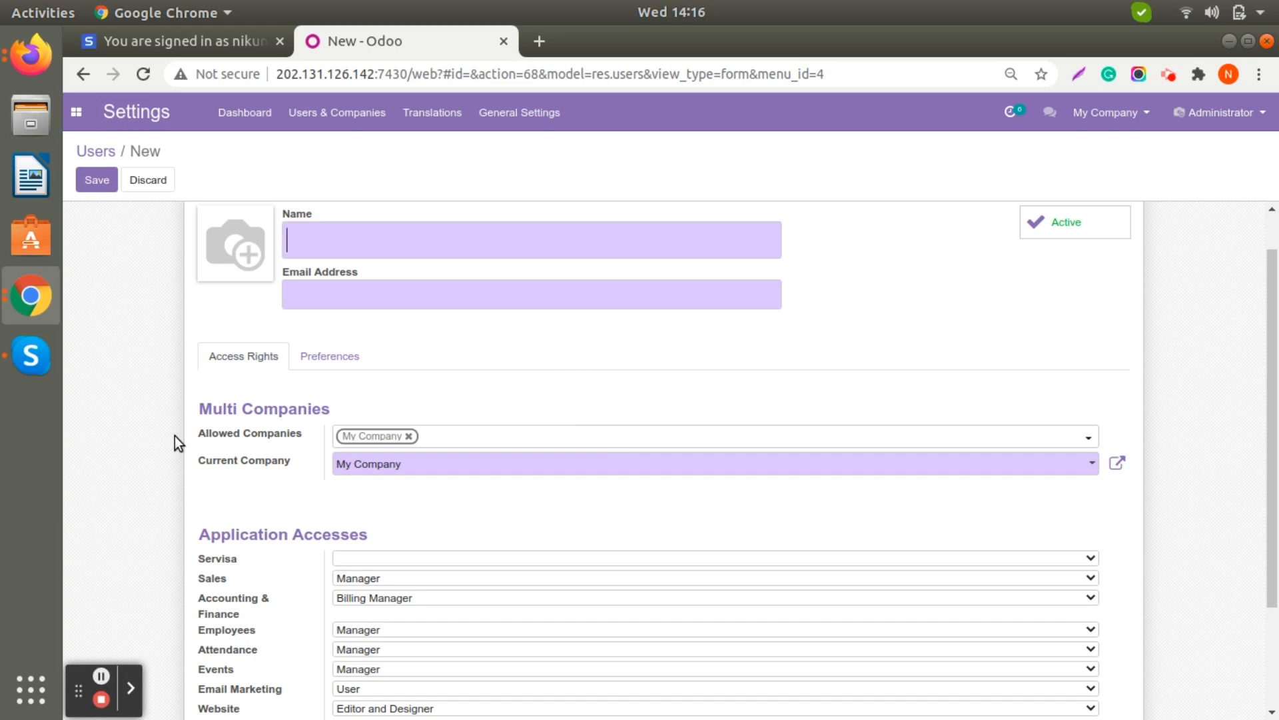
Try adding My Company - A'bad to the new user's allowed companies, and remove it again.
click(440, 437)
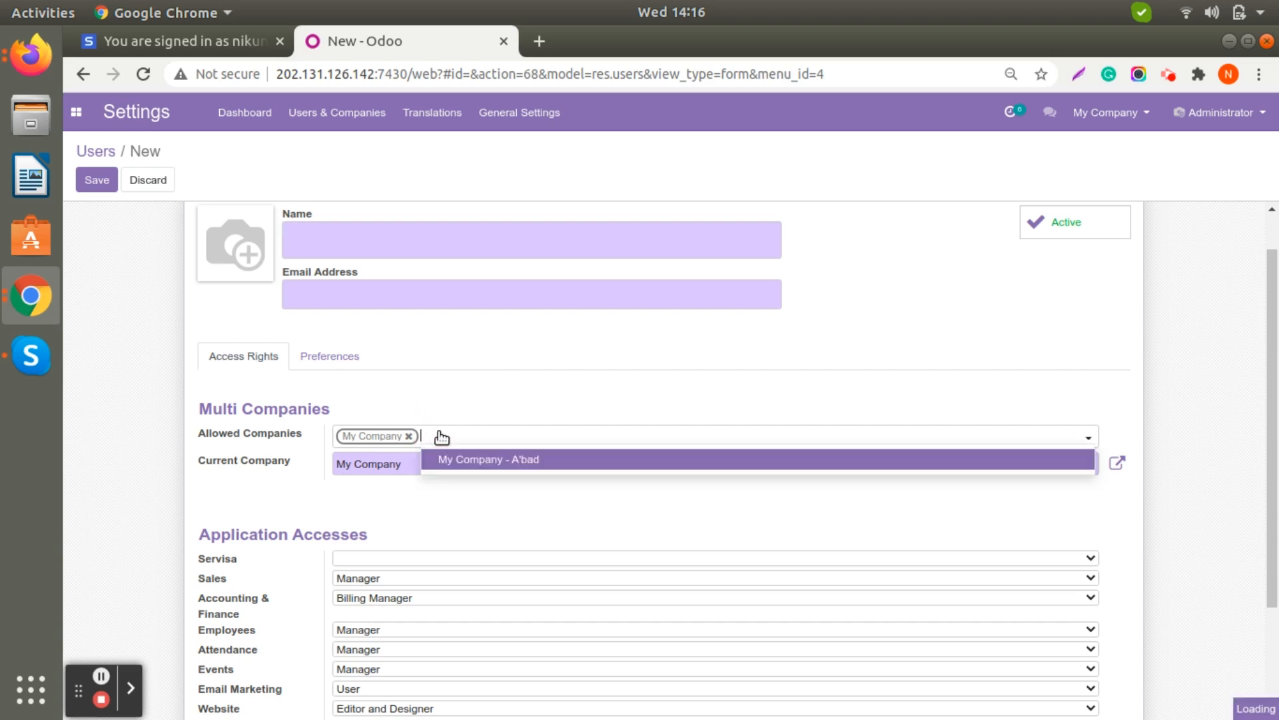
click(529, 459)
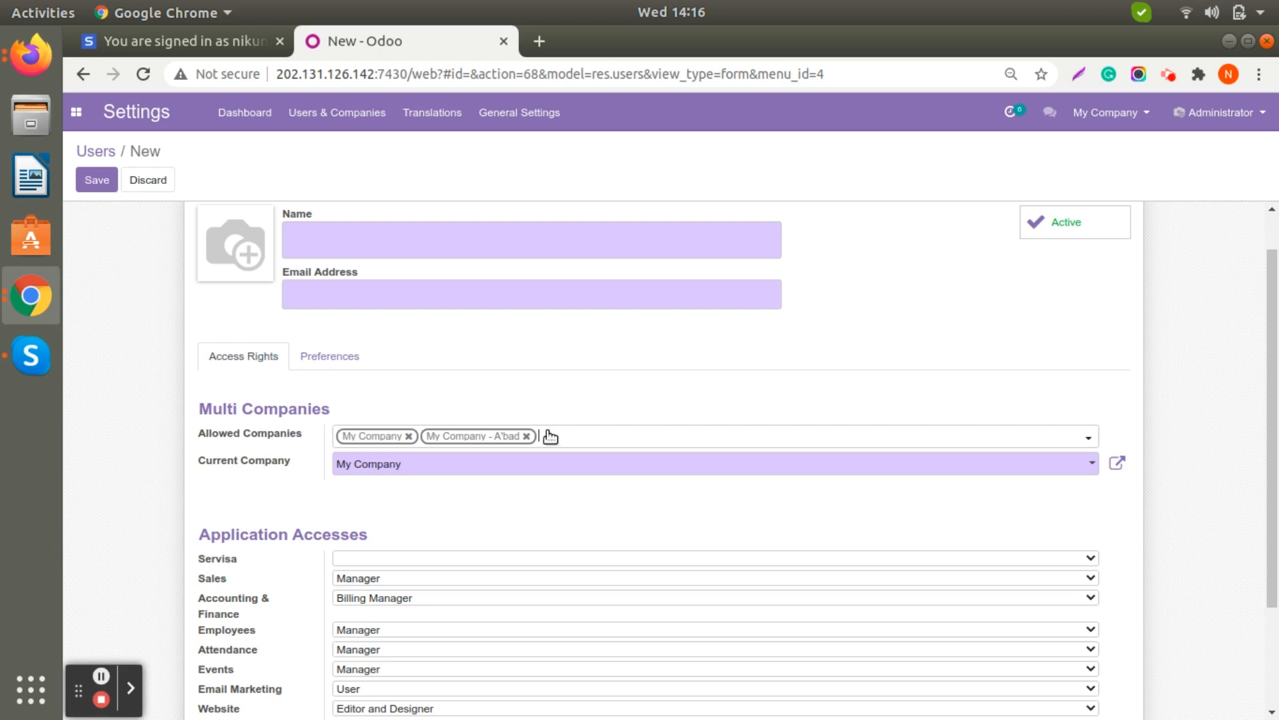
click(526, 435)
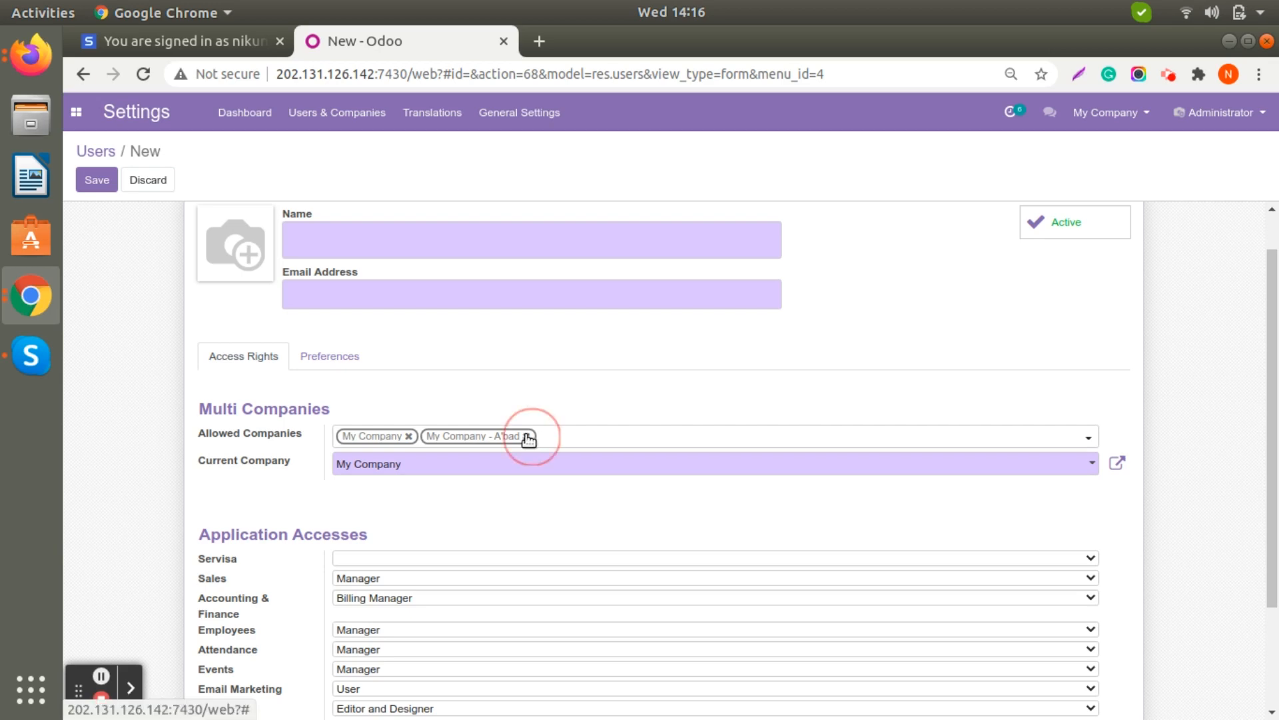
Try to save the new user with the name and email address empty, and discard the record.
click(97, 180)
click(142, 176)
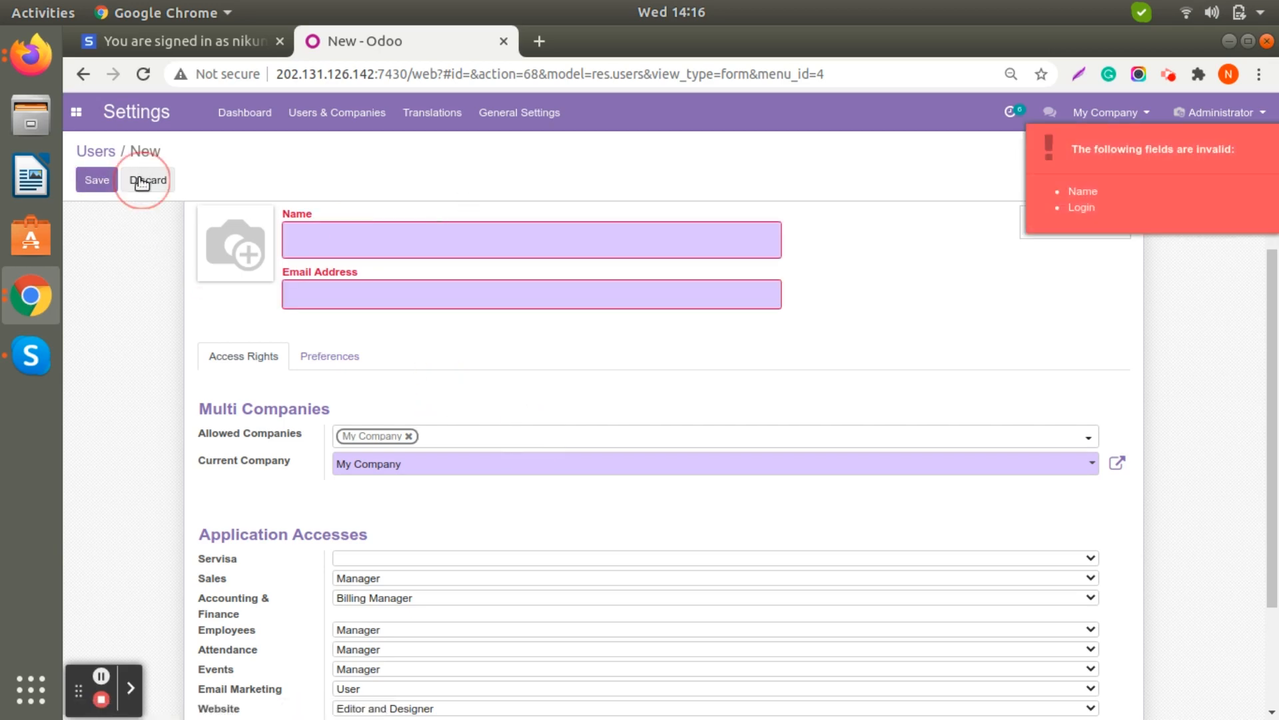
Open the Administrator user for editing and set the Servisa application access to Servisa Lead Manager.
click(427, 232)
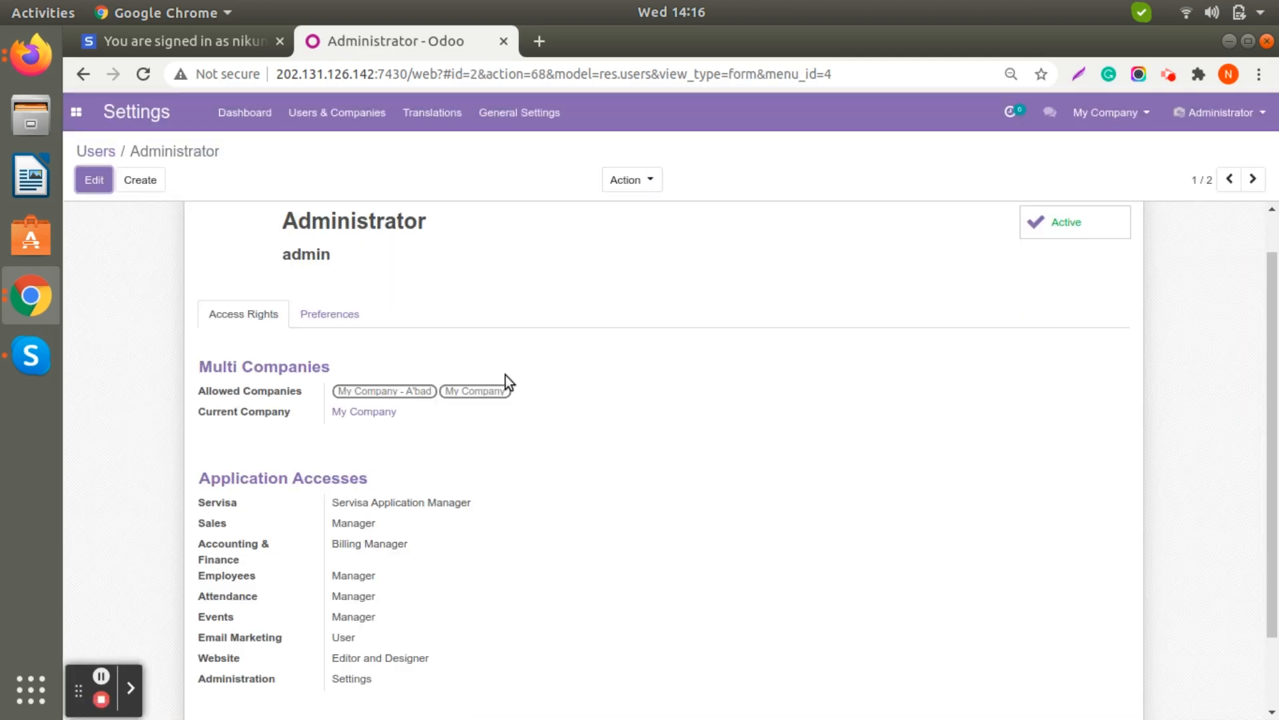
scroll(713, 429, down, 3)
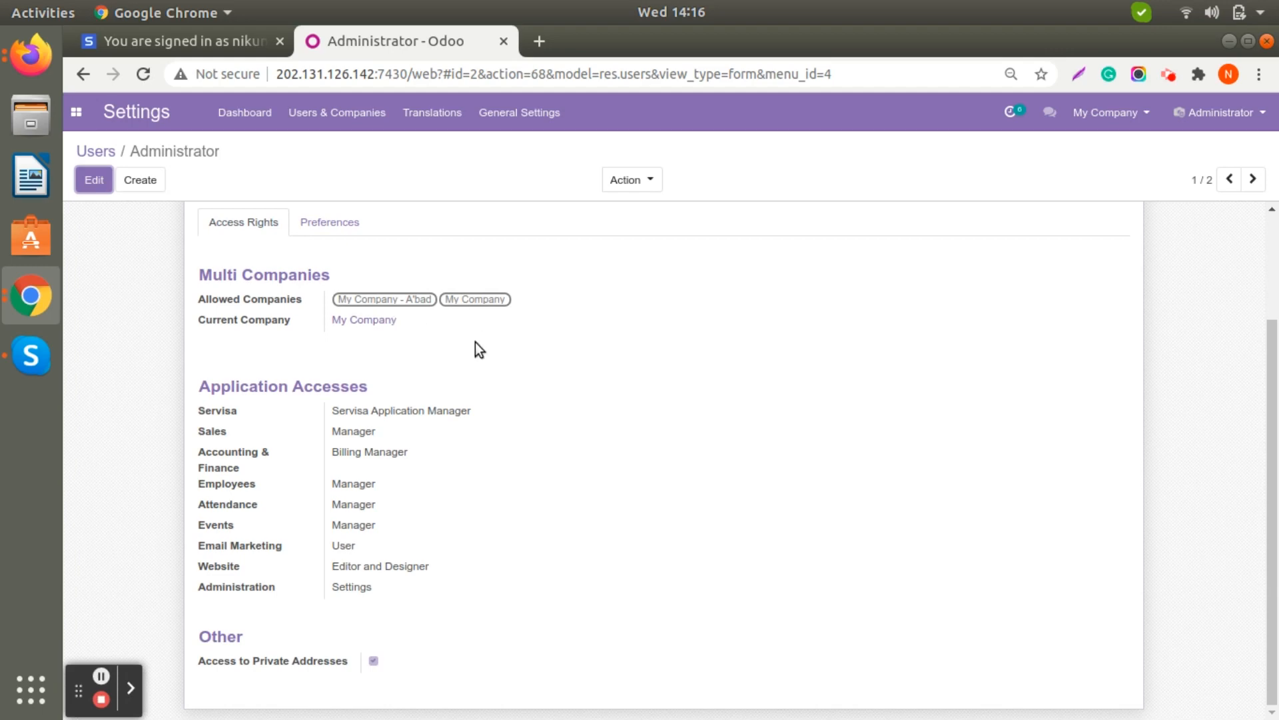
click(91, 181)
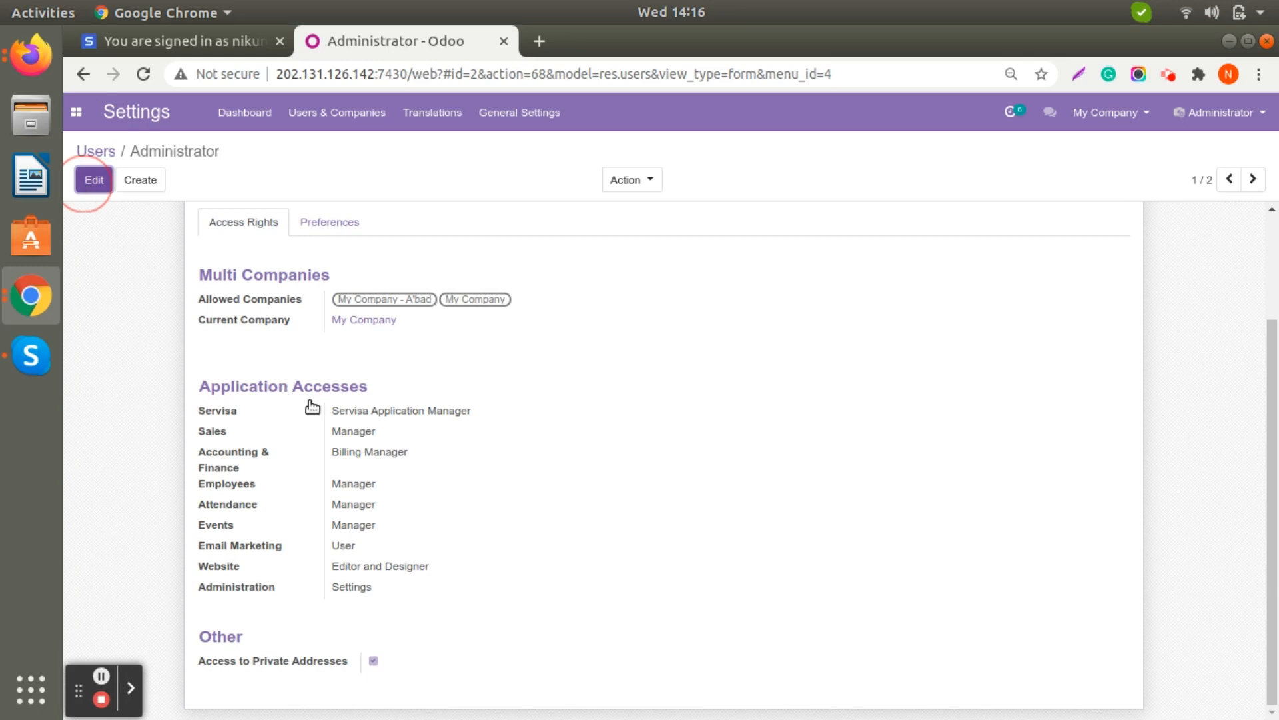
scroll(532, 437, down, 5)
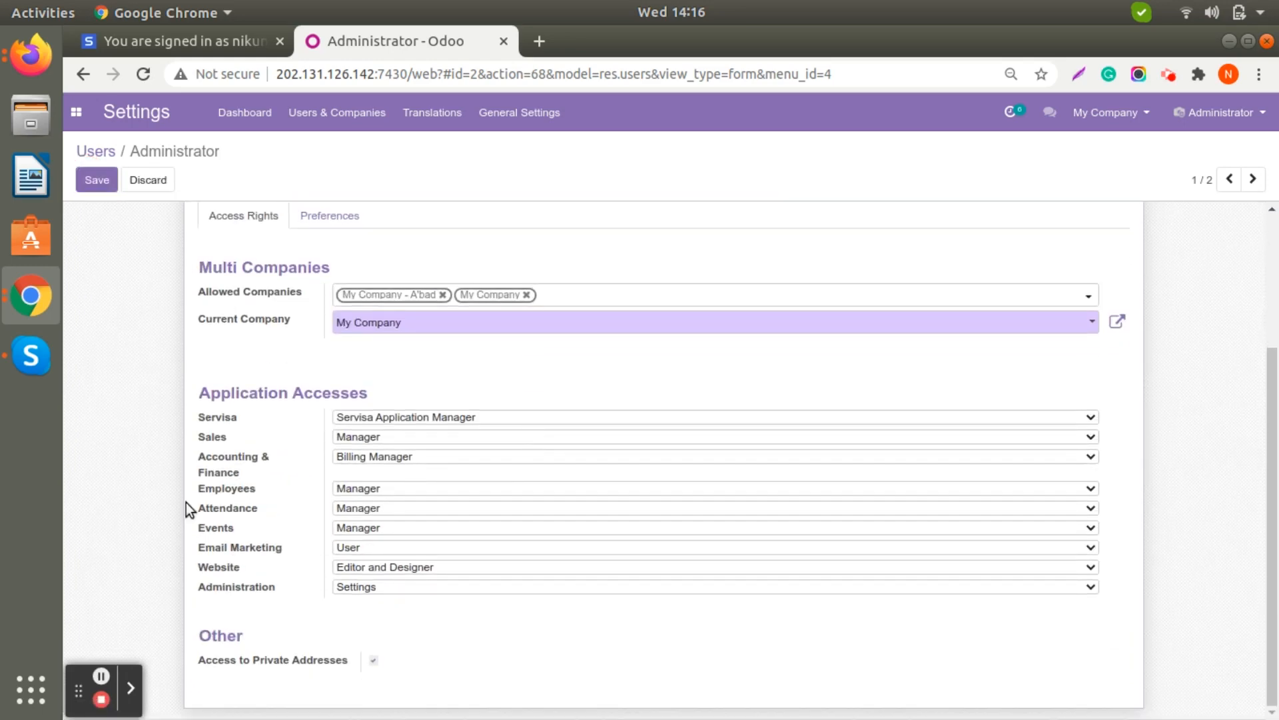
click(519, 418)
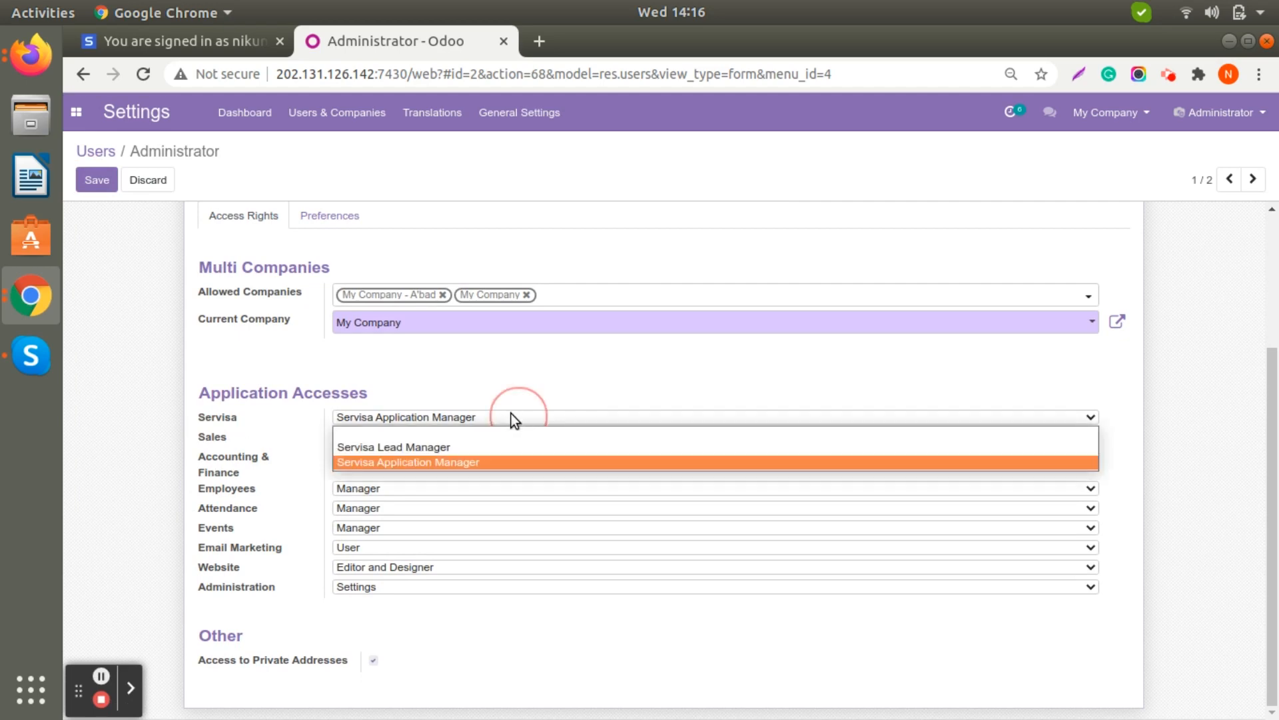
click(514, 447)
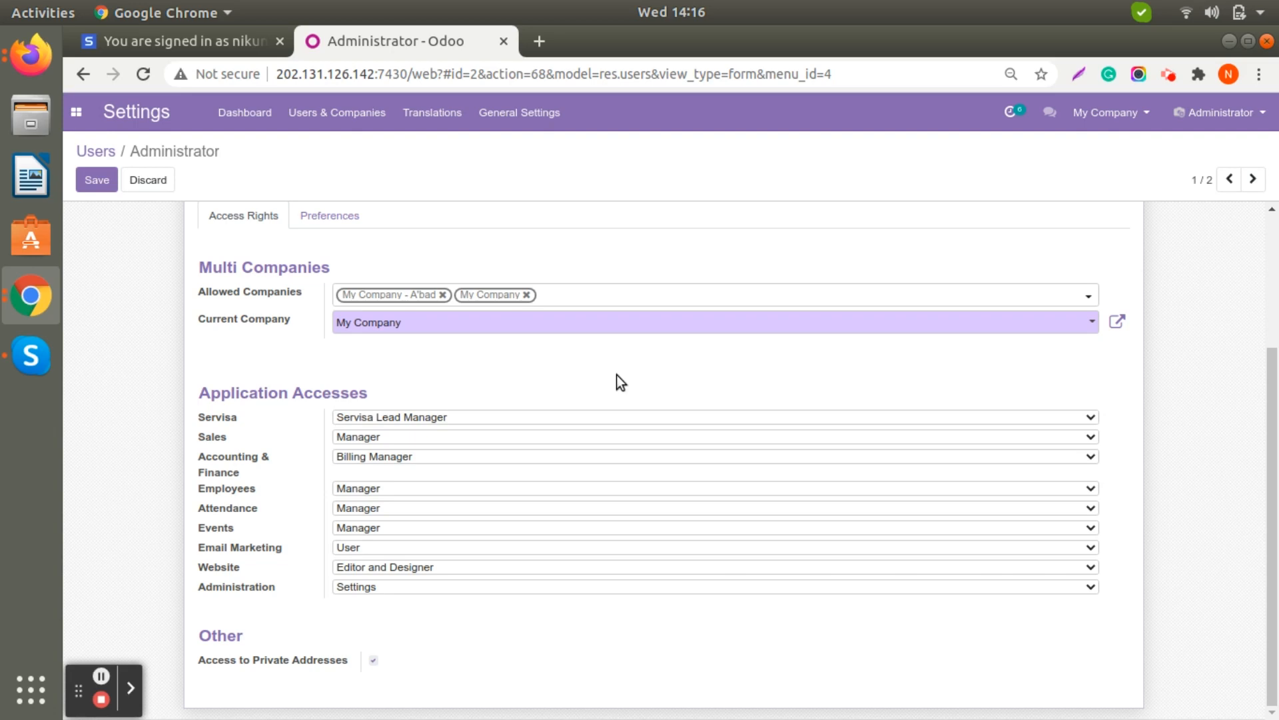
Try clearing the Administrator's Accounting & Finance access, and set it back to Billing Manager.
click(408, 457)
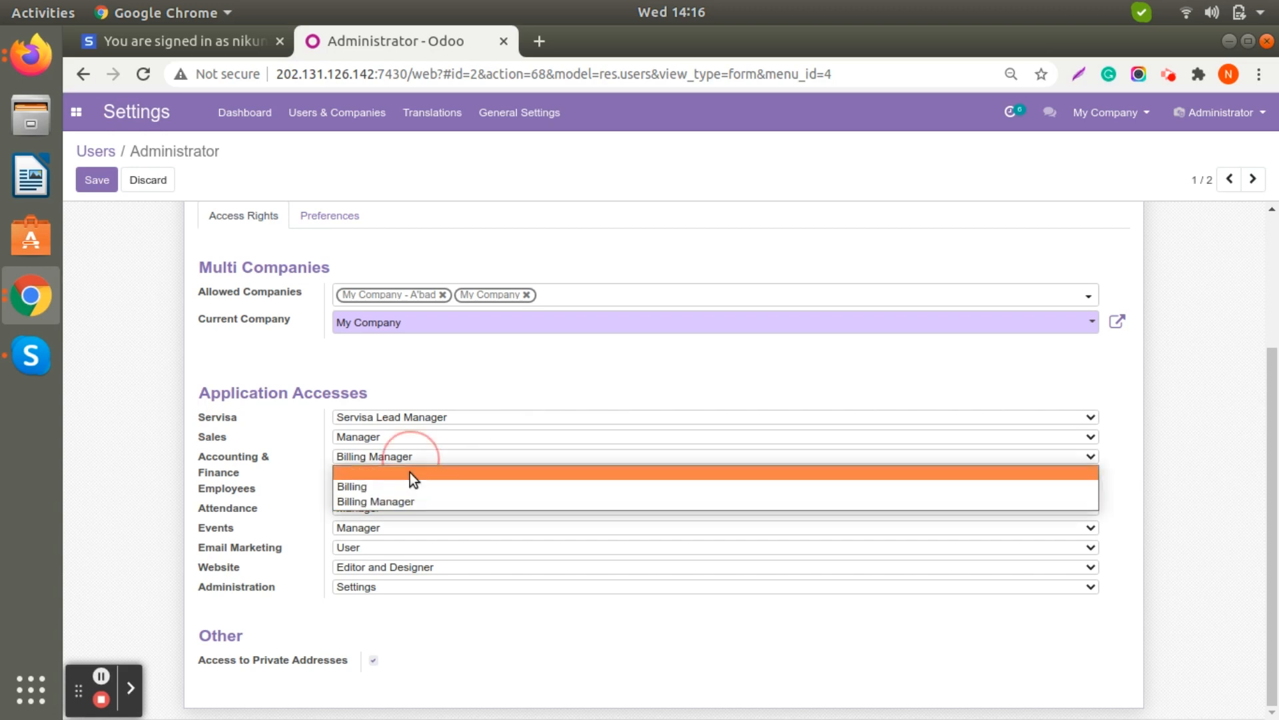
click(409, 473)
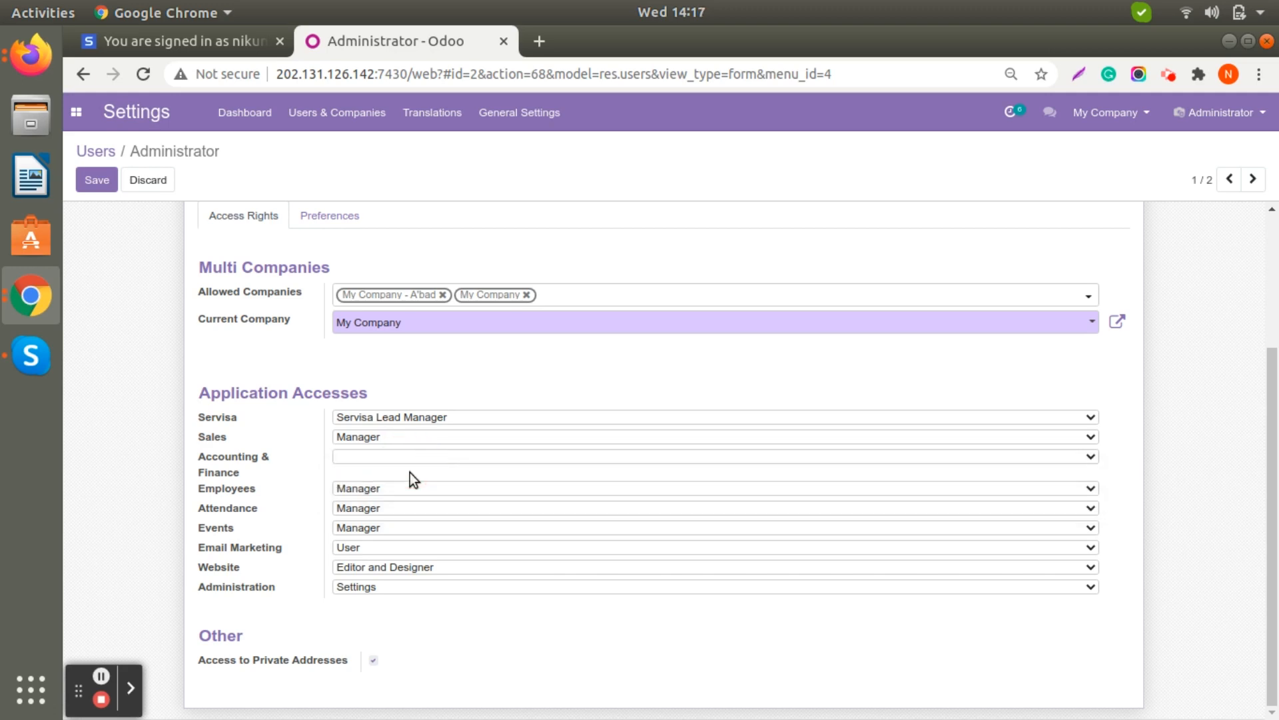
click(407, 458)
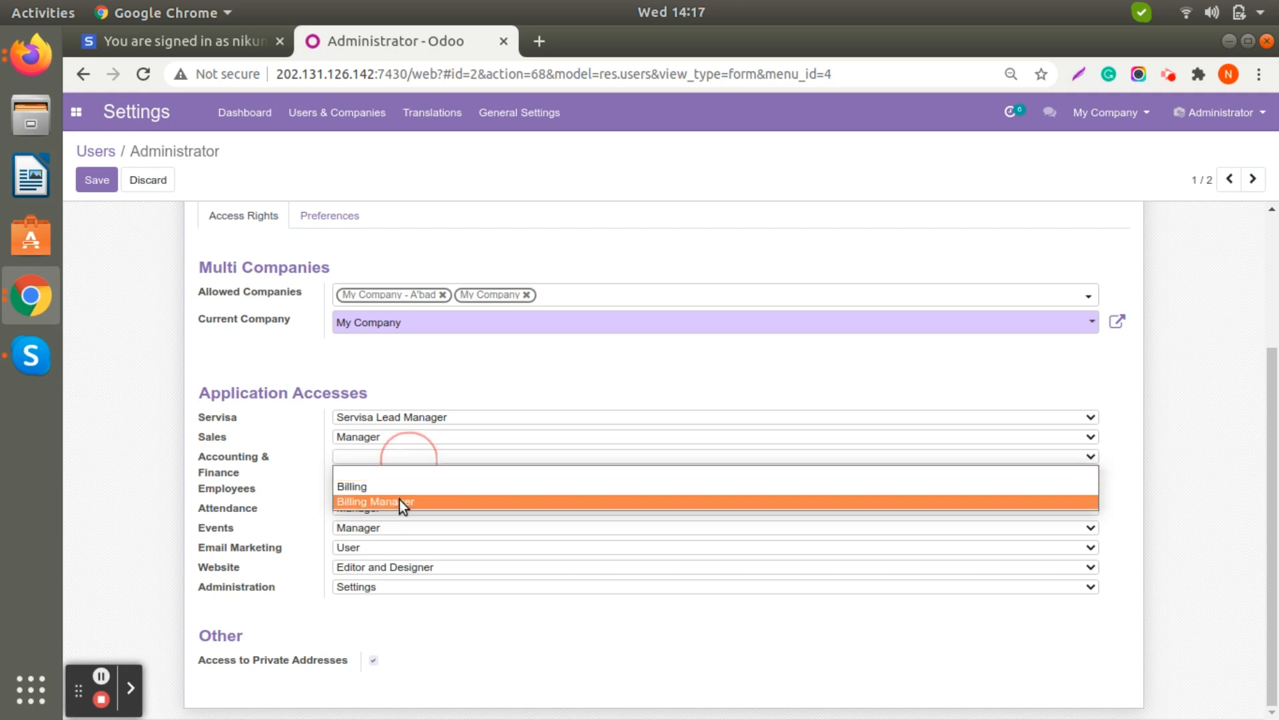
click(399, 498)
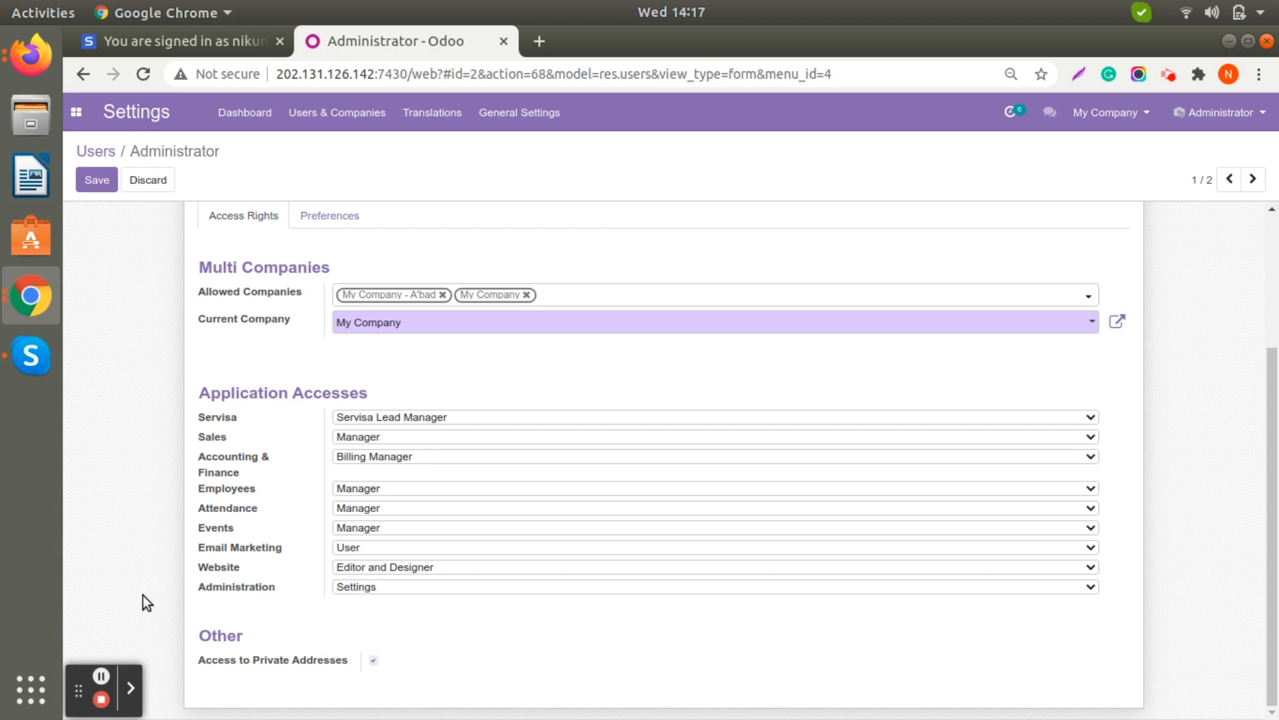
Save the Administrator user's access rights and return to the user list.
scroll(143, 594, up, 3)
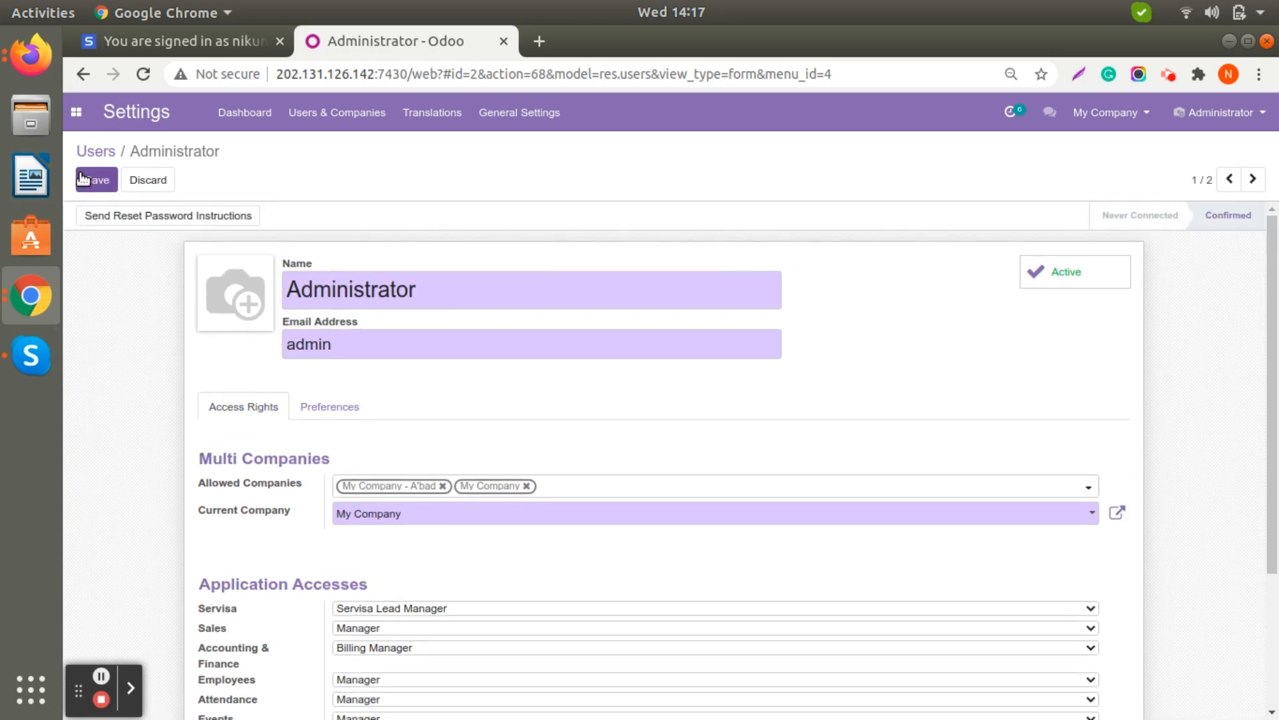
click(81, 179)
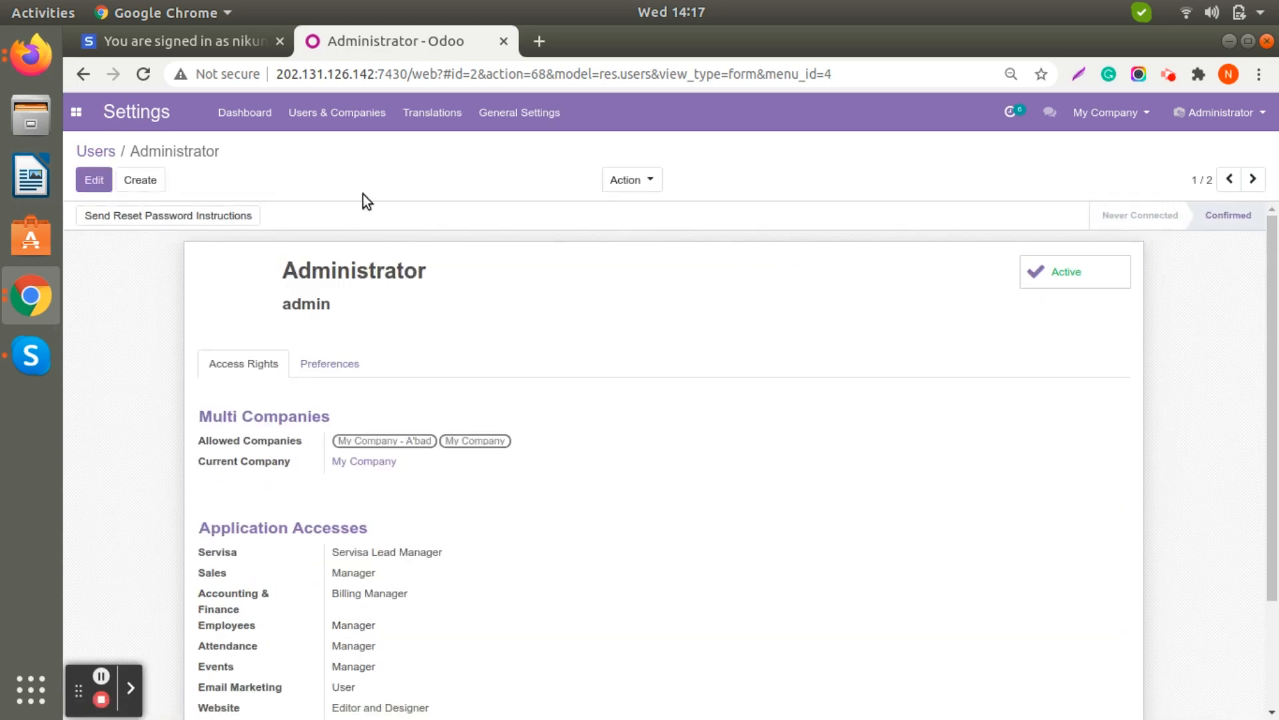
click(95, 150)
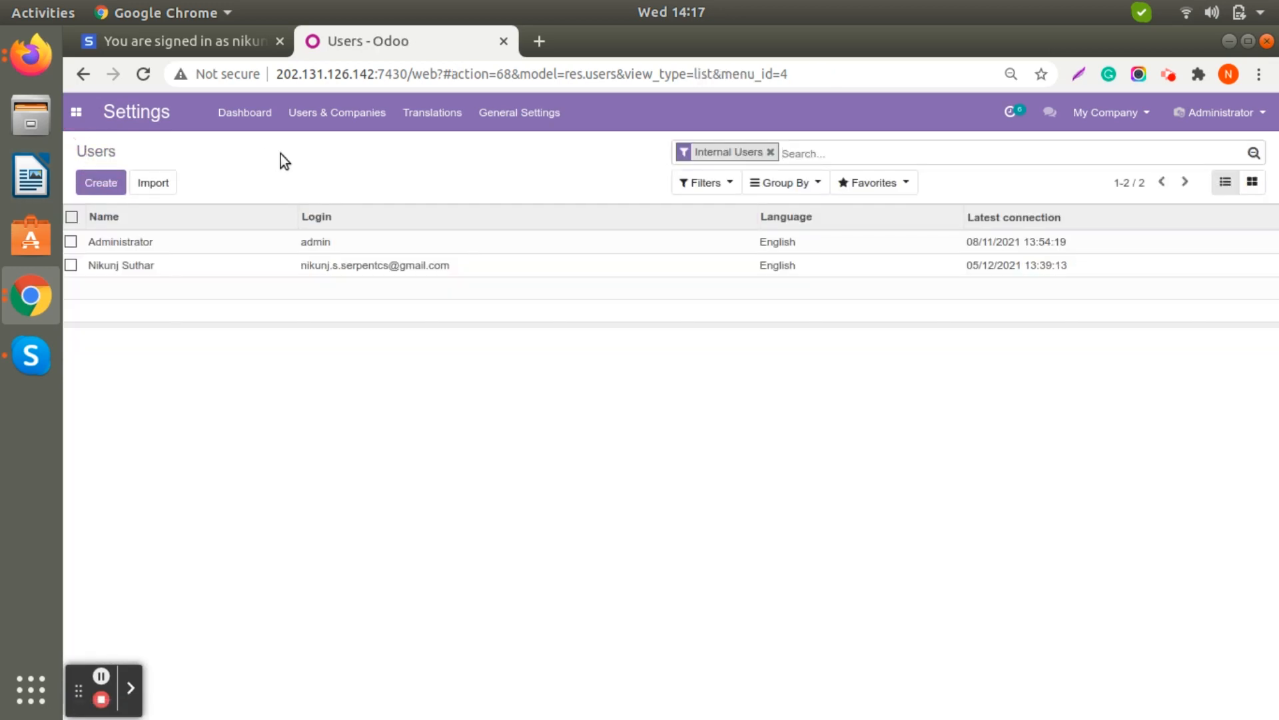
Go to the list of companies and open the My Company record.
click(323, 113)
click(327, 174)
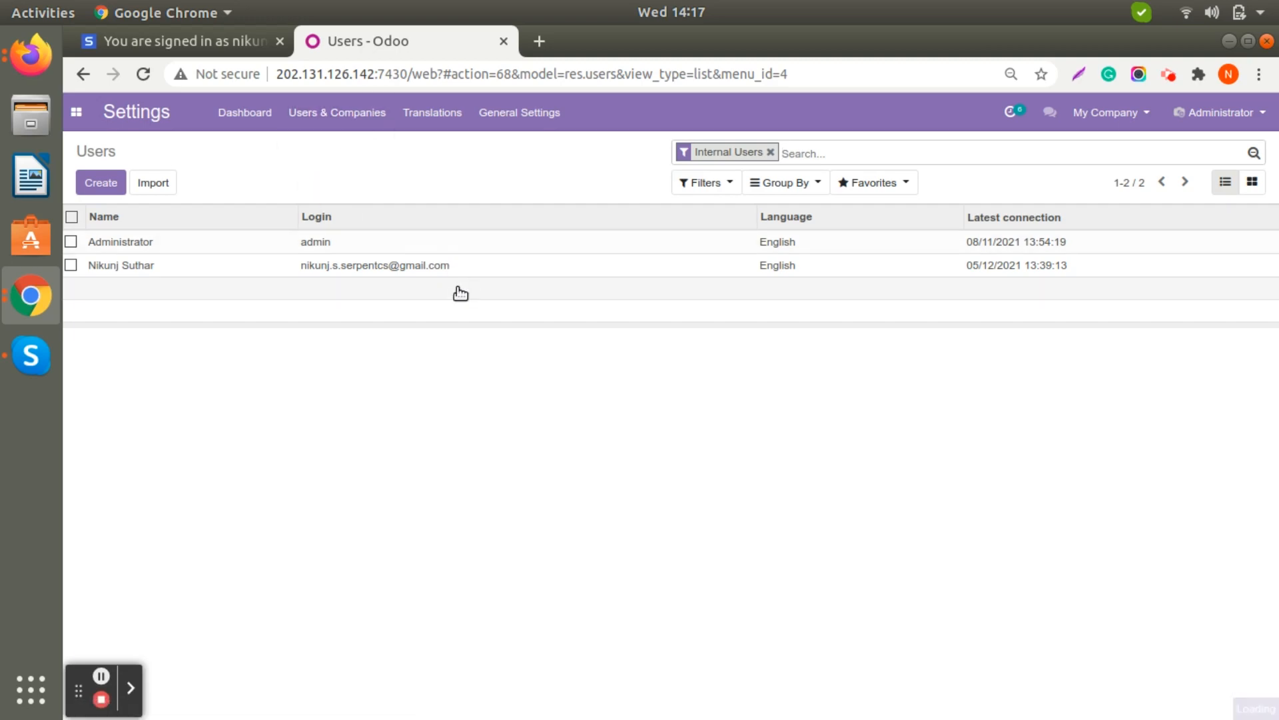
click(366, 267)
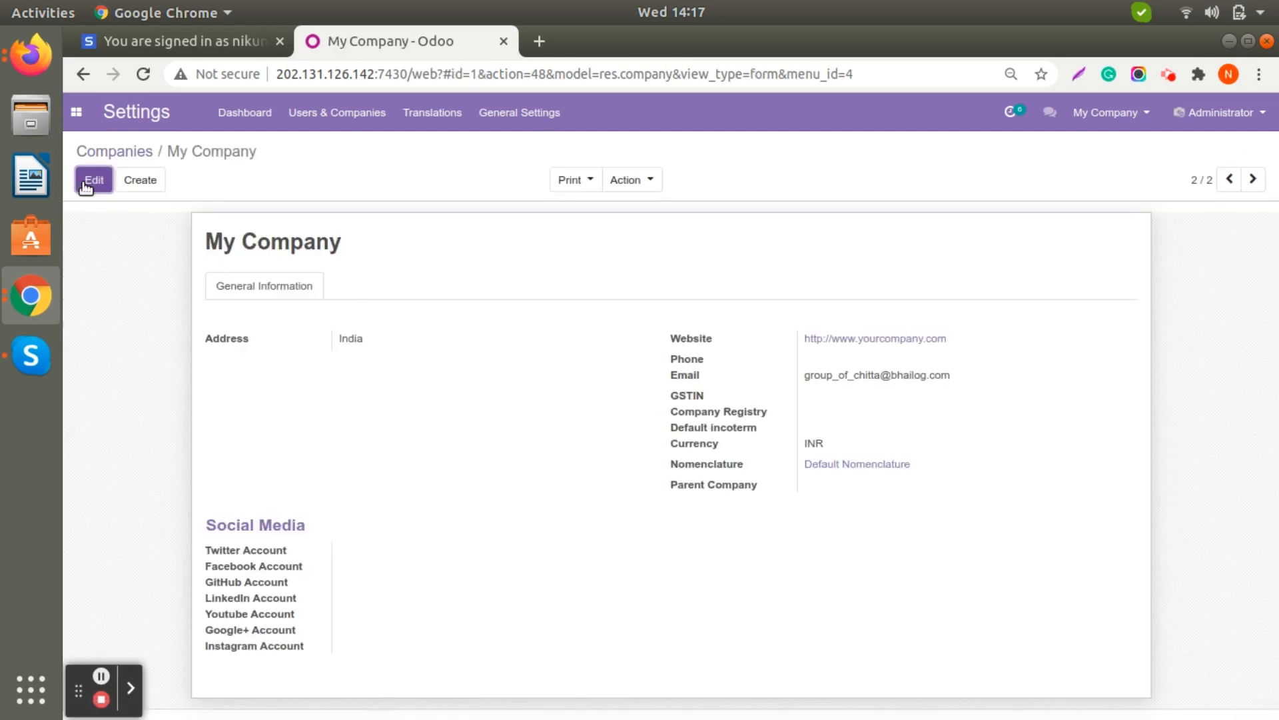
Review the editable address, contact, currency, parent company and social media fields of My Company, and discard the edit.
click(90, 180)
click(422, 386)
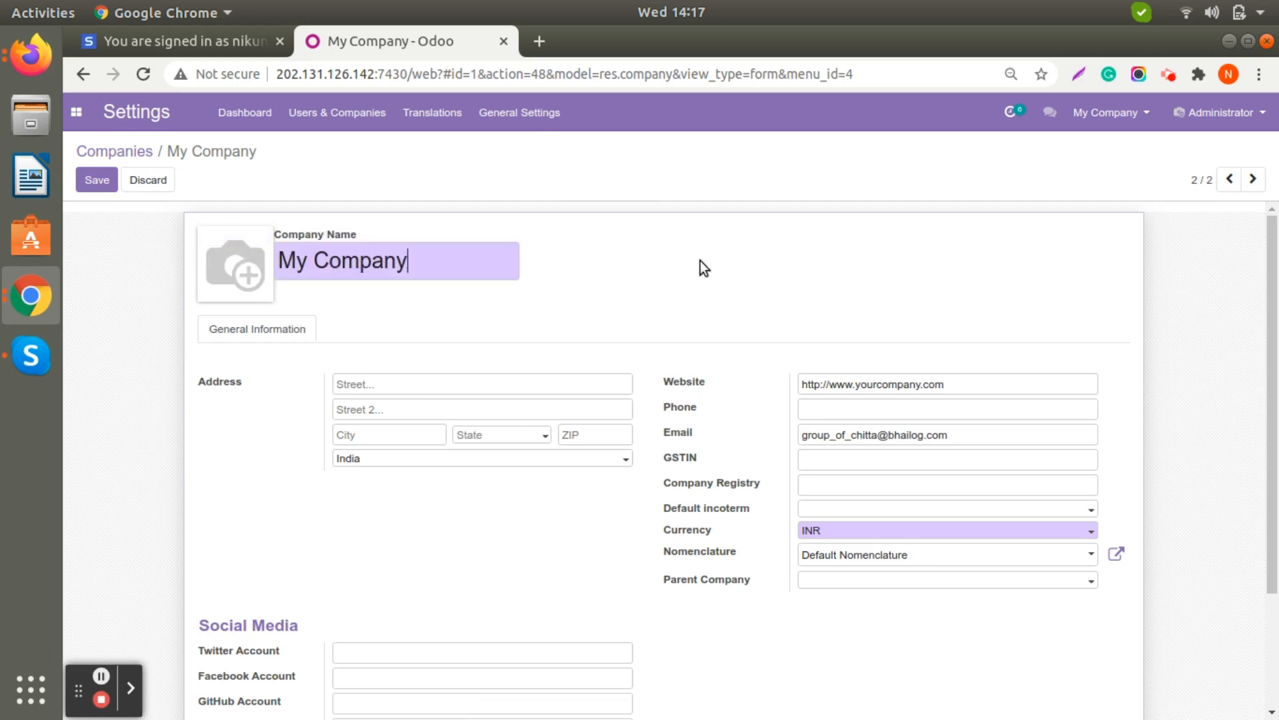
scroll(701, 262, down, 1)
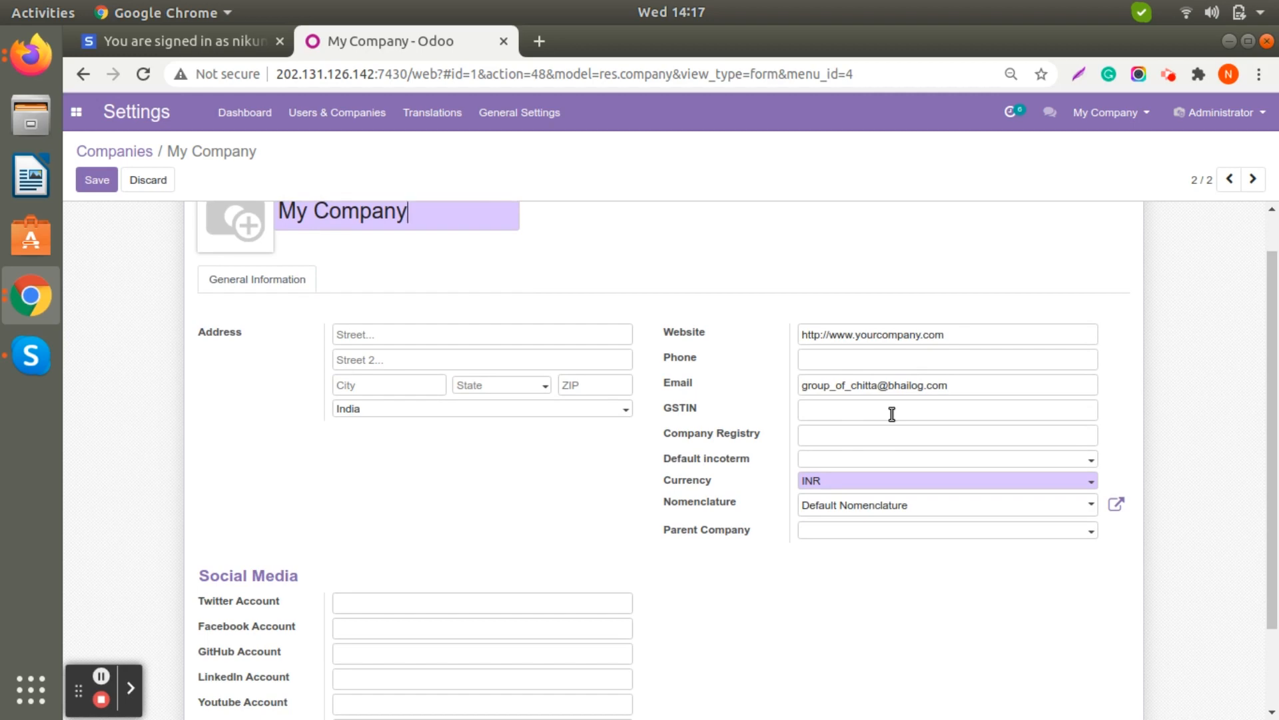
scroll(834, 569, down, 3)
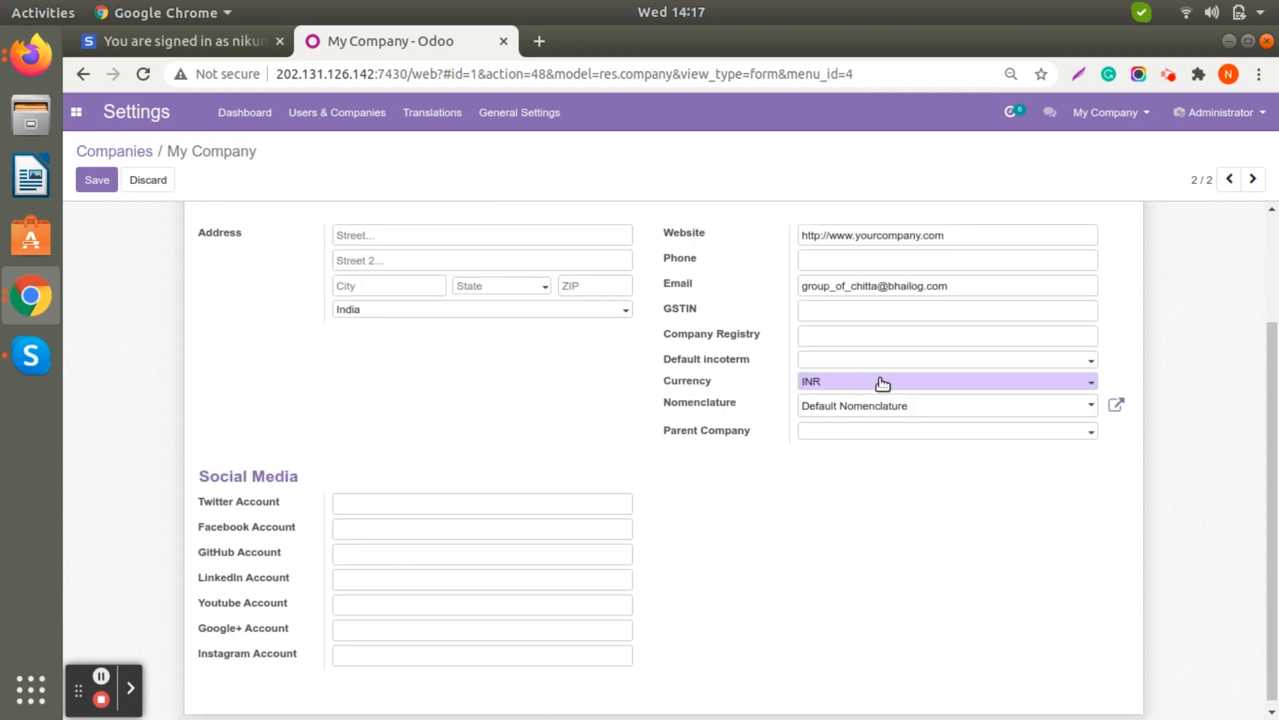
click(890, 435)
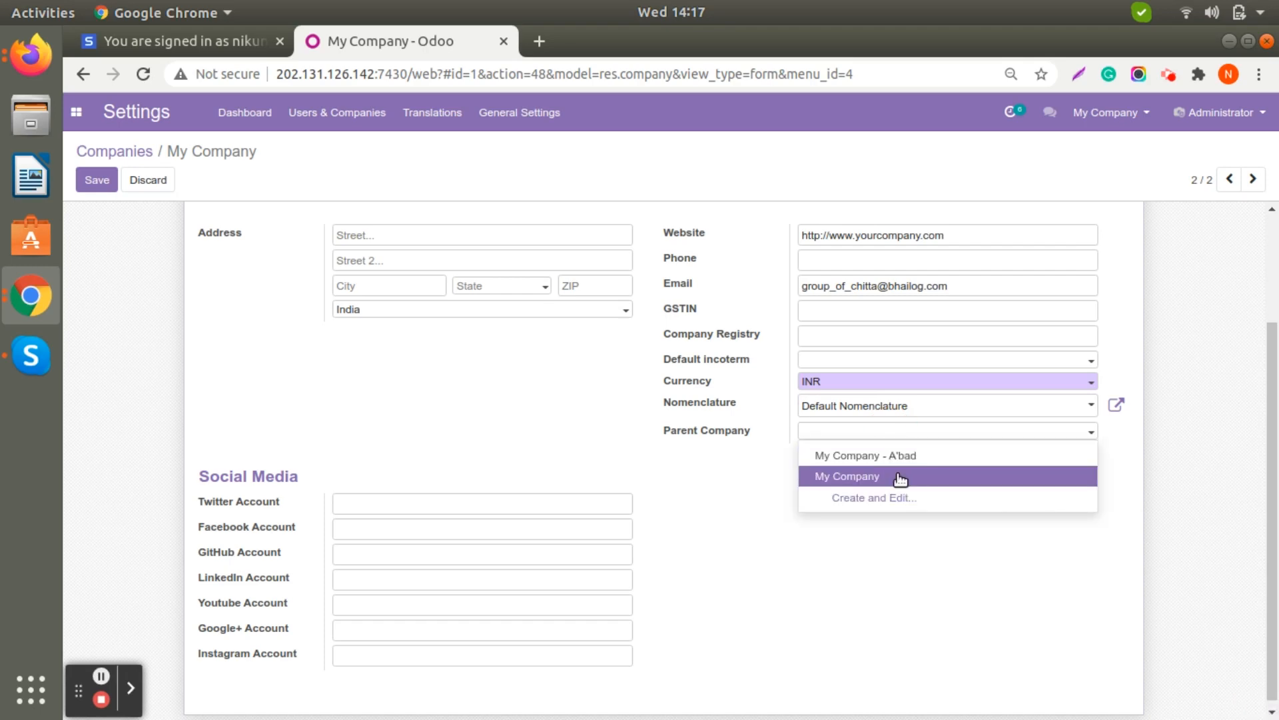
click(706, 454)
scroll(706, 481, down, 1)
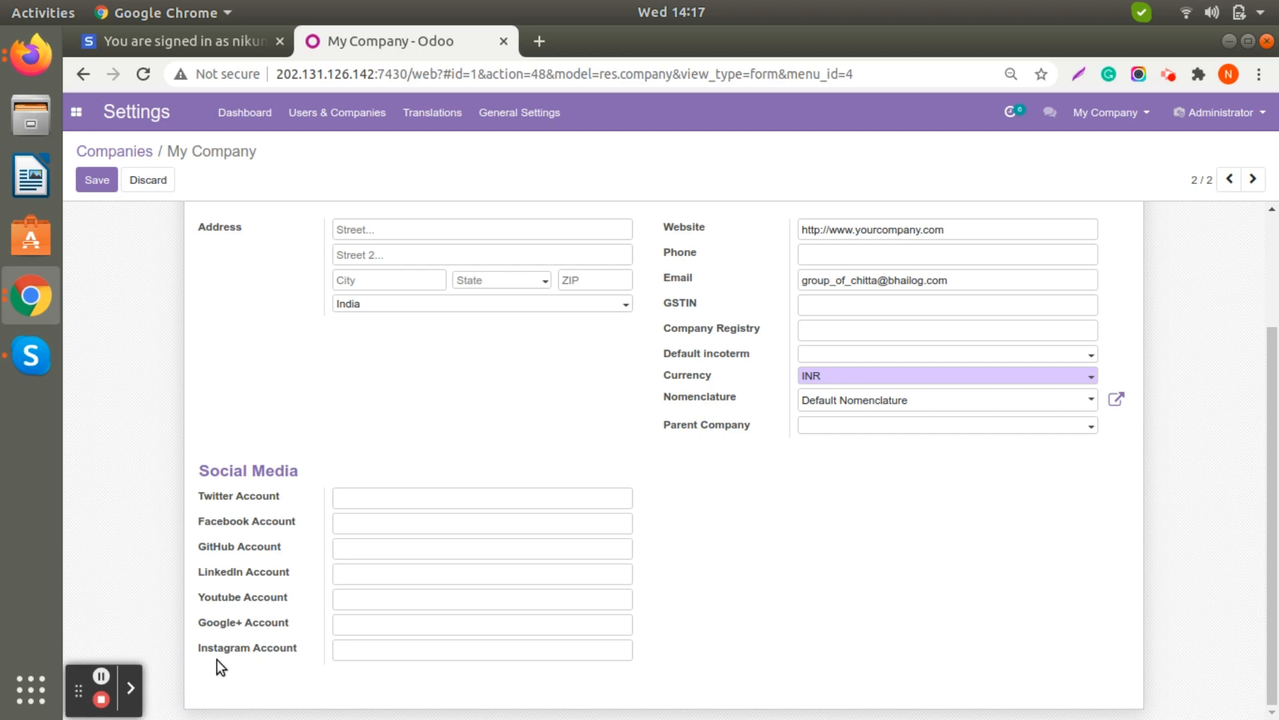
scroll(217, 660, up, 5)
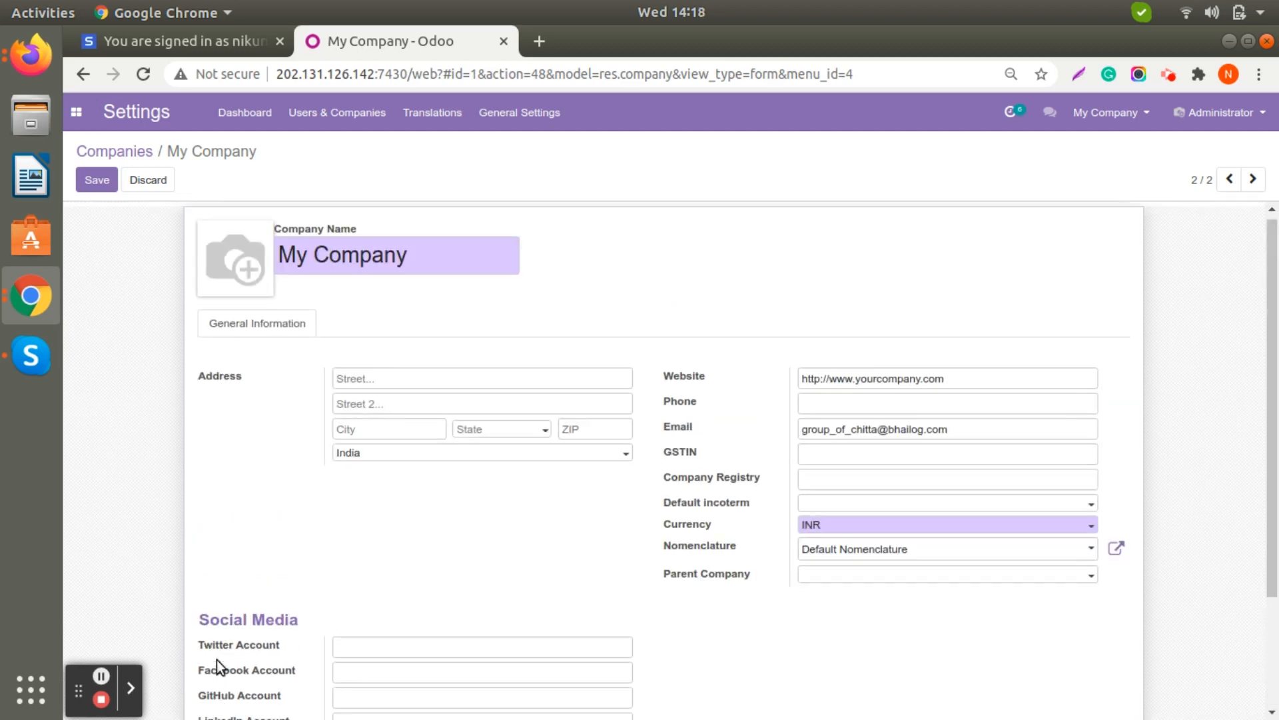
click(138, 186)
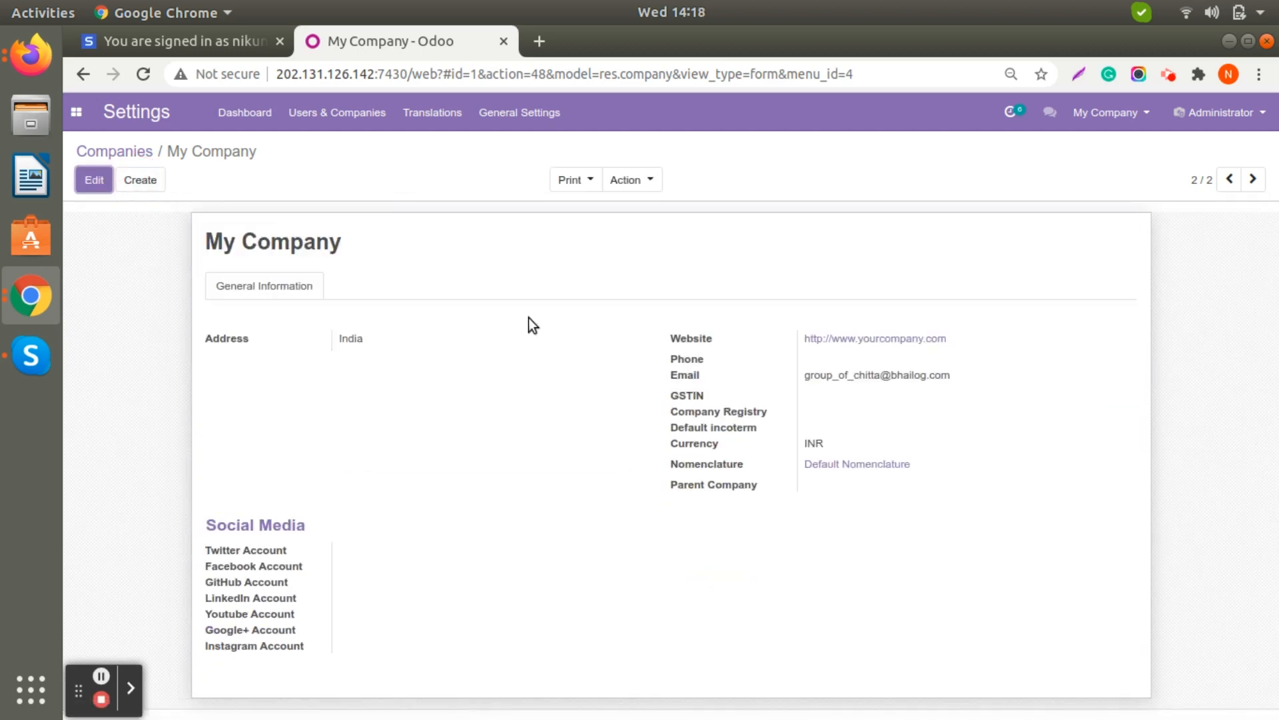
Go back to the list of users and reopen the Administrator record.
click(313, 114)
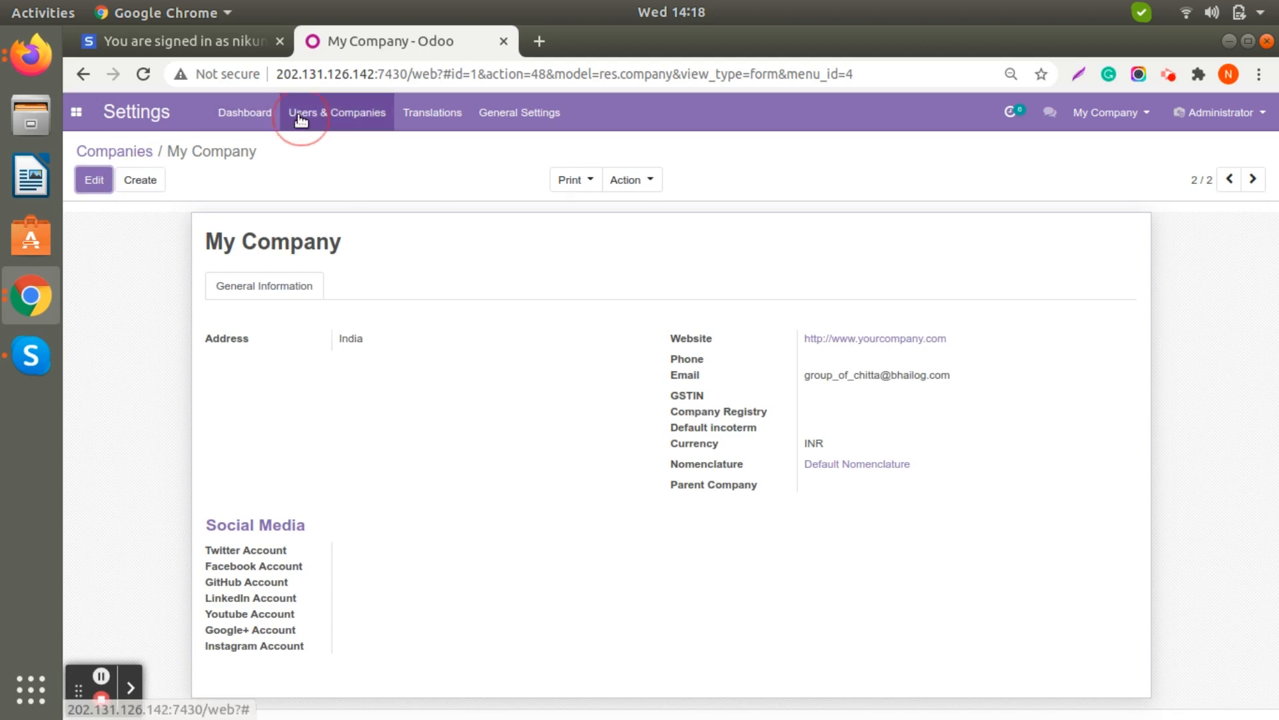
click(310, 148)
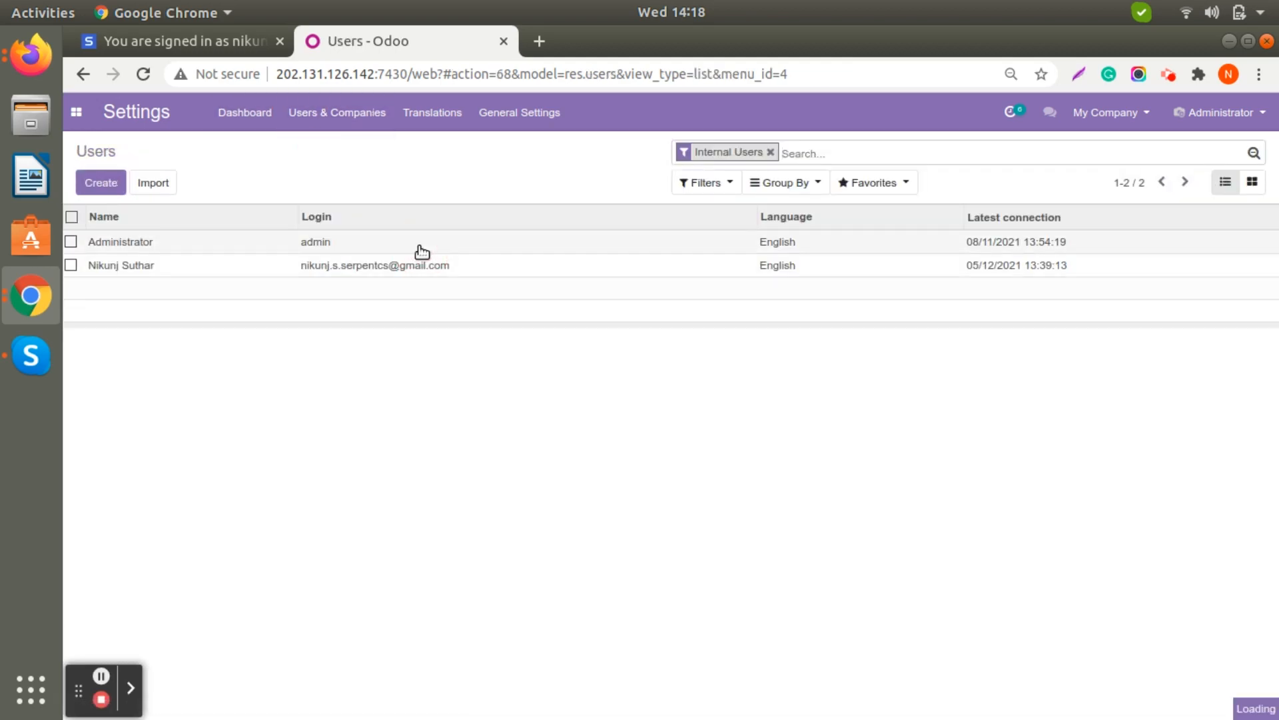
click(419, 246)
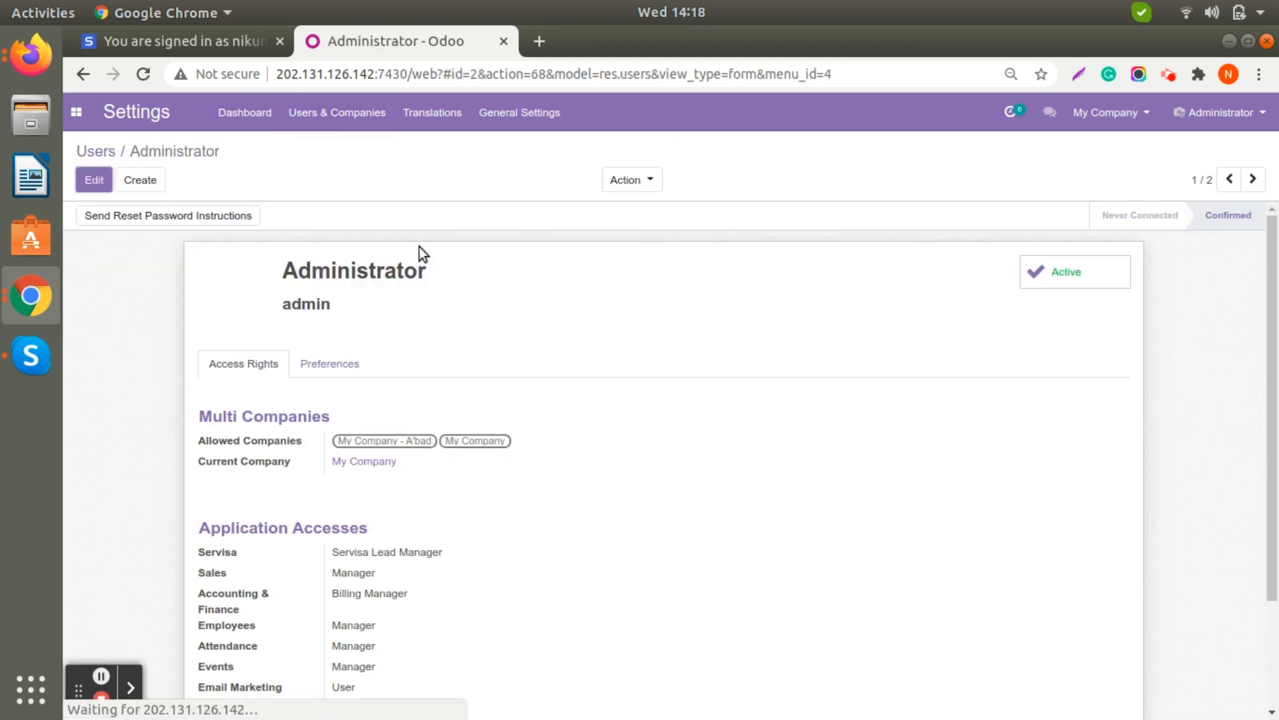
View the Change Password dialog for the Administrator, close it without entering a password, and return to the user list.
click(655, 190)
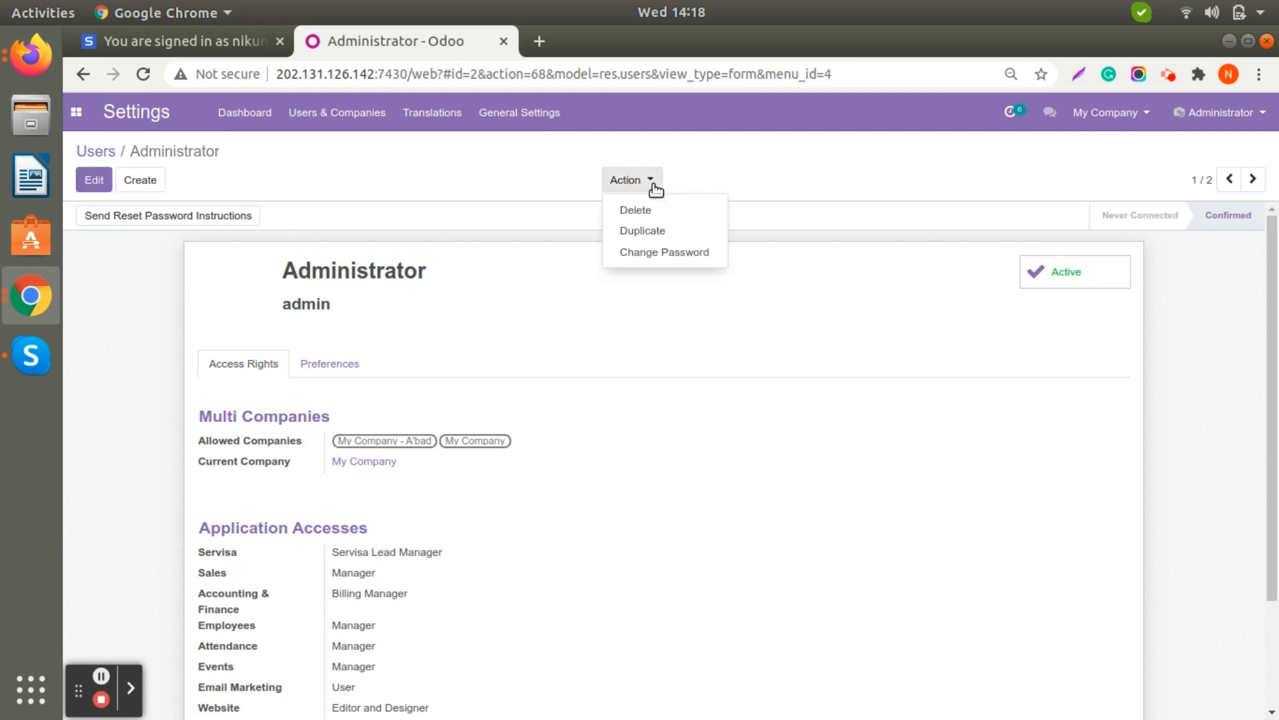
click(661, 252)
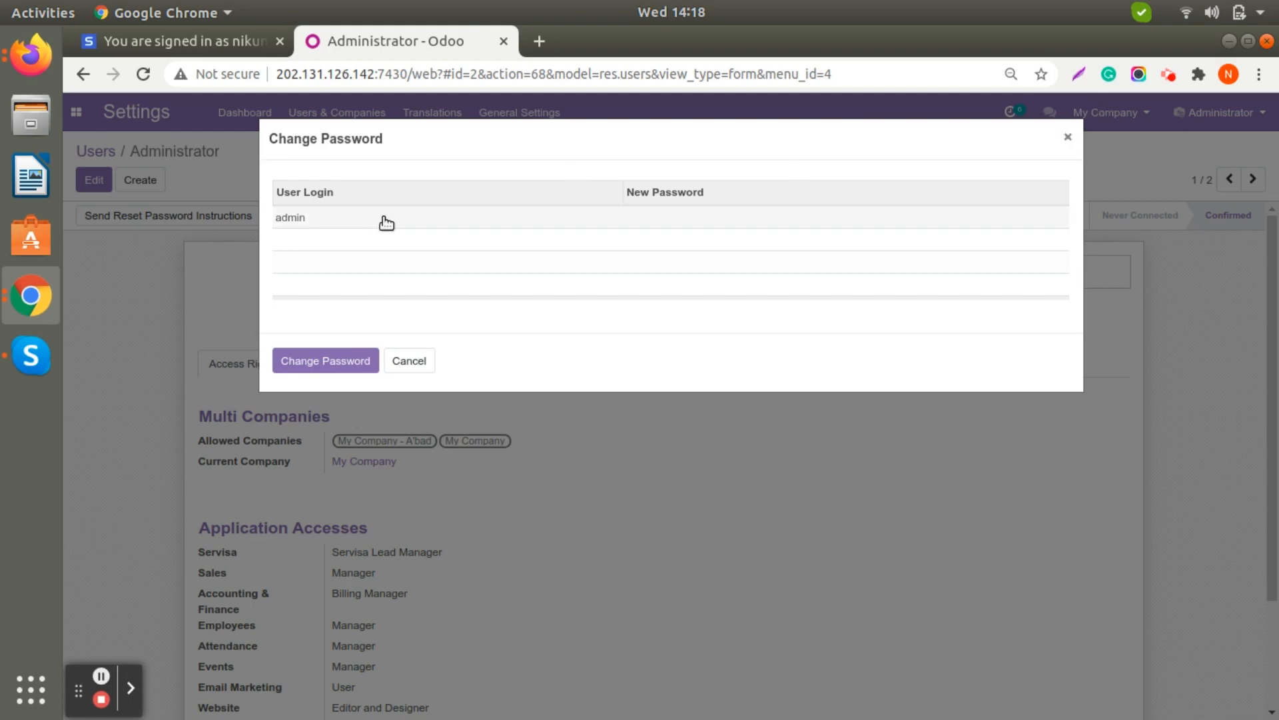
click(1068, 138)
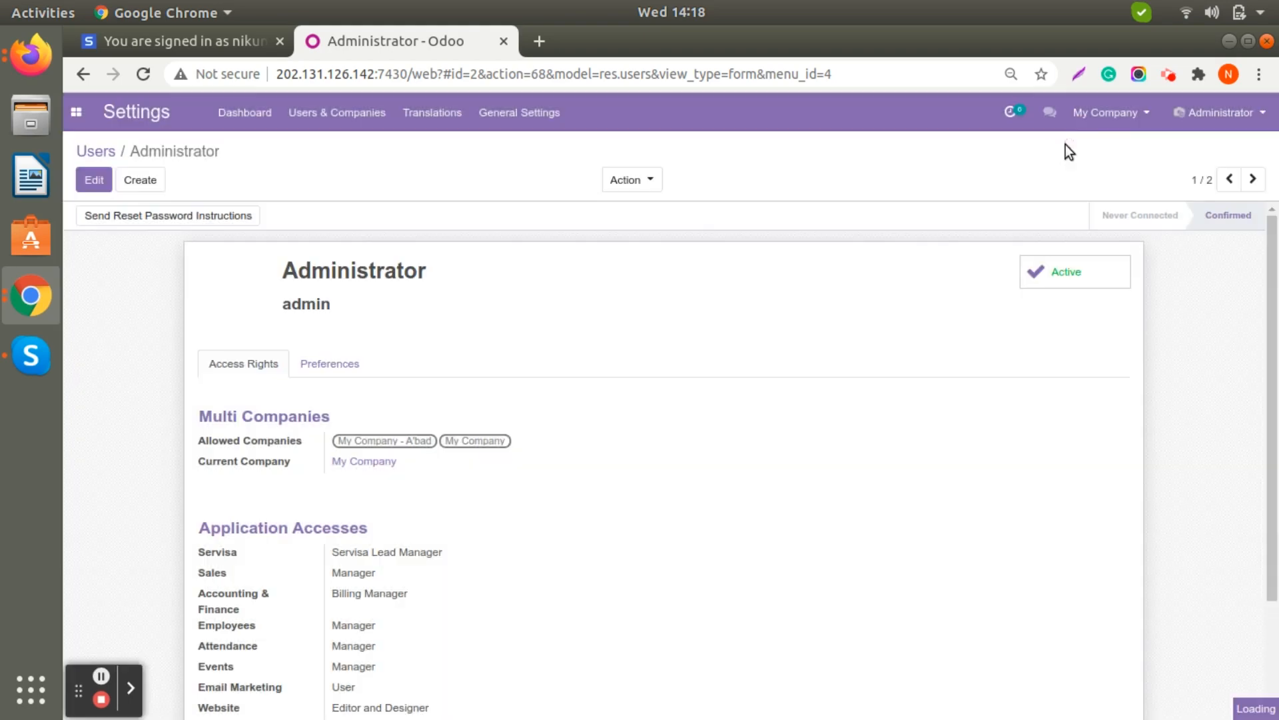
click(100, 150)
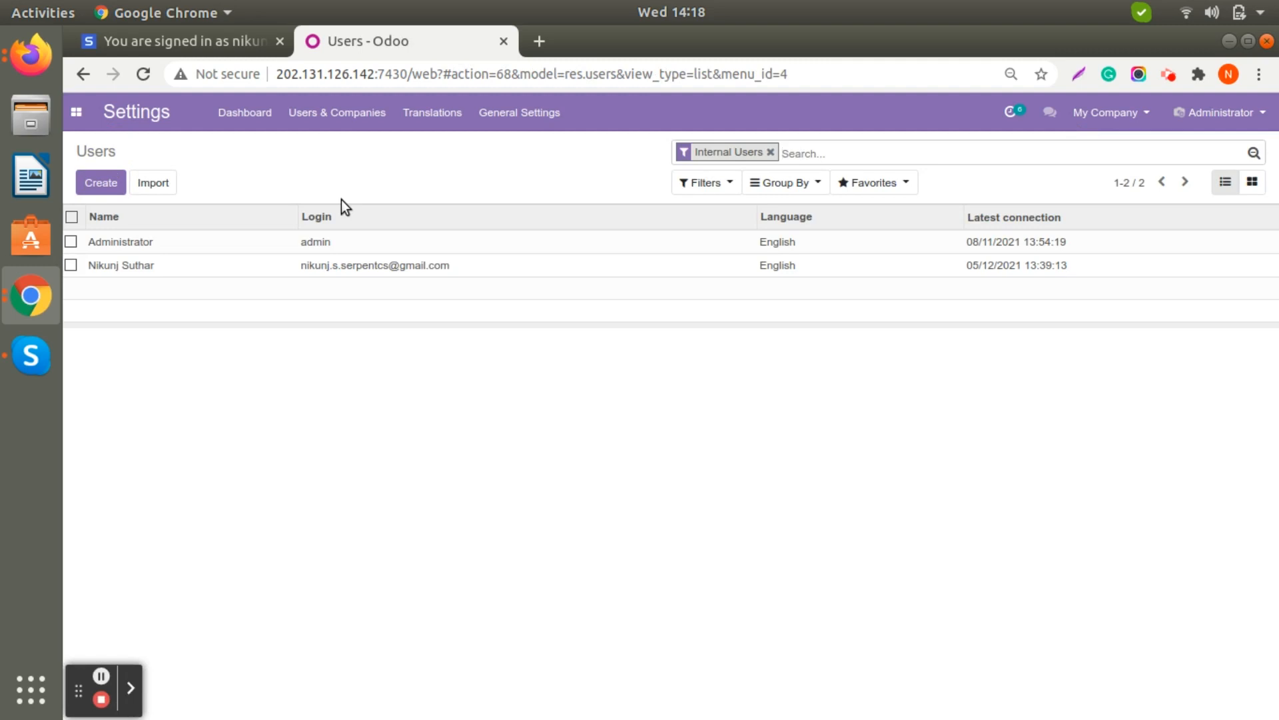
Switch to Invoicing and open the list of configured taxes.
click(76, 112)
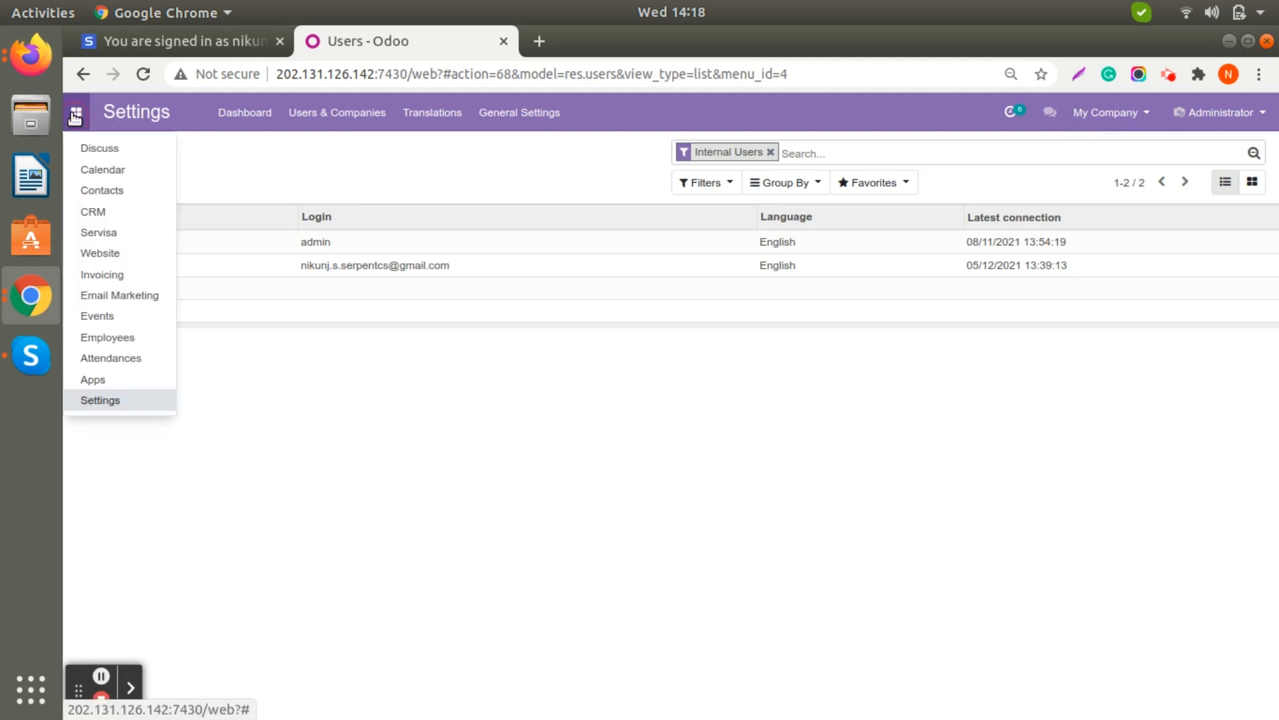
click(120, 276)
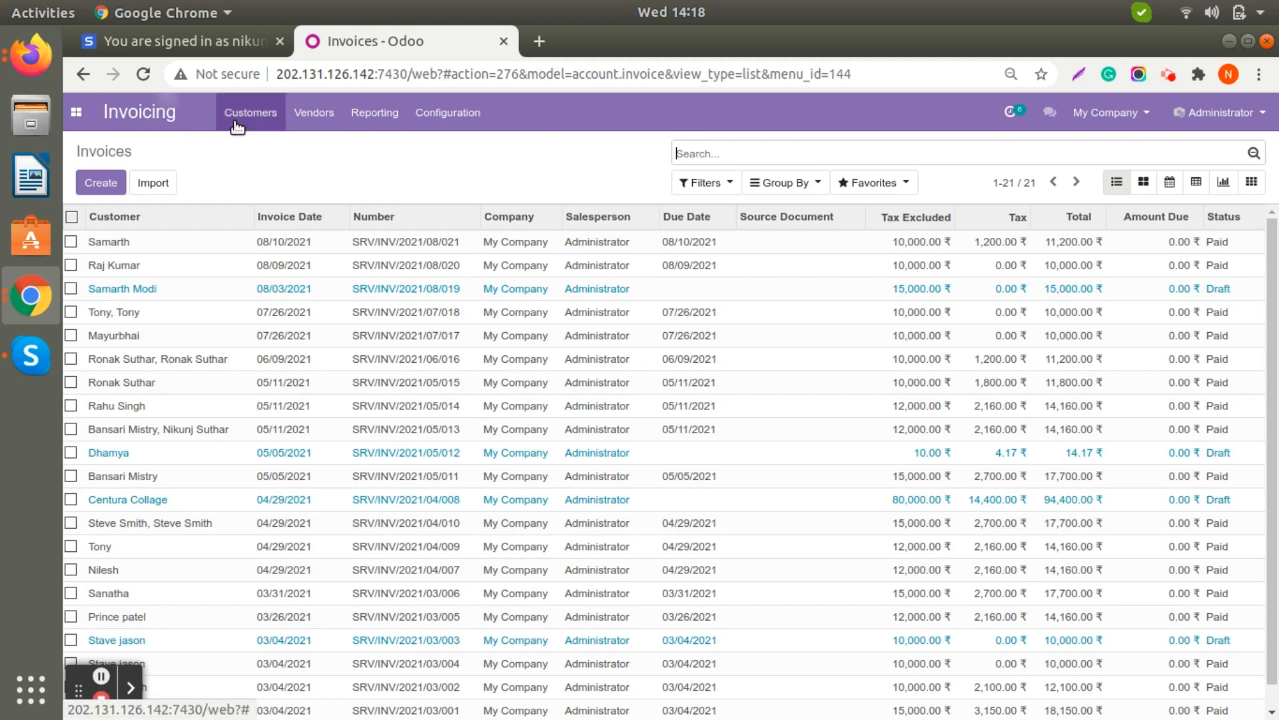
click(445, 119)
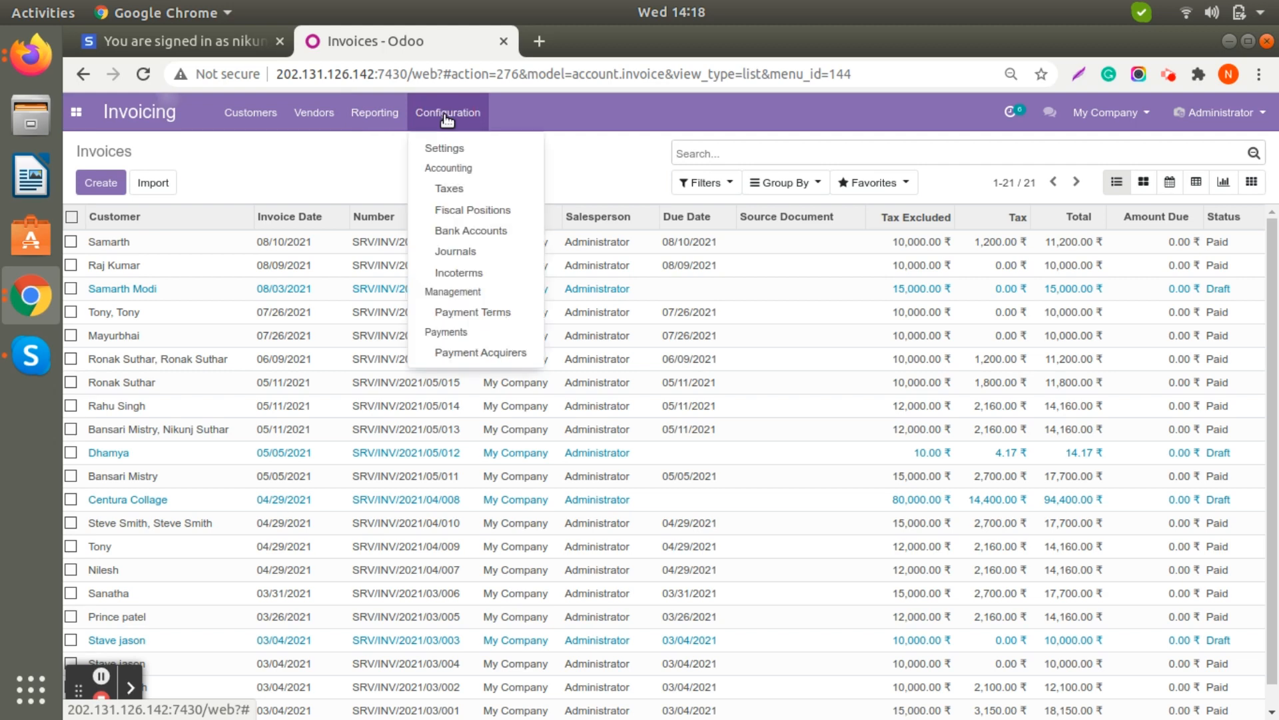
click(451, 189)
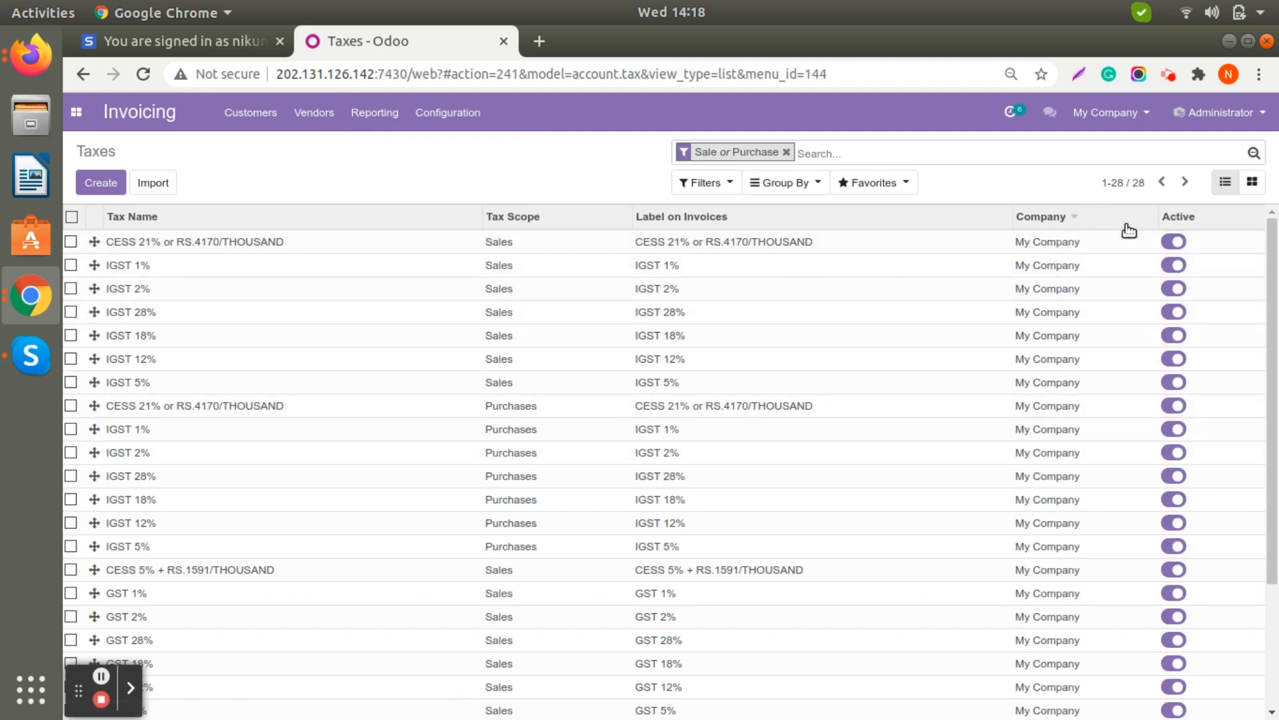
Deactivate the CESS 21% or RS.4170/THOUSAND sales tax and activate it again.
click(1177, 244)
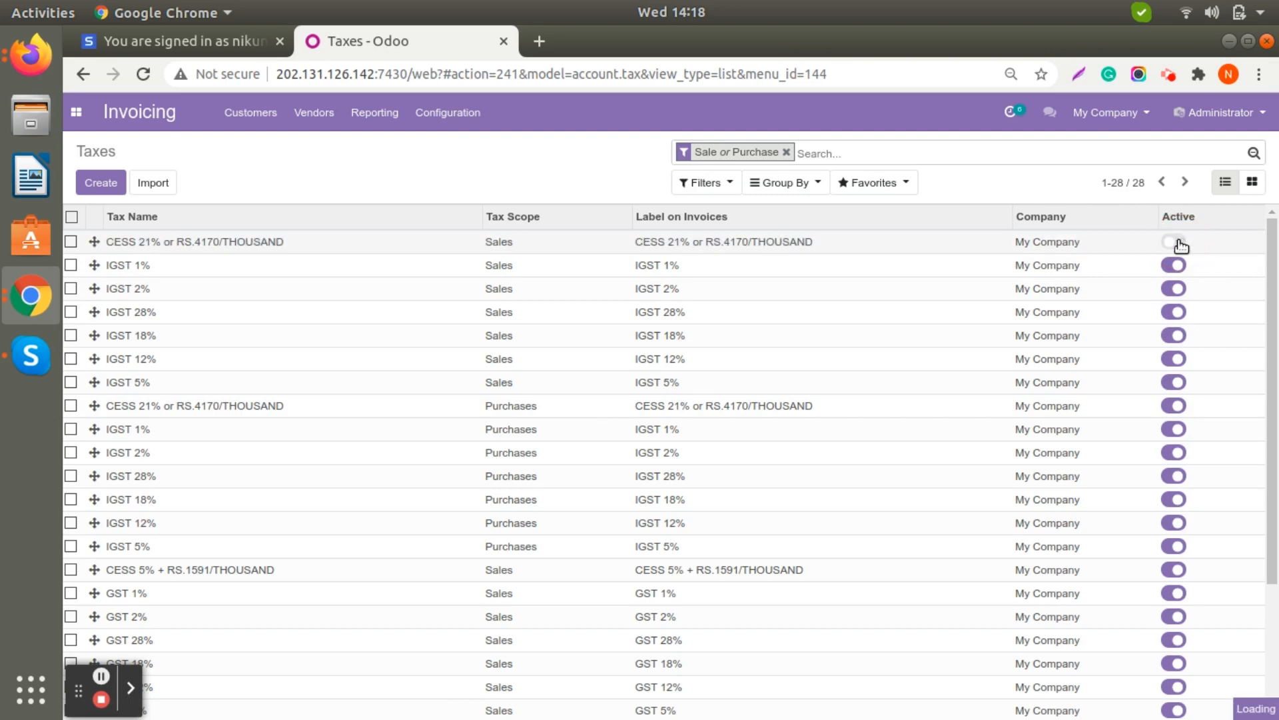
click(1177, 244)
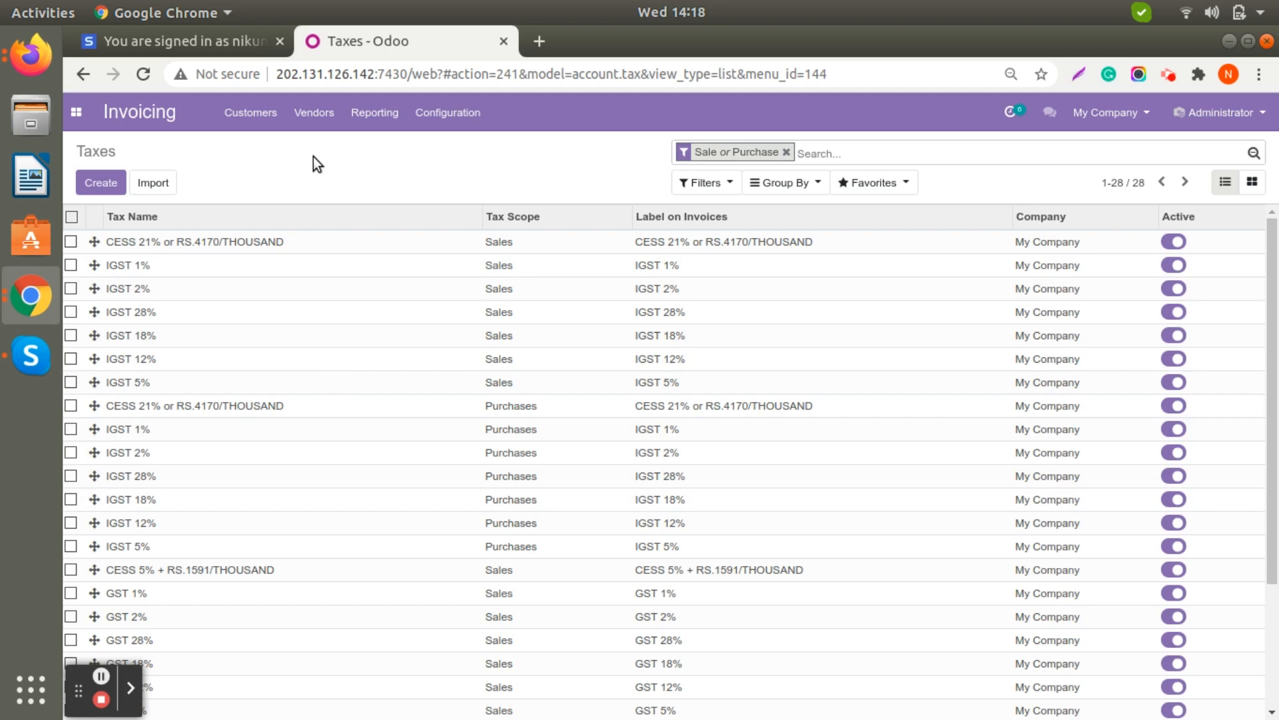
Review the invoicing configuration lists of fiscal positions, bank accounts and journals.
click(411, 117)
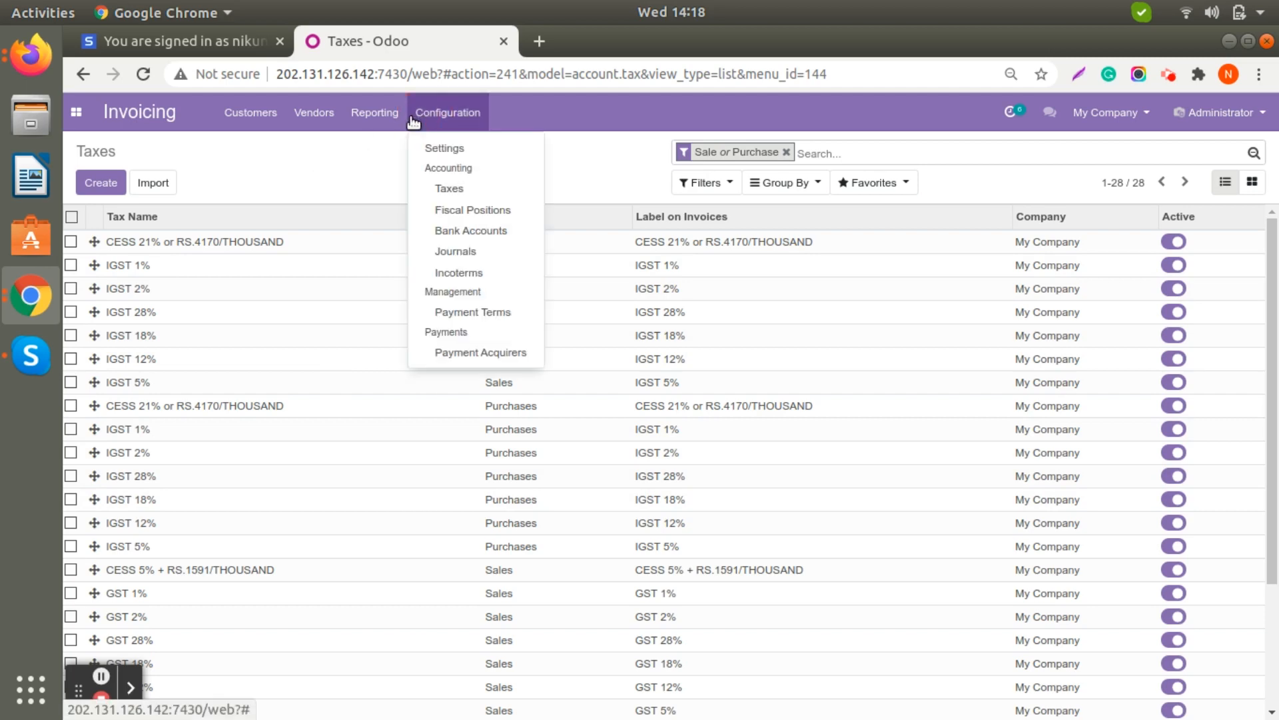
click(442, 210)
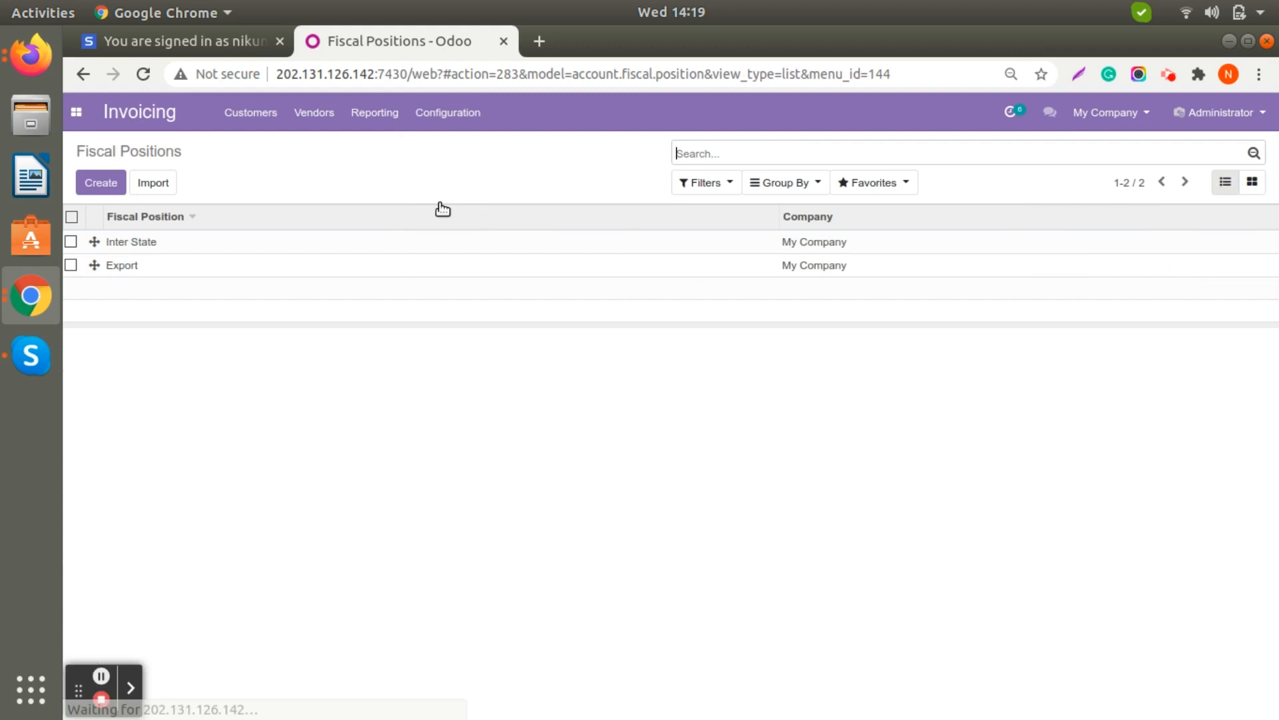
click(443, 117)
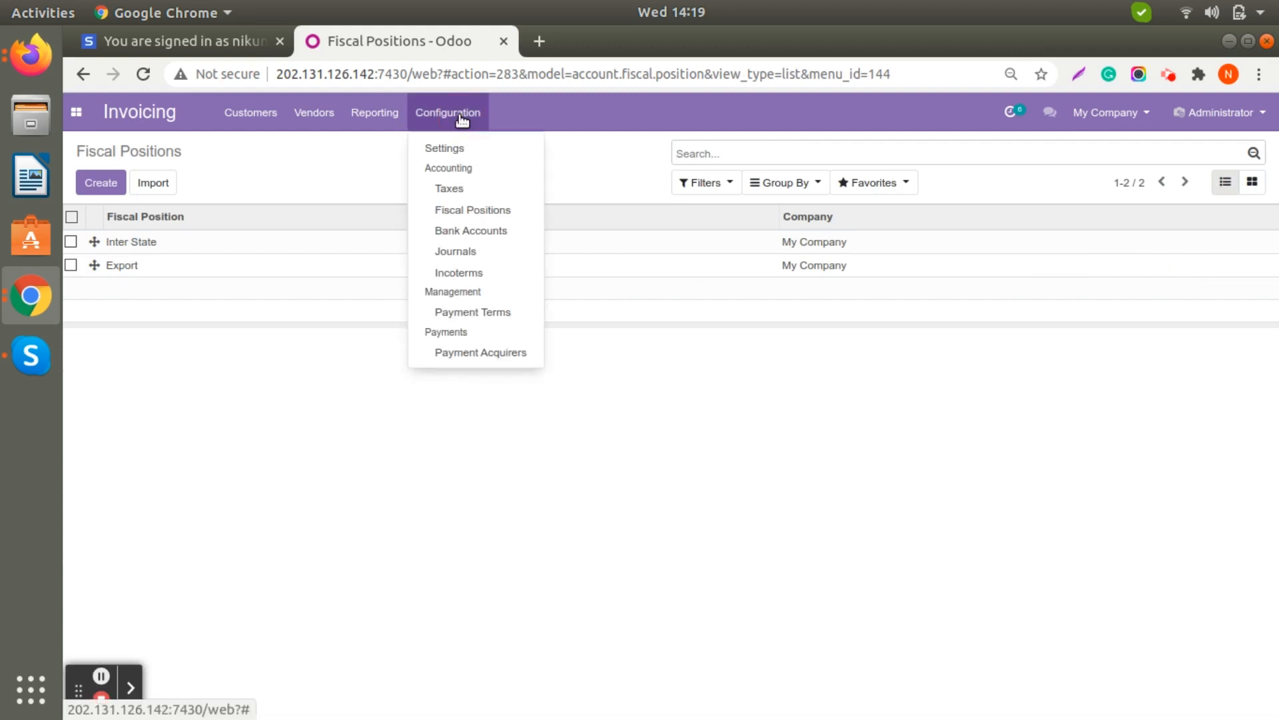
click(471, 233)
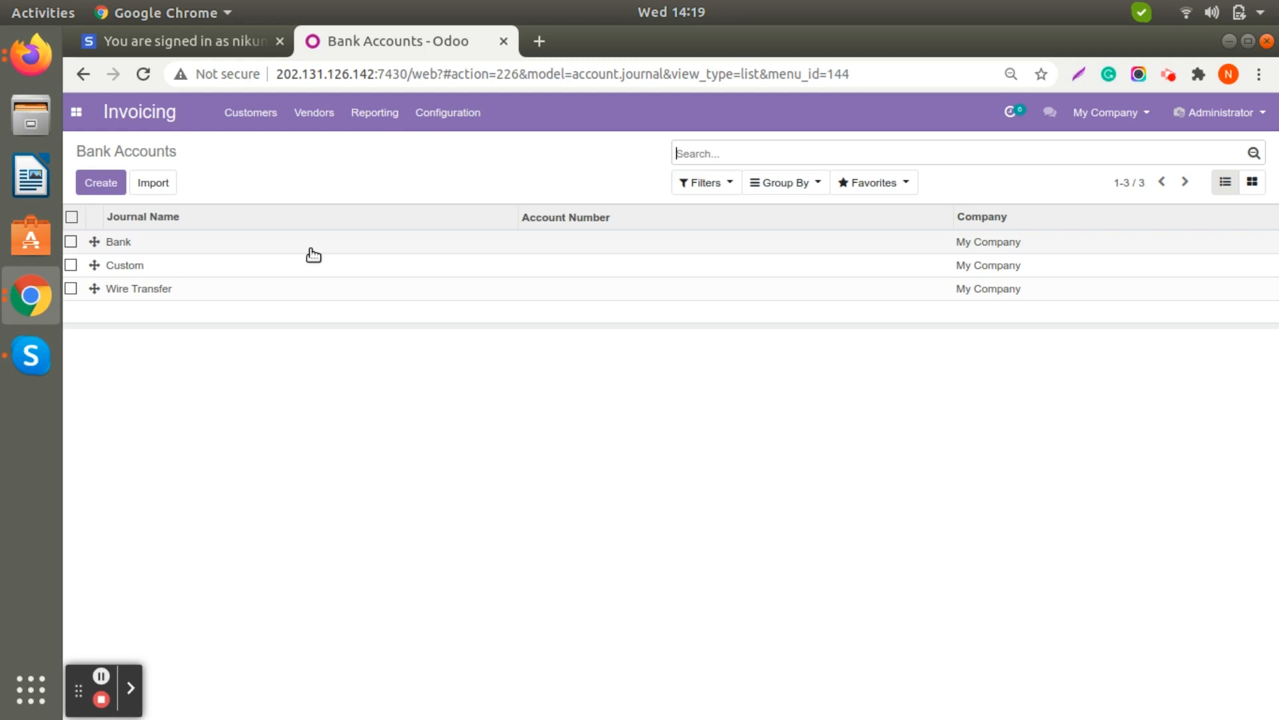
click(444, 119)
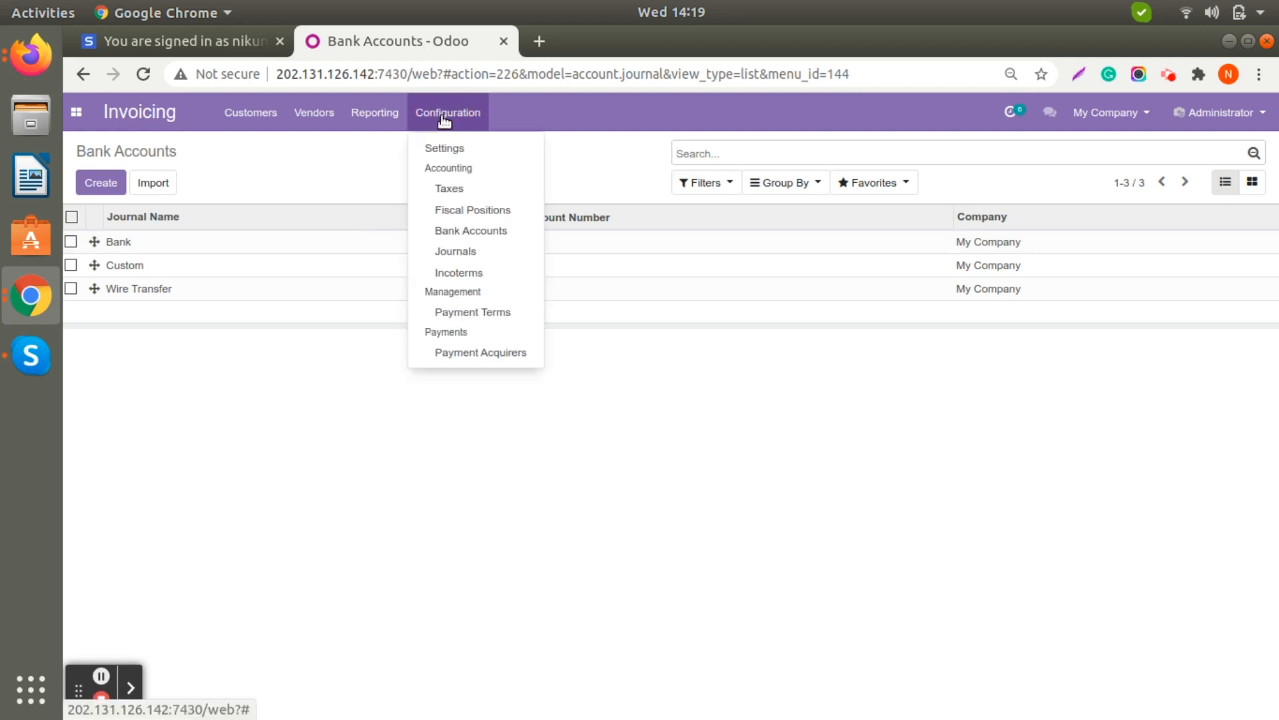
click(463, 254)
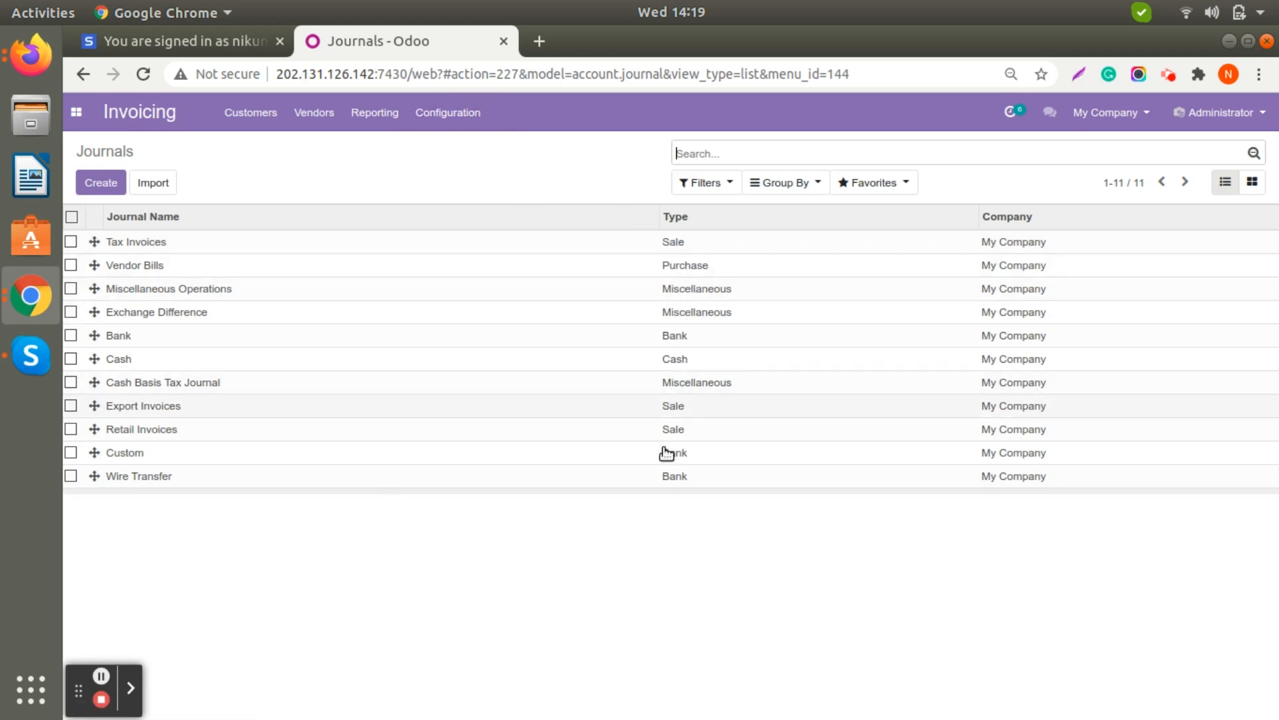
View the Immediate Payment record in the payment terms configuration and return to the list.
click(470, 114)
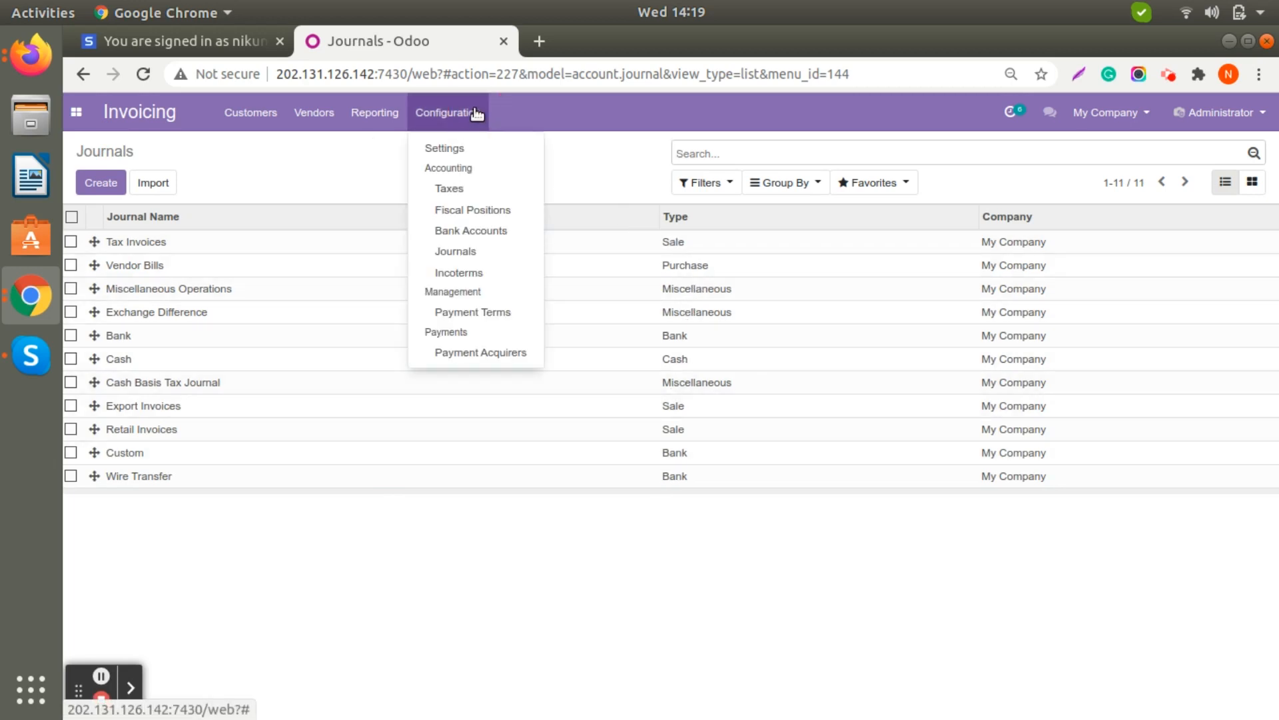
click(477, 312)
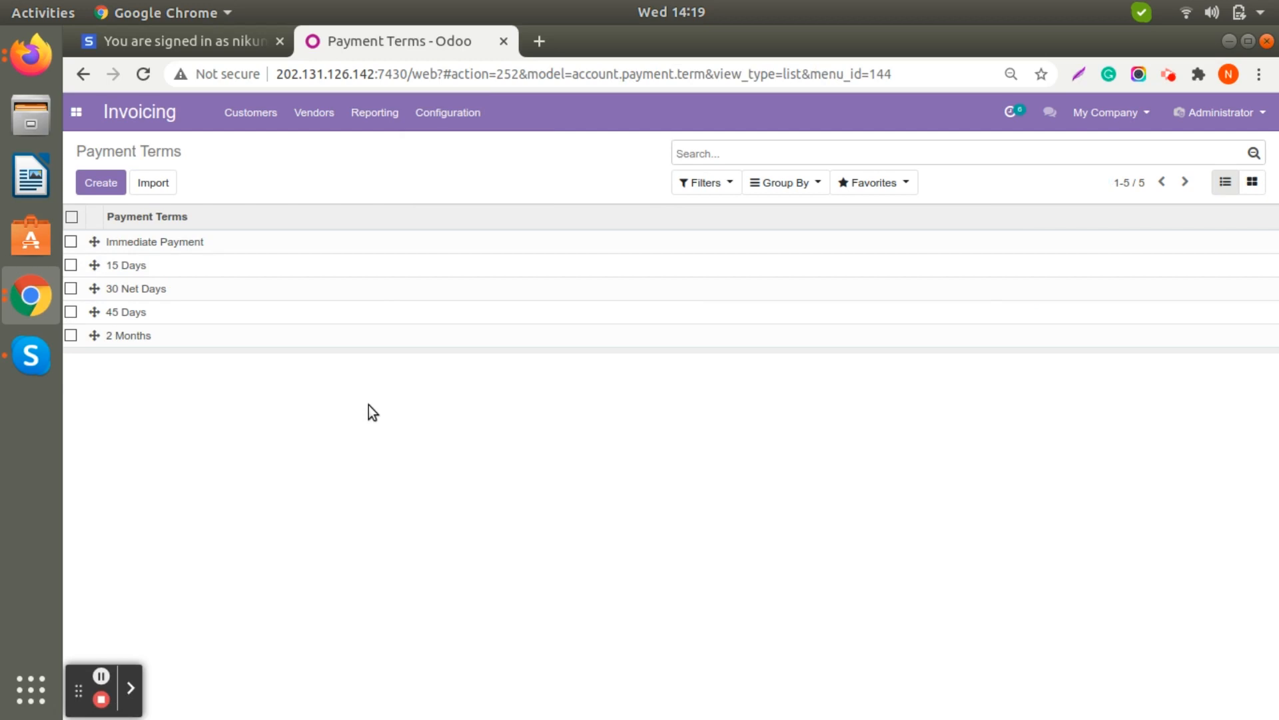
click(246, 247)
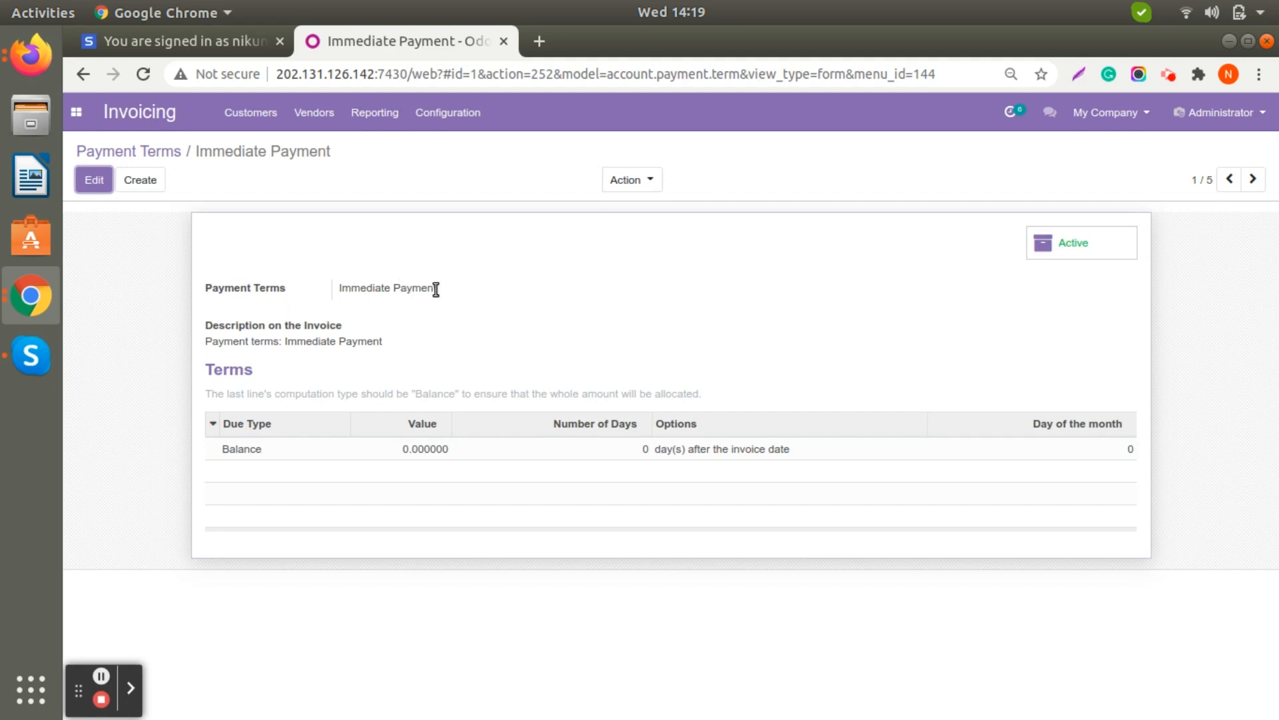
click(154, 152)
Open the payment acquirers configuration and look through the available payment gateways.
click(444, 128)
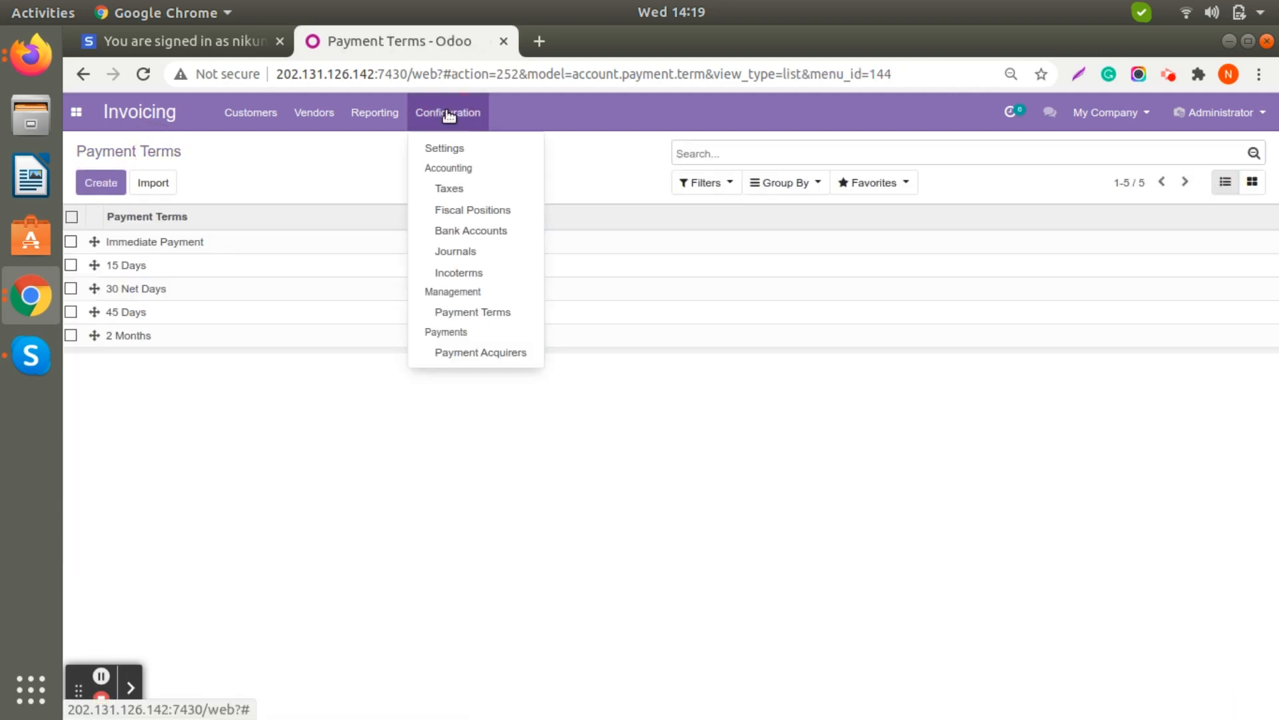
click(448, 353)
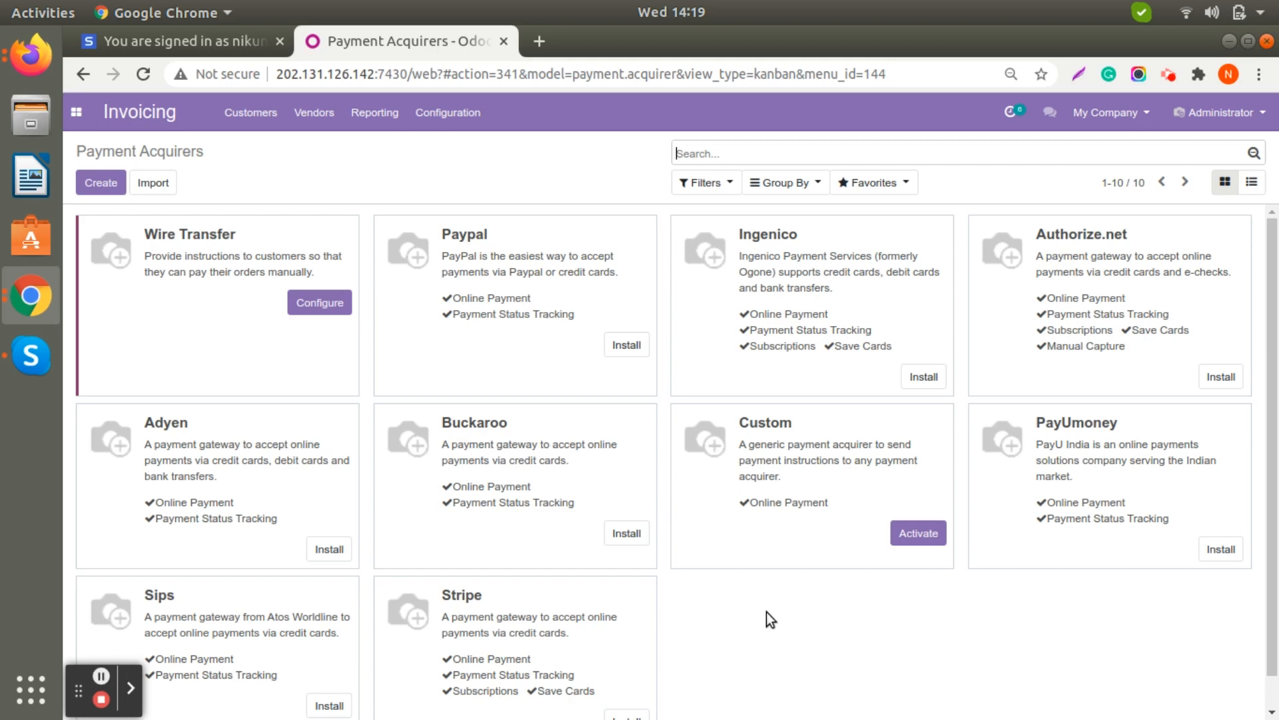
scroll(766, 612, down, 1)
scroll(766, 612, up, 1)
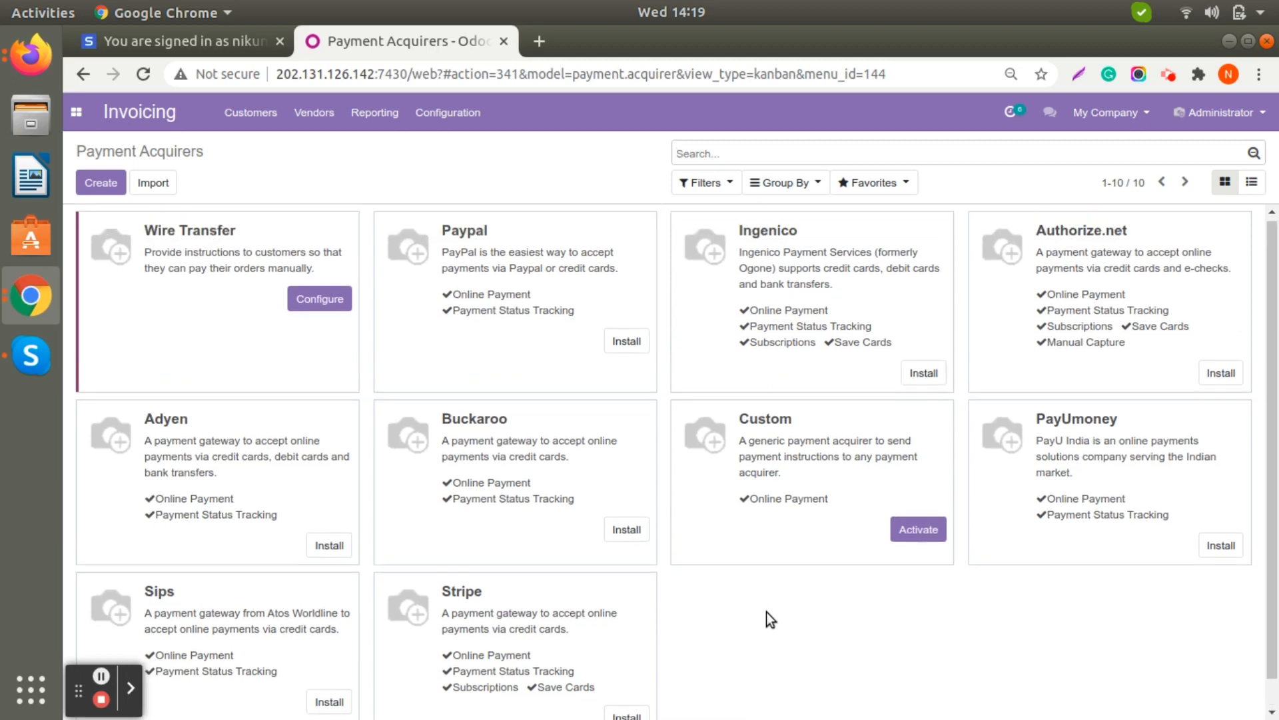
Go to the customer invoices list in Invoicing and review the amounts and status of each invoice.
click(89, 120)
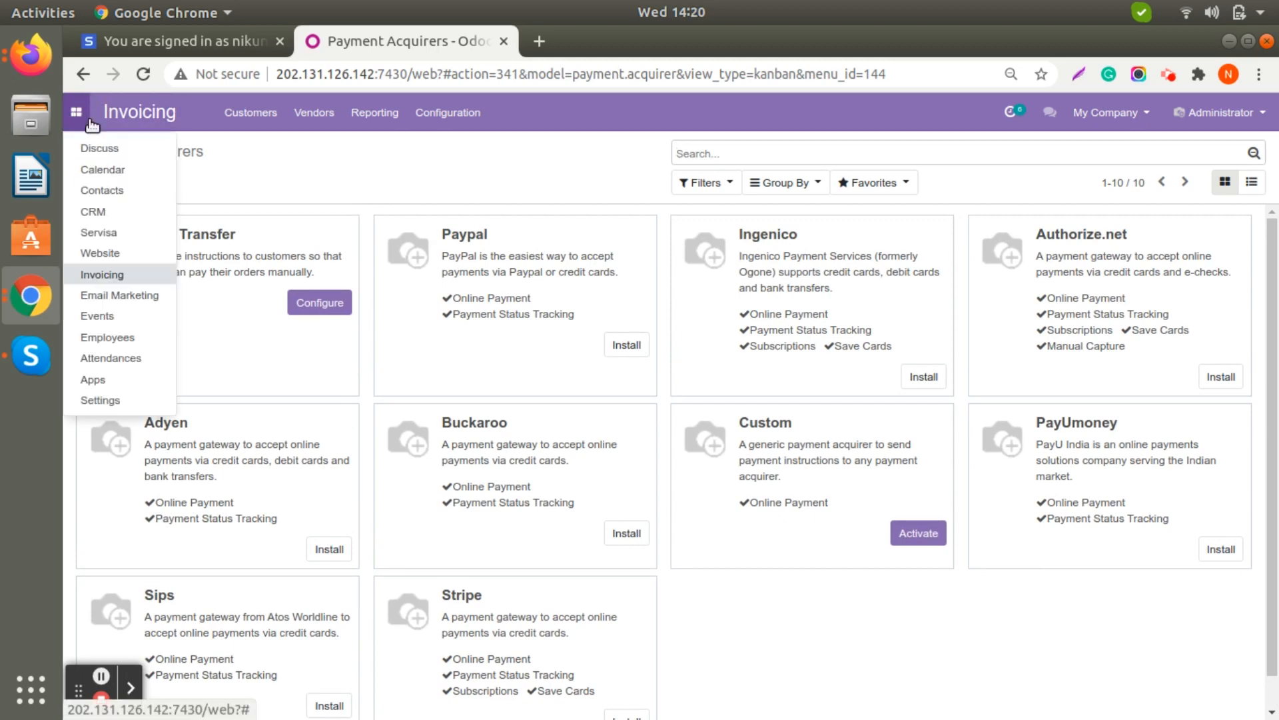
click(99, 275)
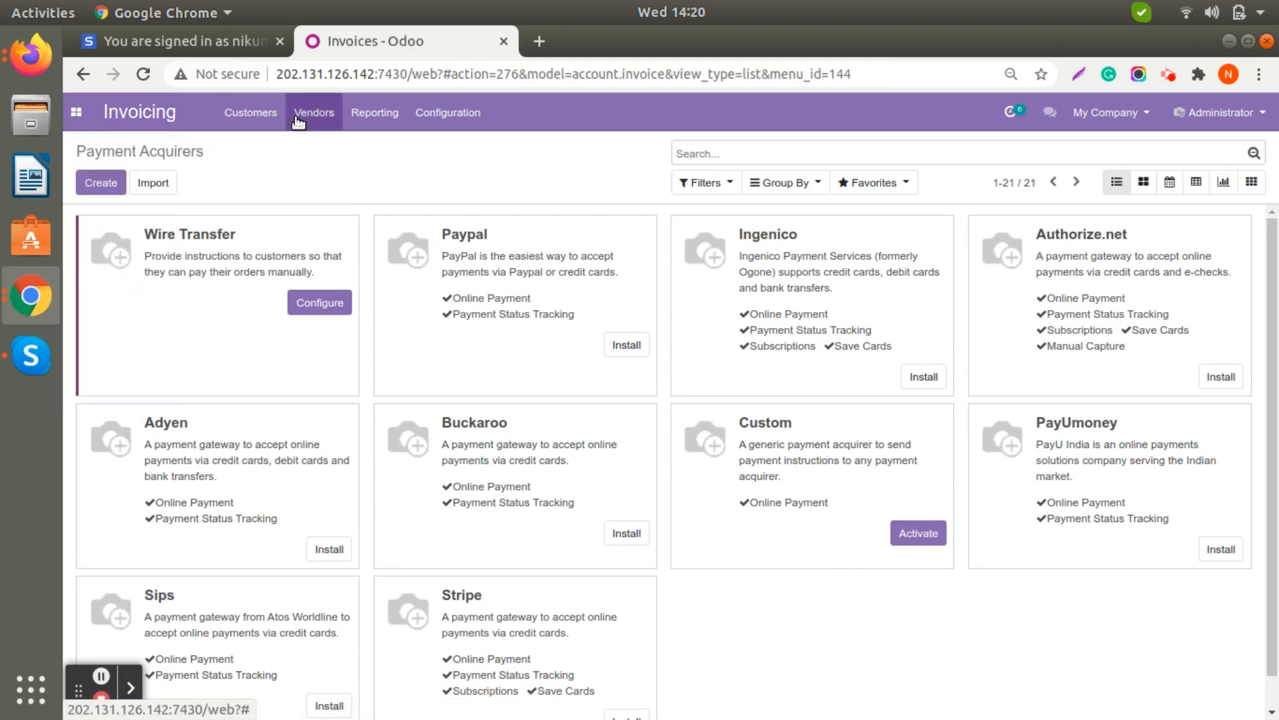
click(242, 114)
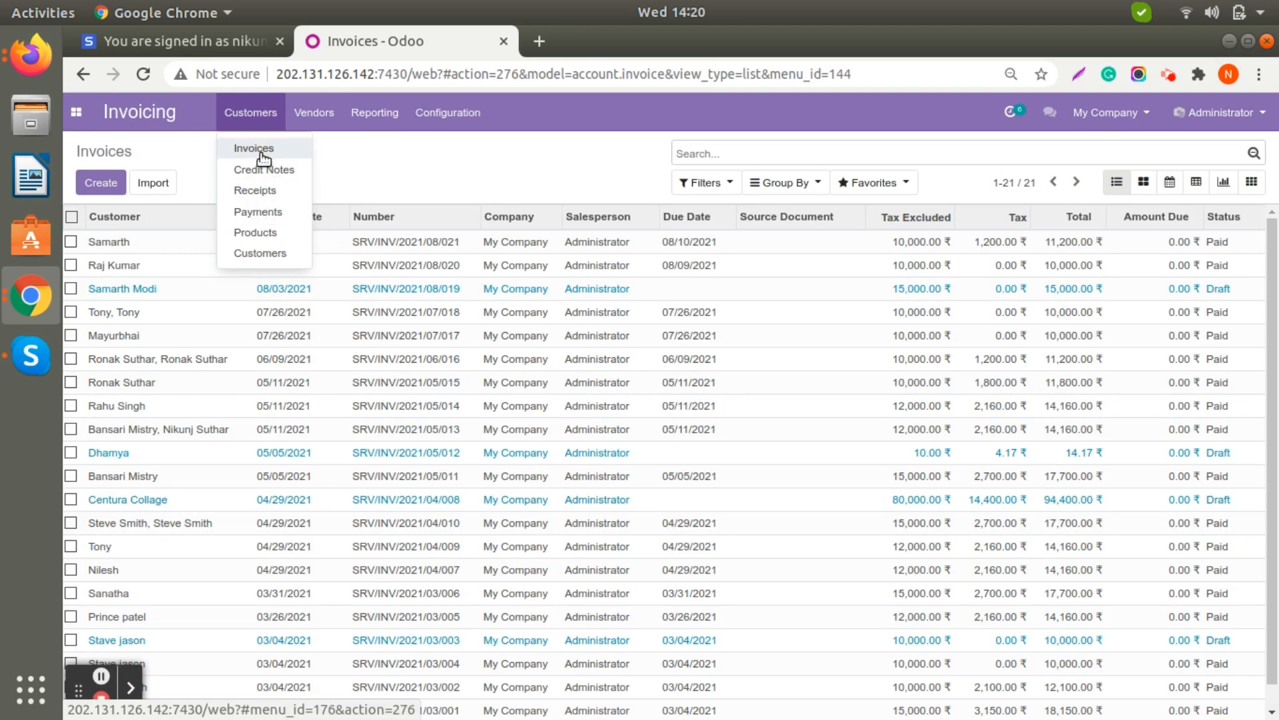
click(253, 148)
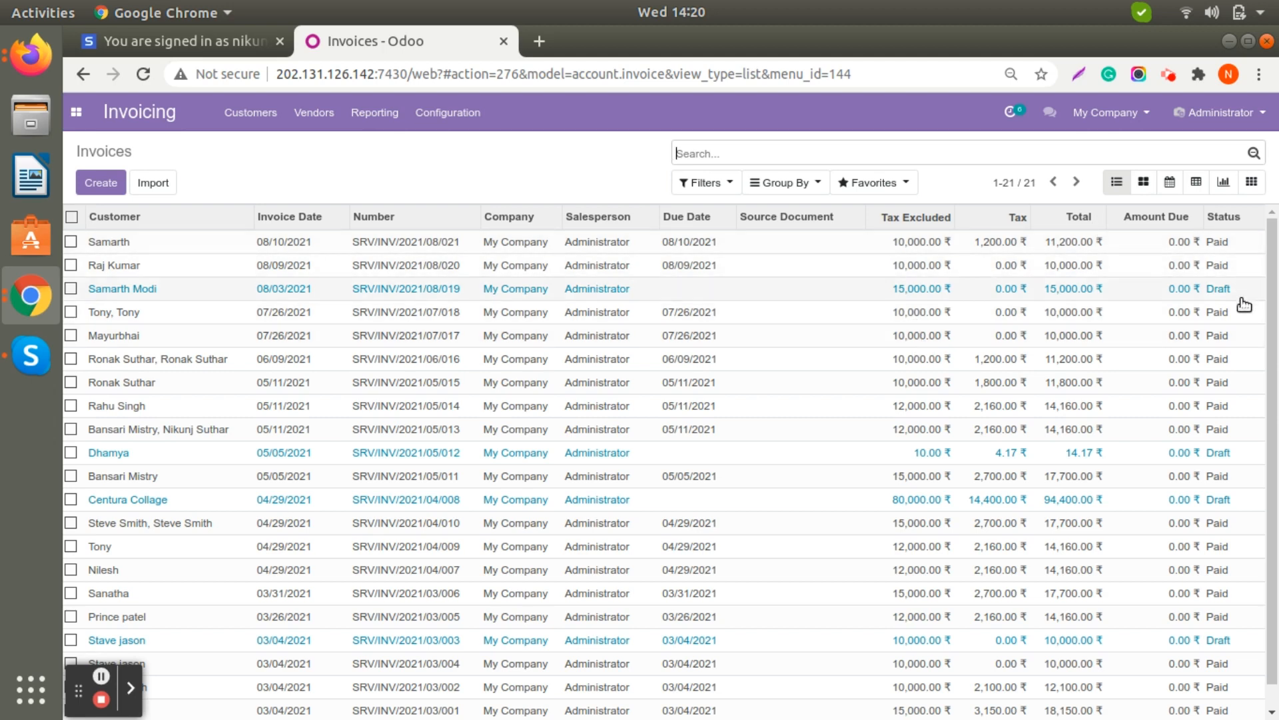
scroll(1258, 365, down, 2)
scroll(1258, 366, up, 2)
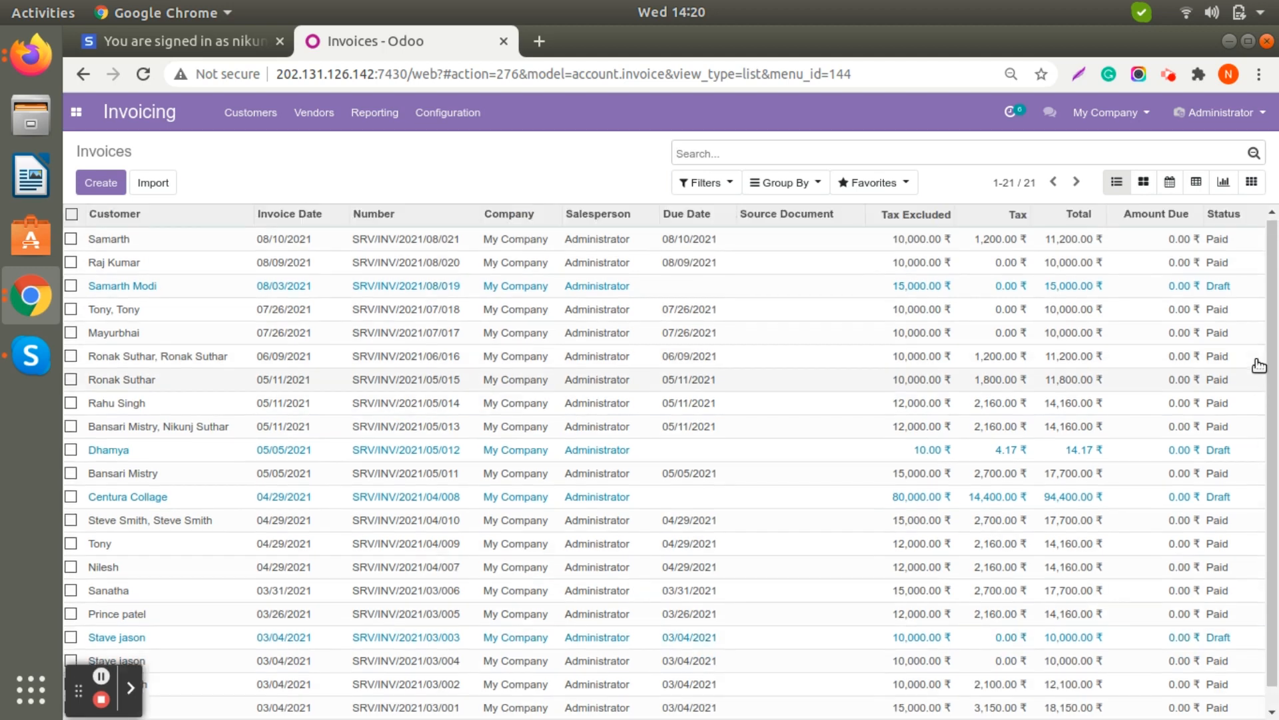
scroll(1258, 366, down, 2)
scroll(1259, 366, up, 2)
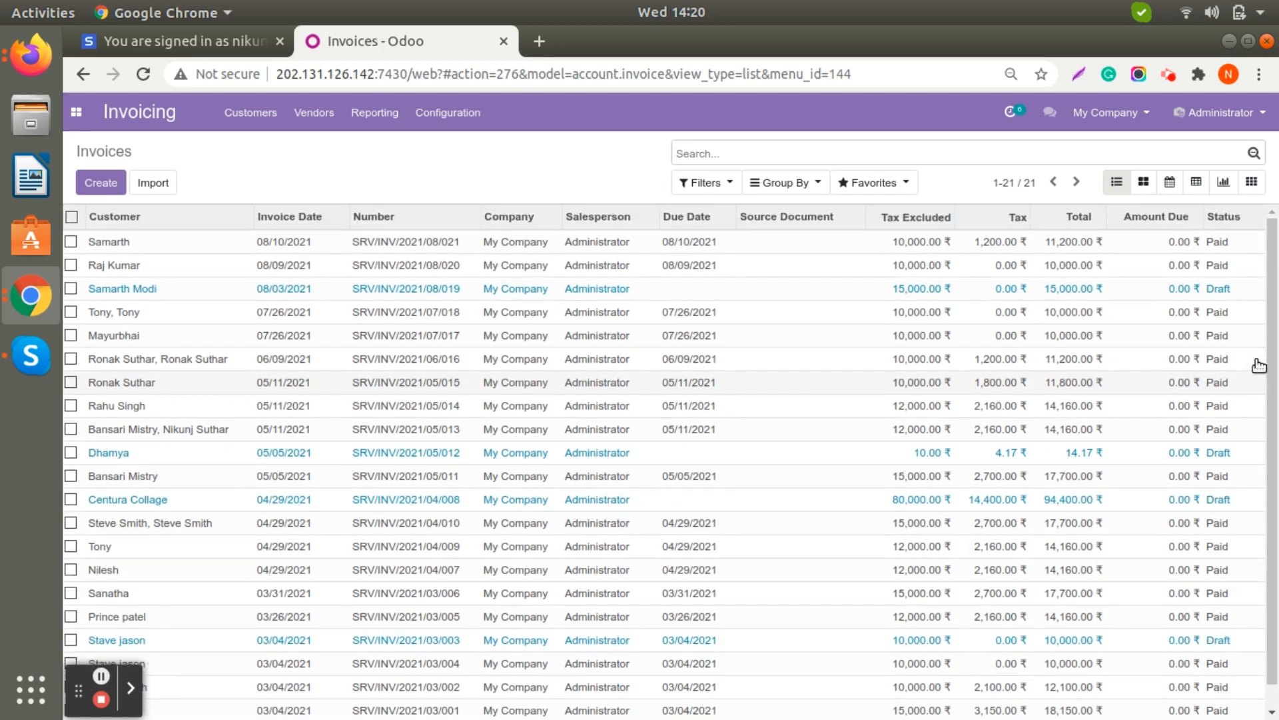
View the IELTS Coaching product in edit mode, save it without changes and return to the products list.
click(250, 112)
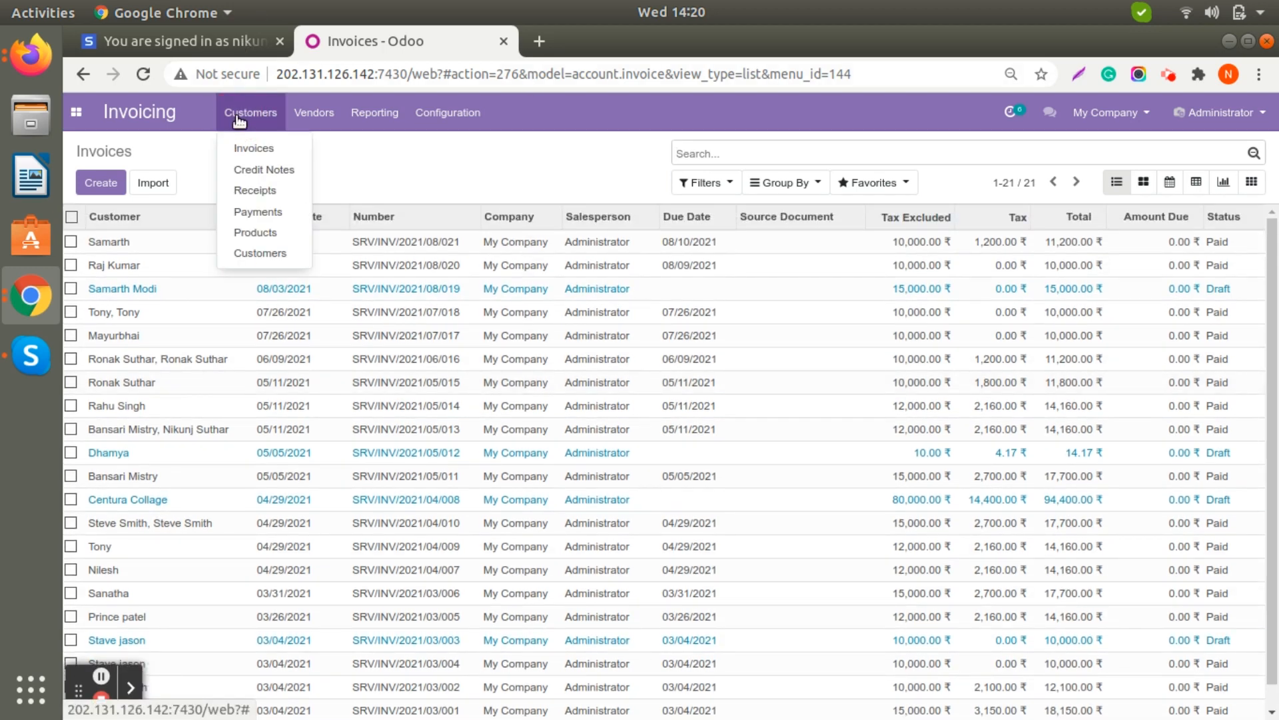
click(253, 234)
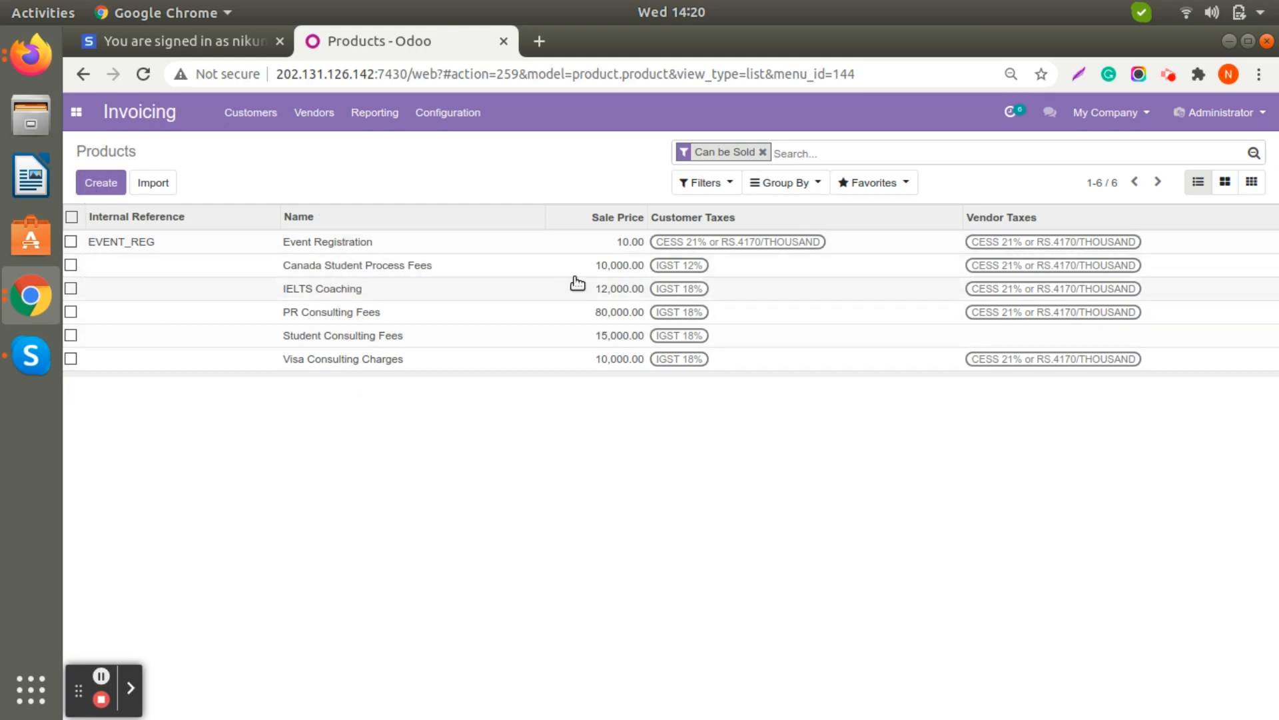
click(559, 295)
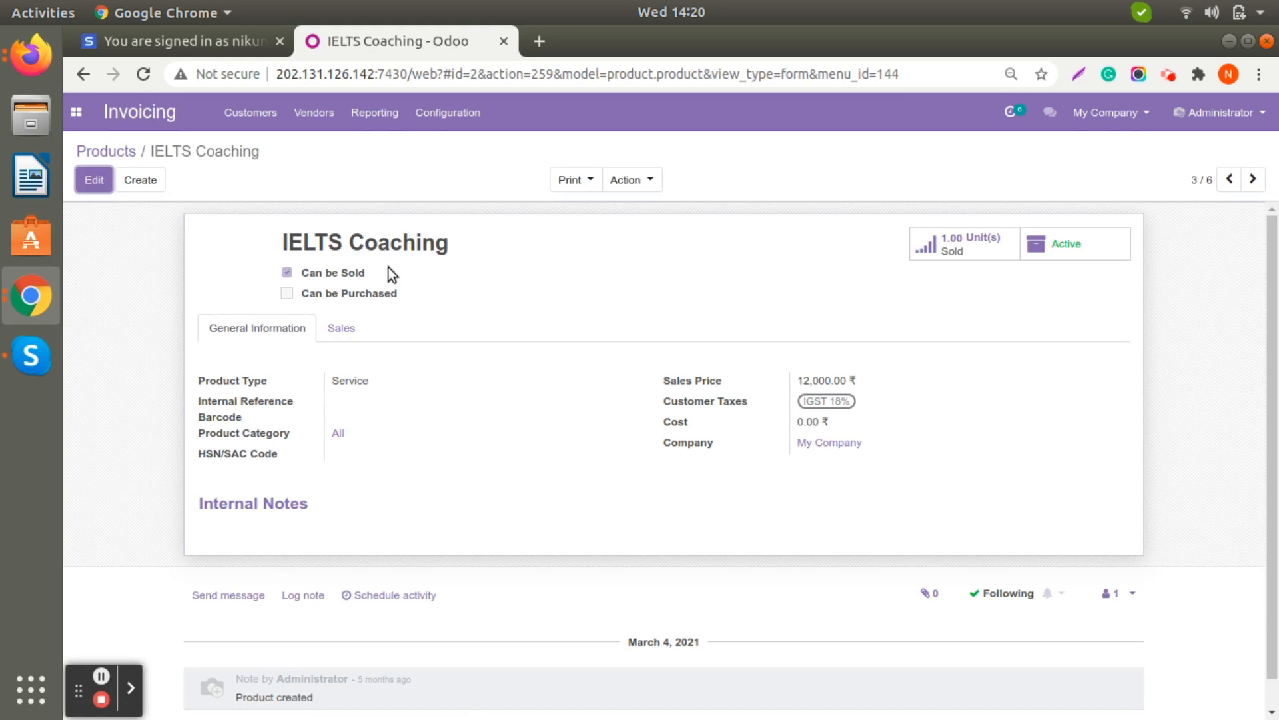
click(97, 180)
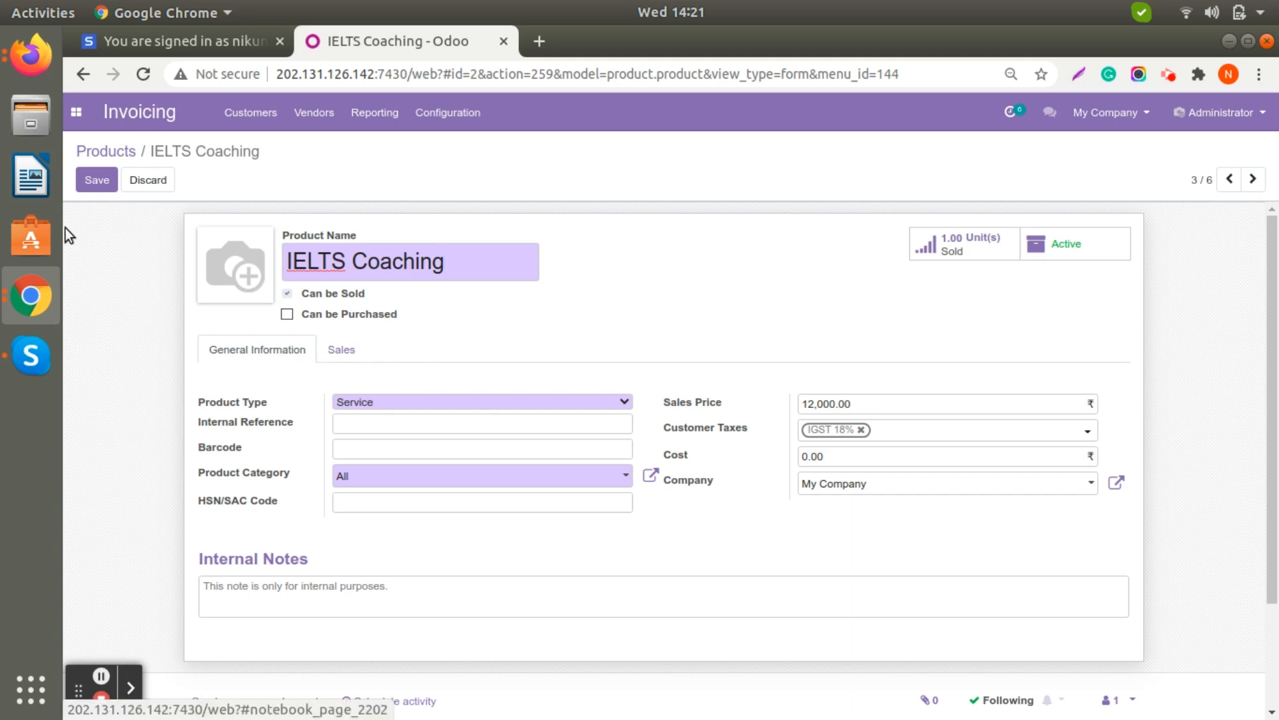
click(96, 180)
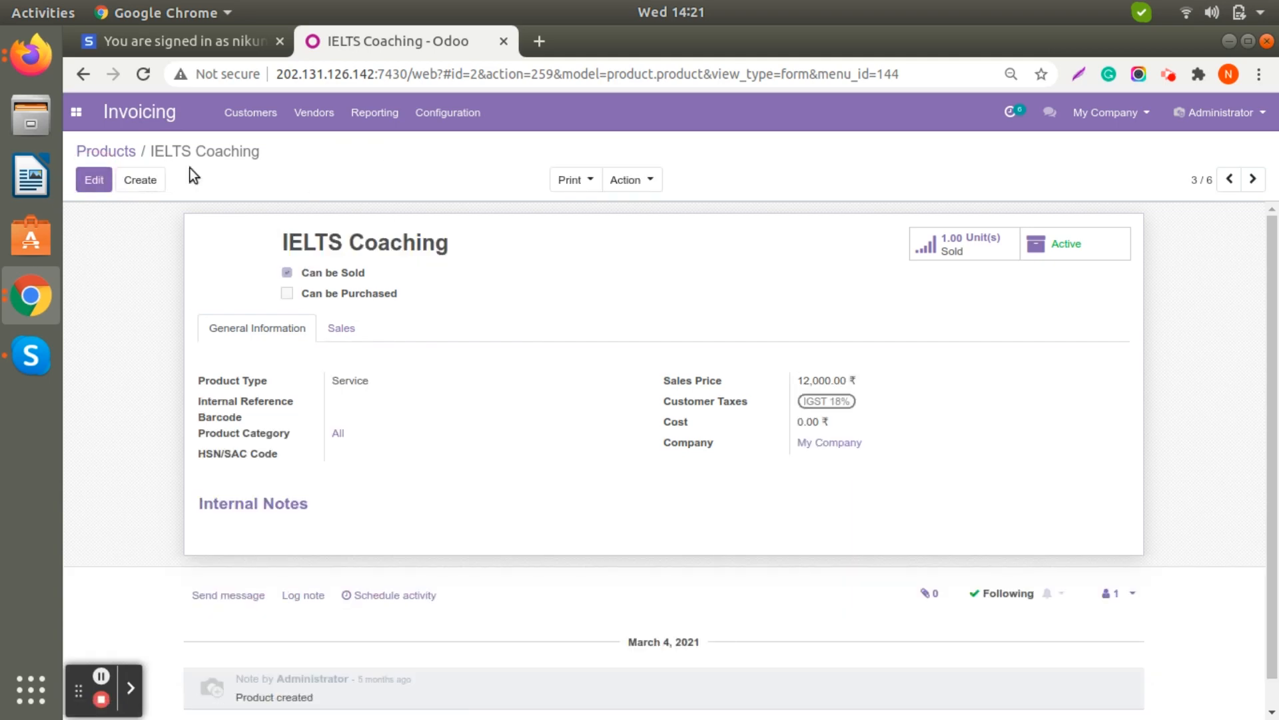
click(106, 143)
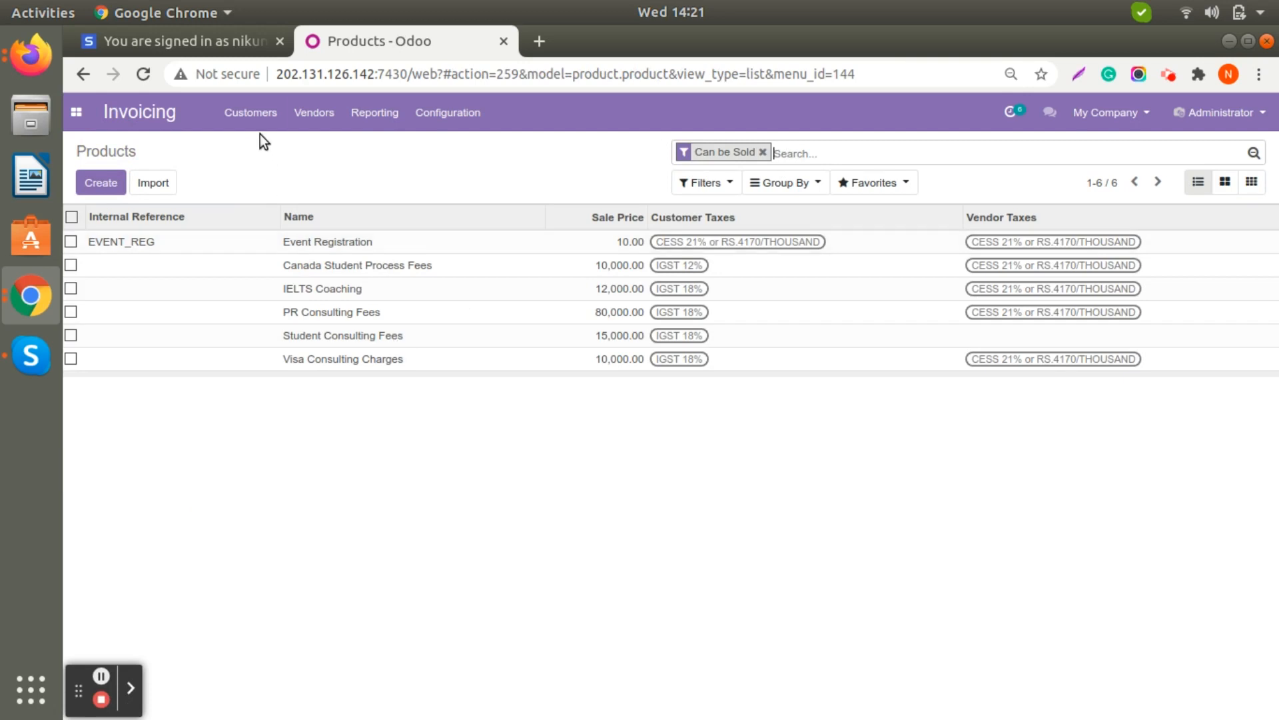
Open the list of customer payments and review their journals, amounts and status.
click(252, 113)
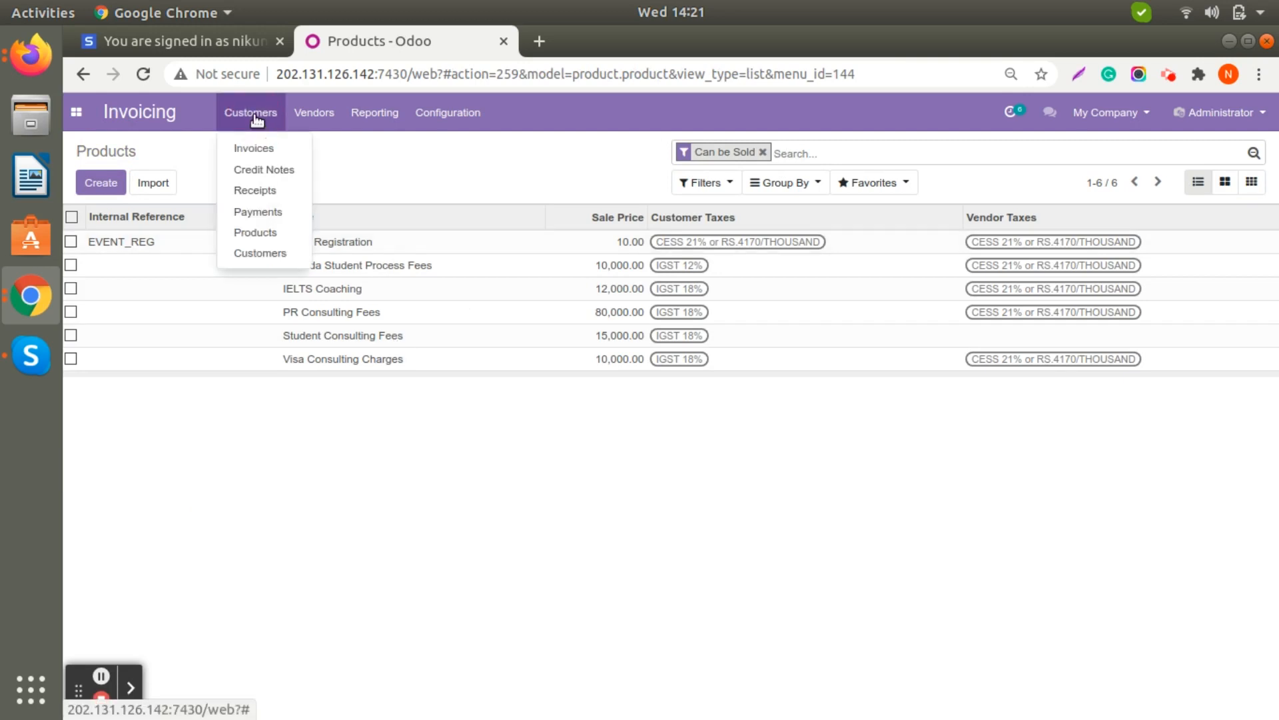
click(256, 212)
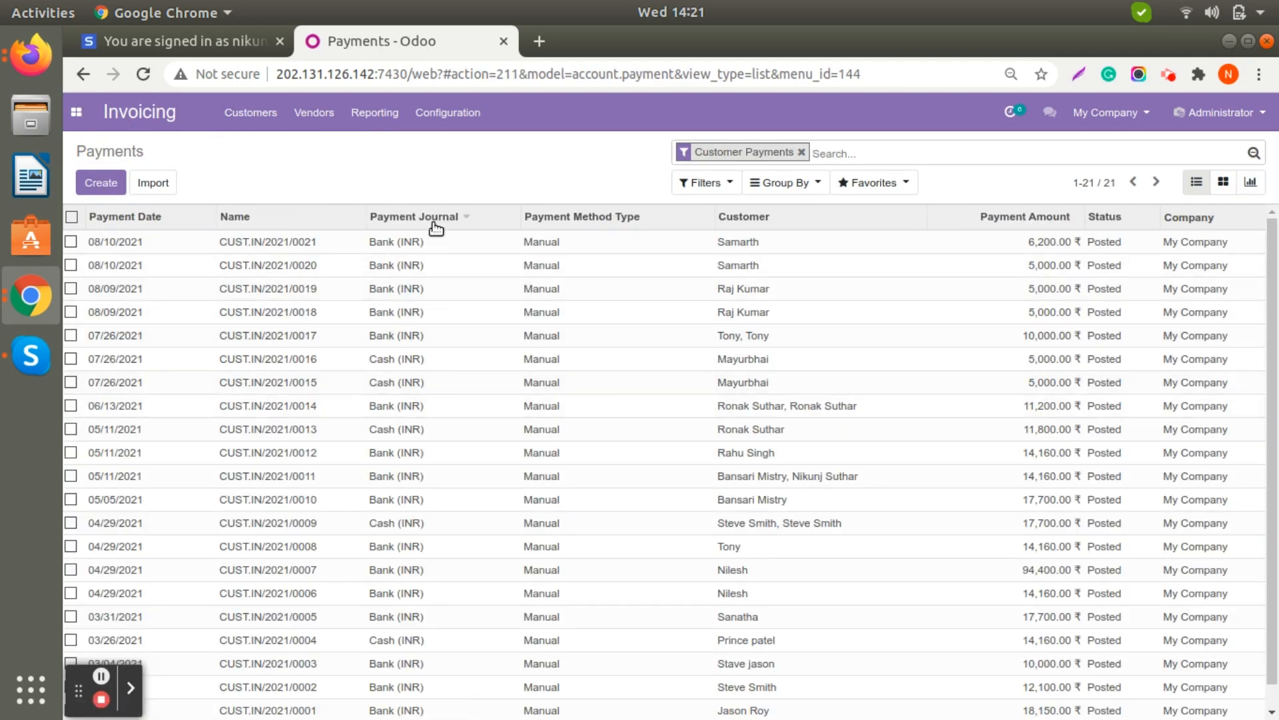
scroll(462, 677, down, 1)
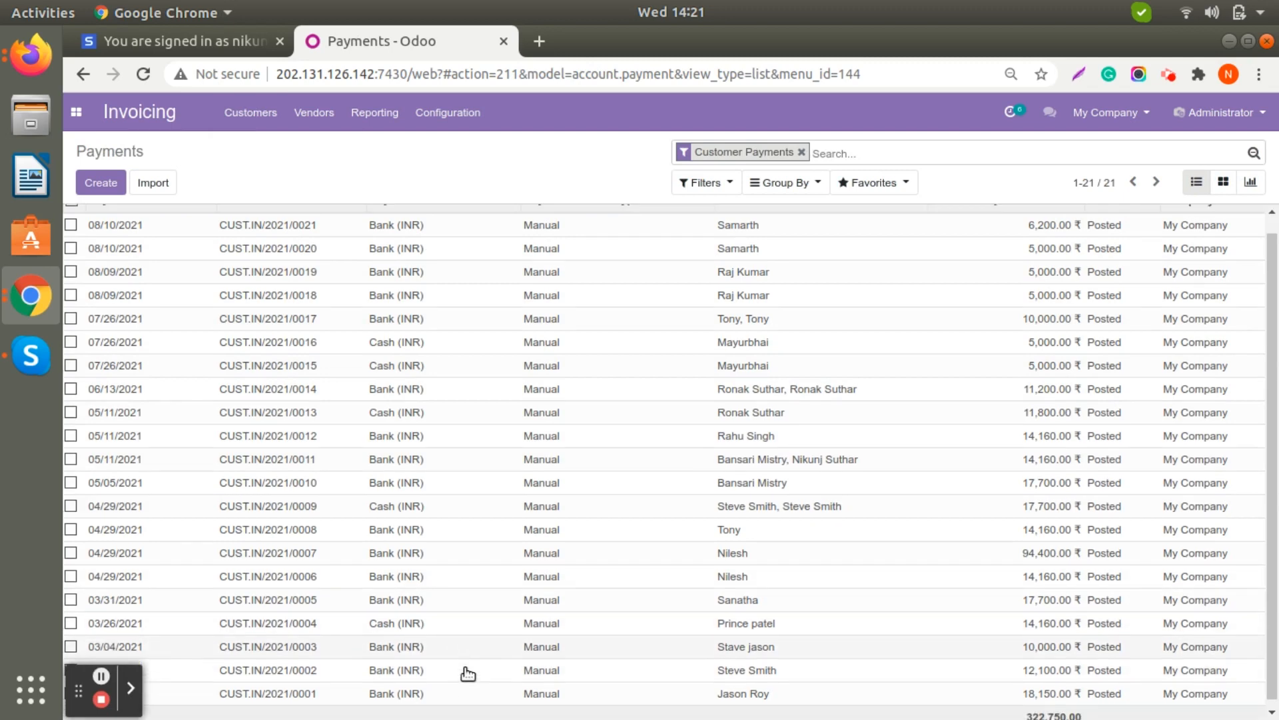
scroll(469, 659, up, 1)
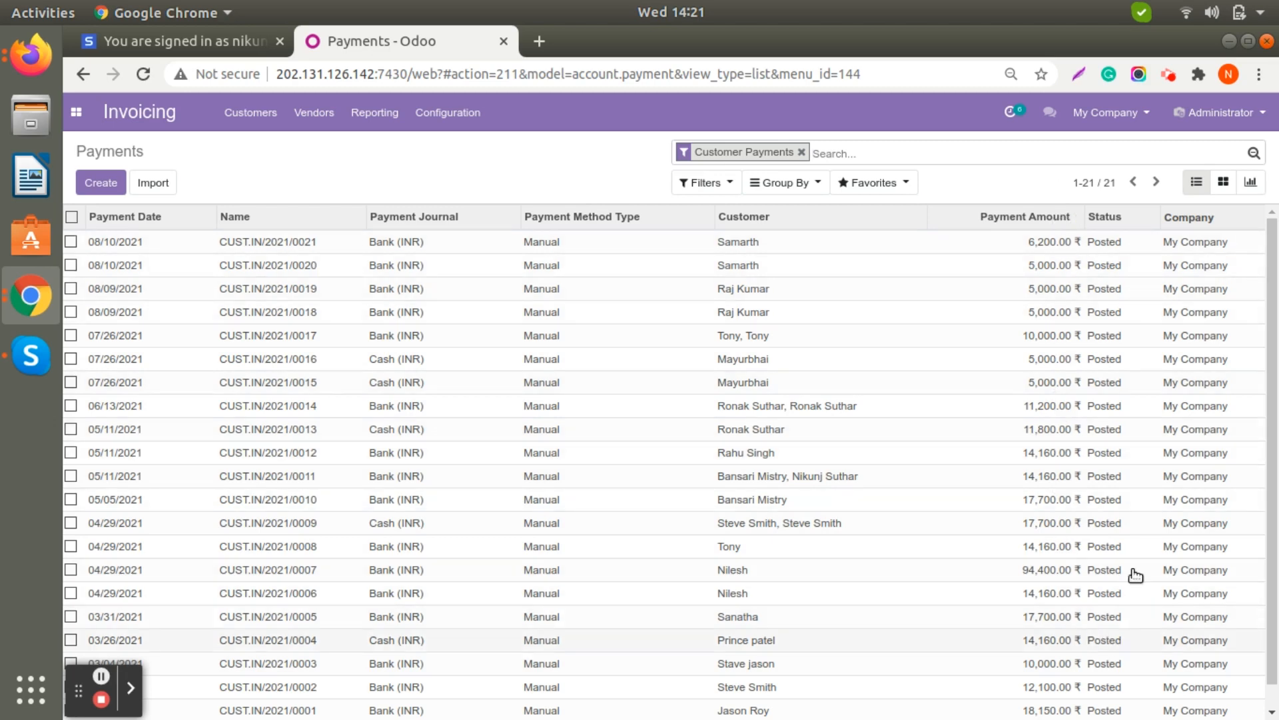
scroll(1146, 416, down, 1)
scroll(1145, 417, up, 1)
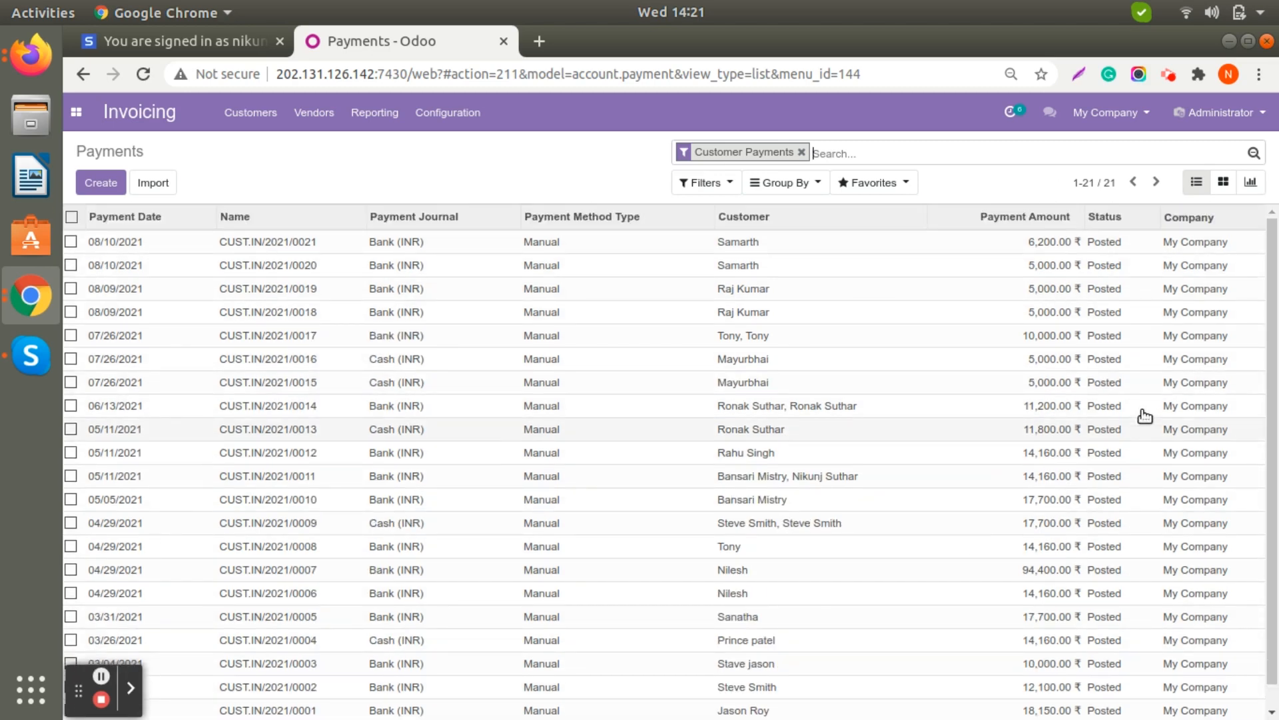
Open the Invoices Analysis report and group it by Salesperson and Sales Team.
click(76, 112)
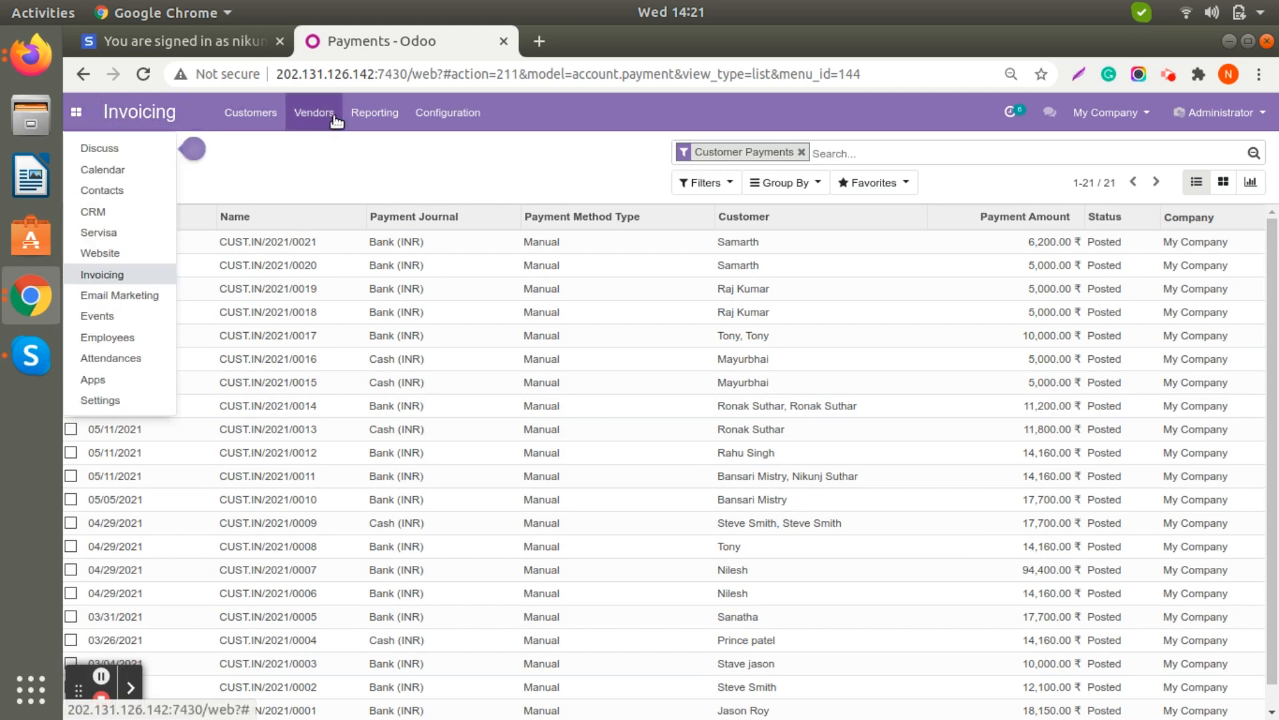
click(373, 124)
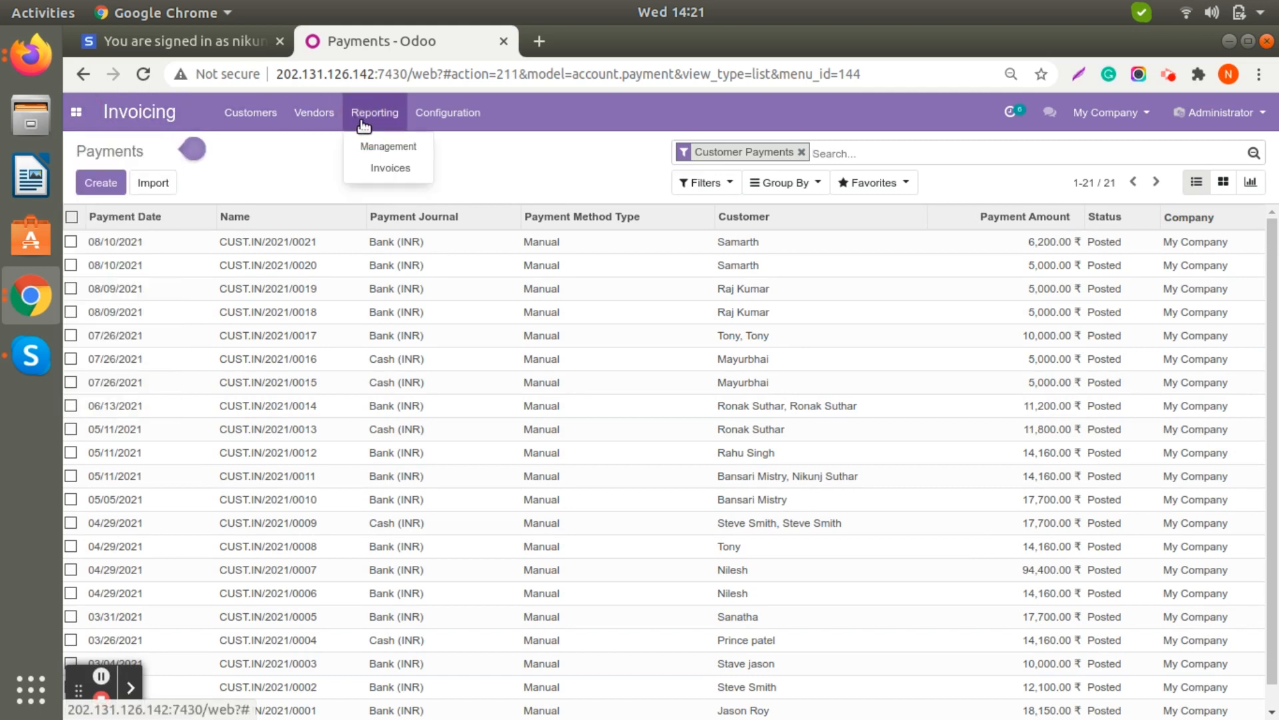
click(377, 169)
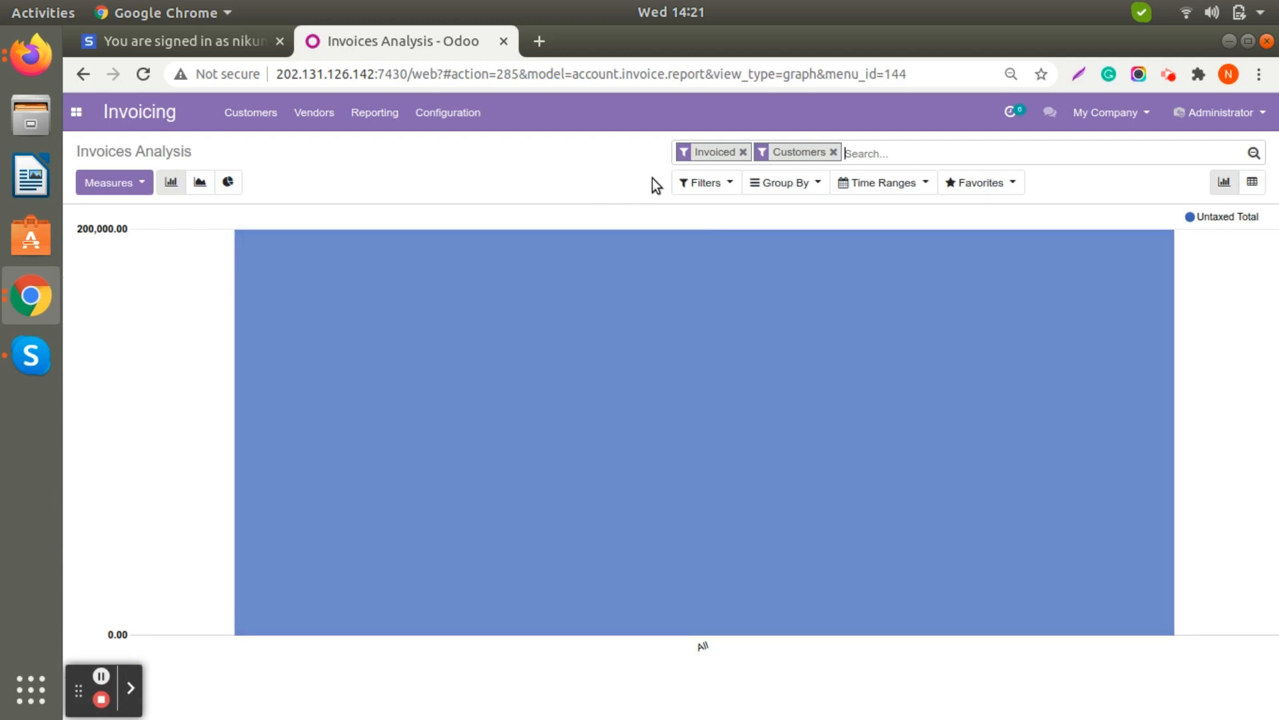
click(783, 182)
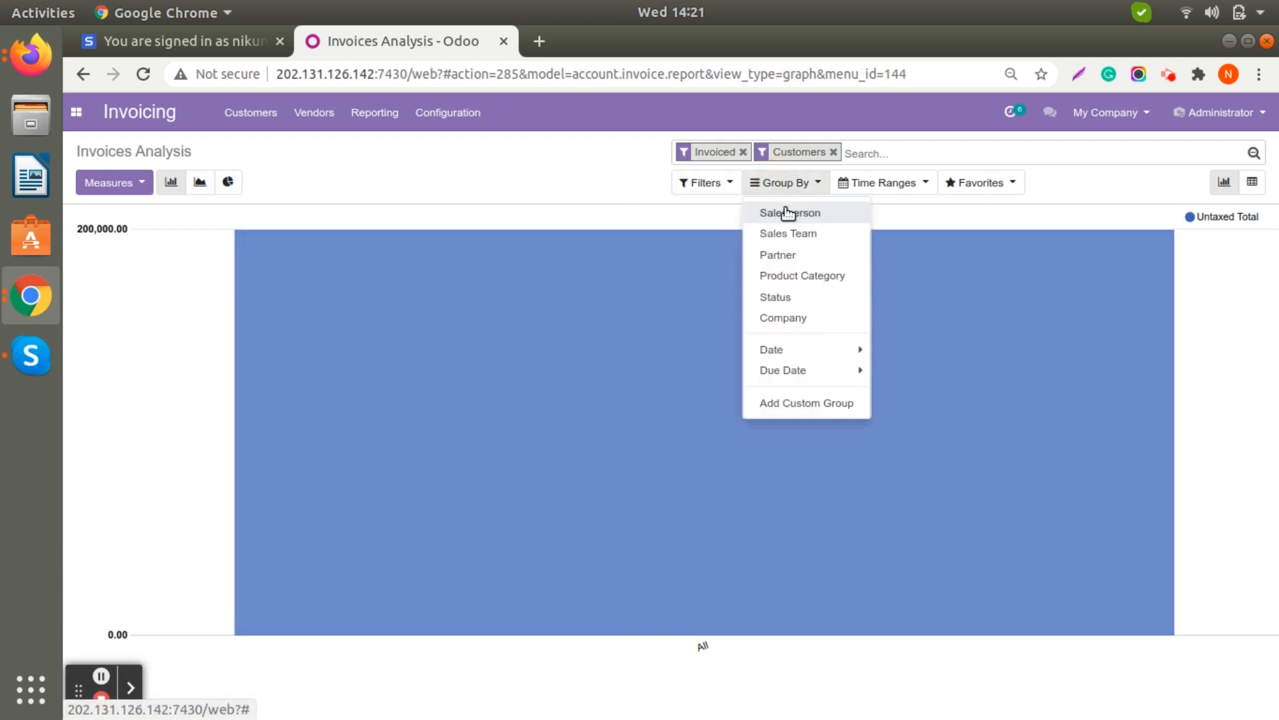
click(789, 212)
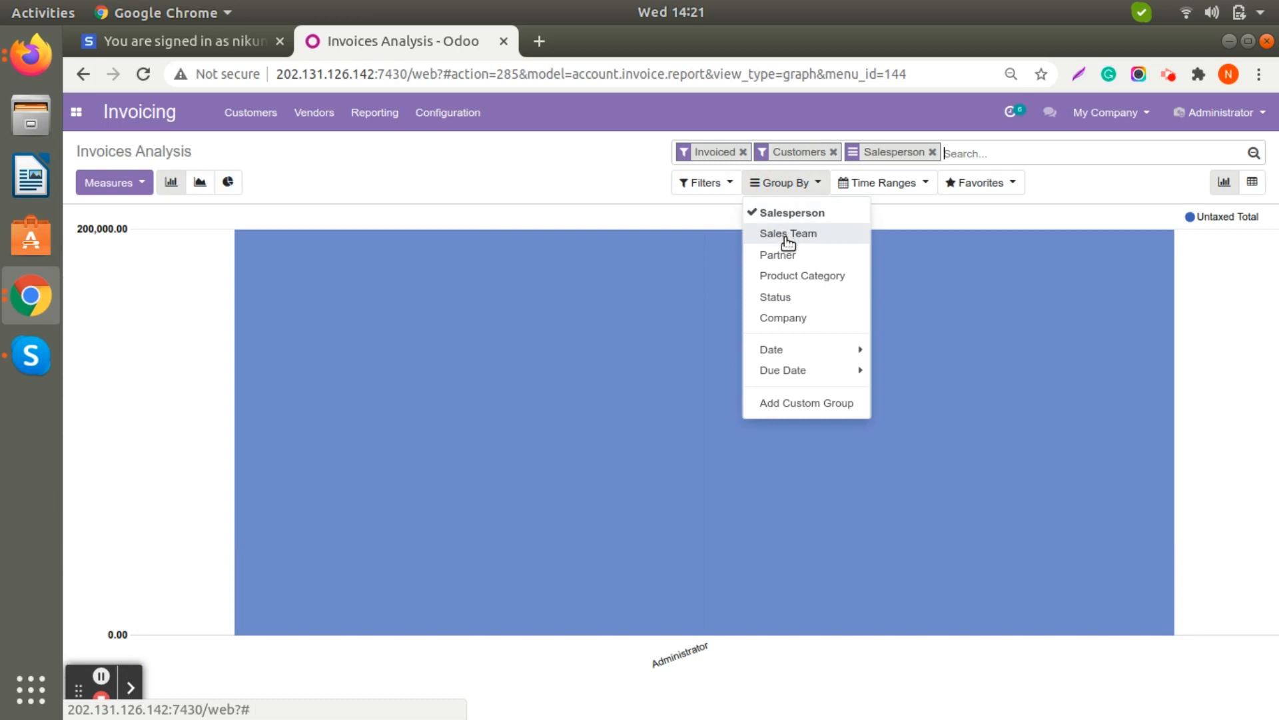
click(788, 235)
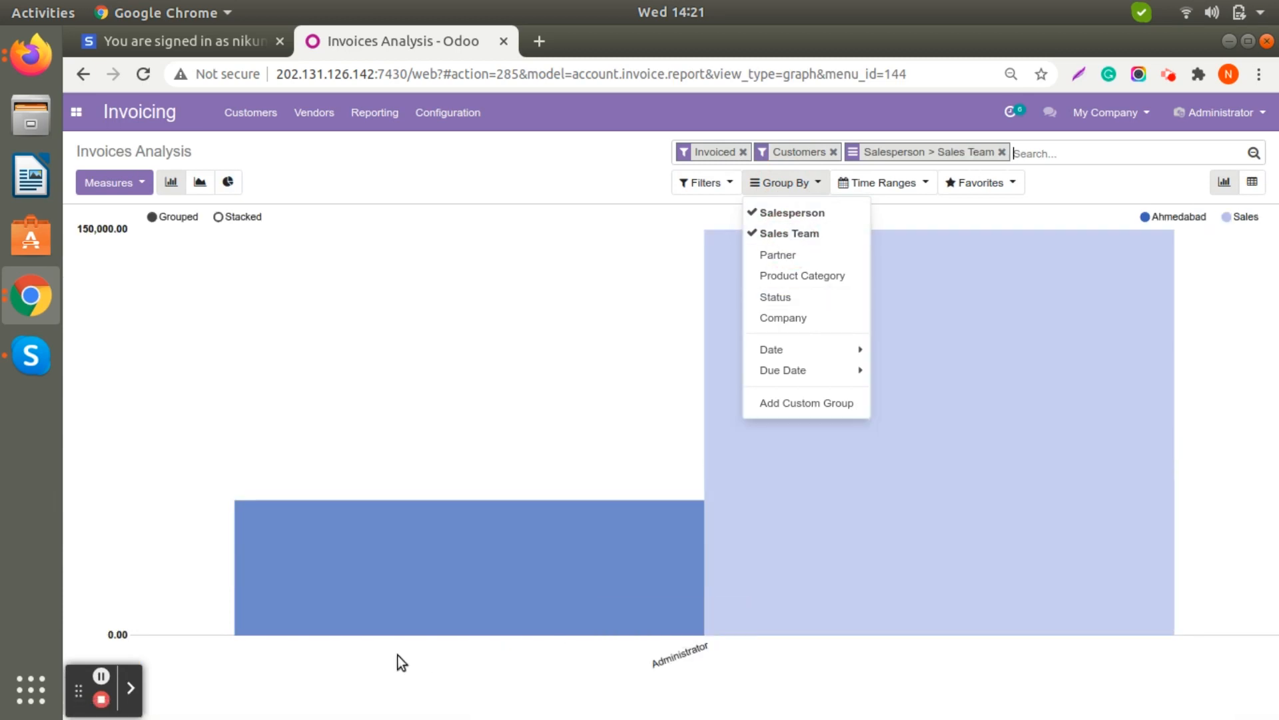
Remove the Customers filter and the grouping from the Invoices Analysis report, and switch to the Servisa dashboard.
click(833, 152)
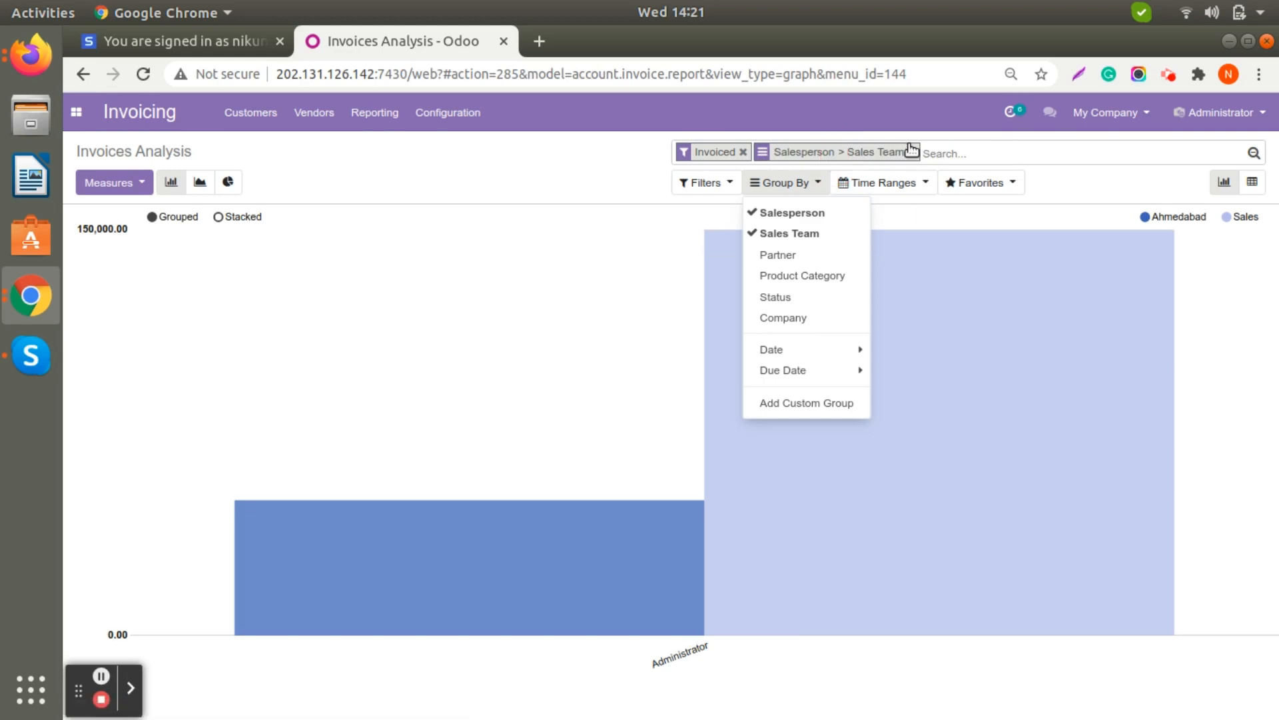
click(913, 152)
click(76, 112)
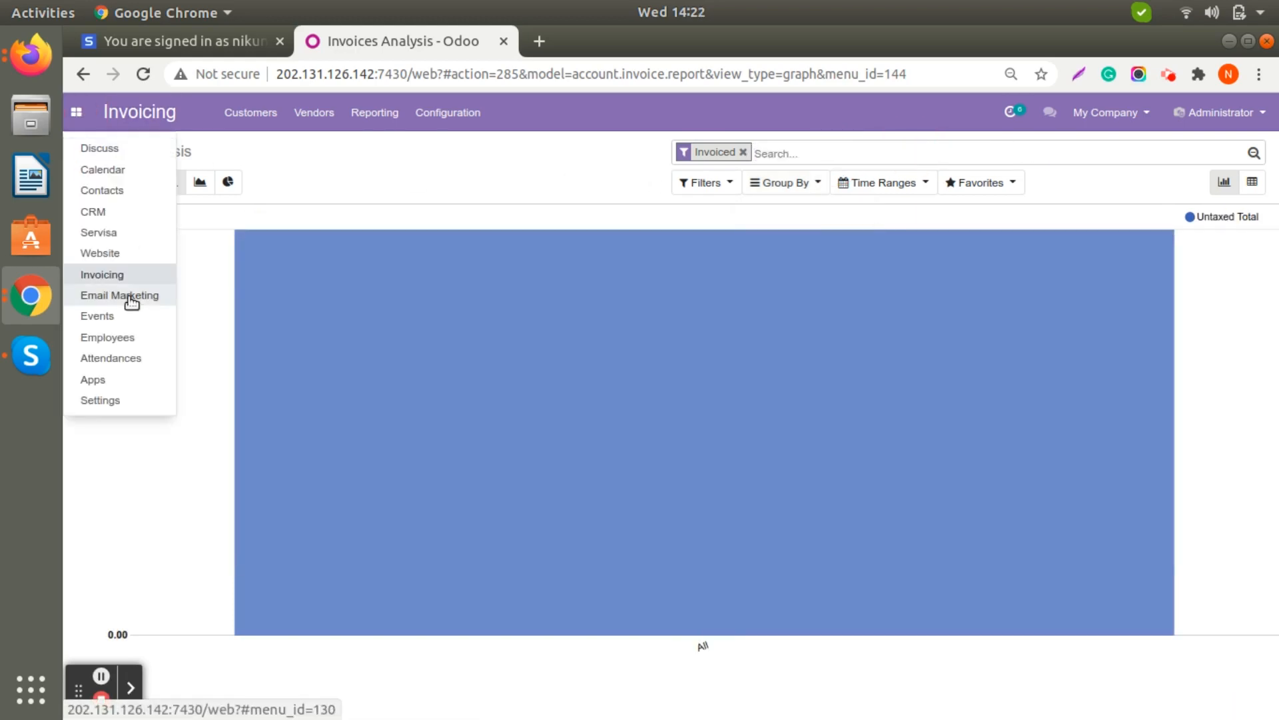
click(93, 228)
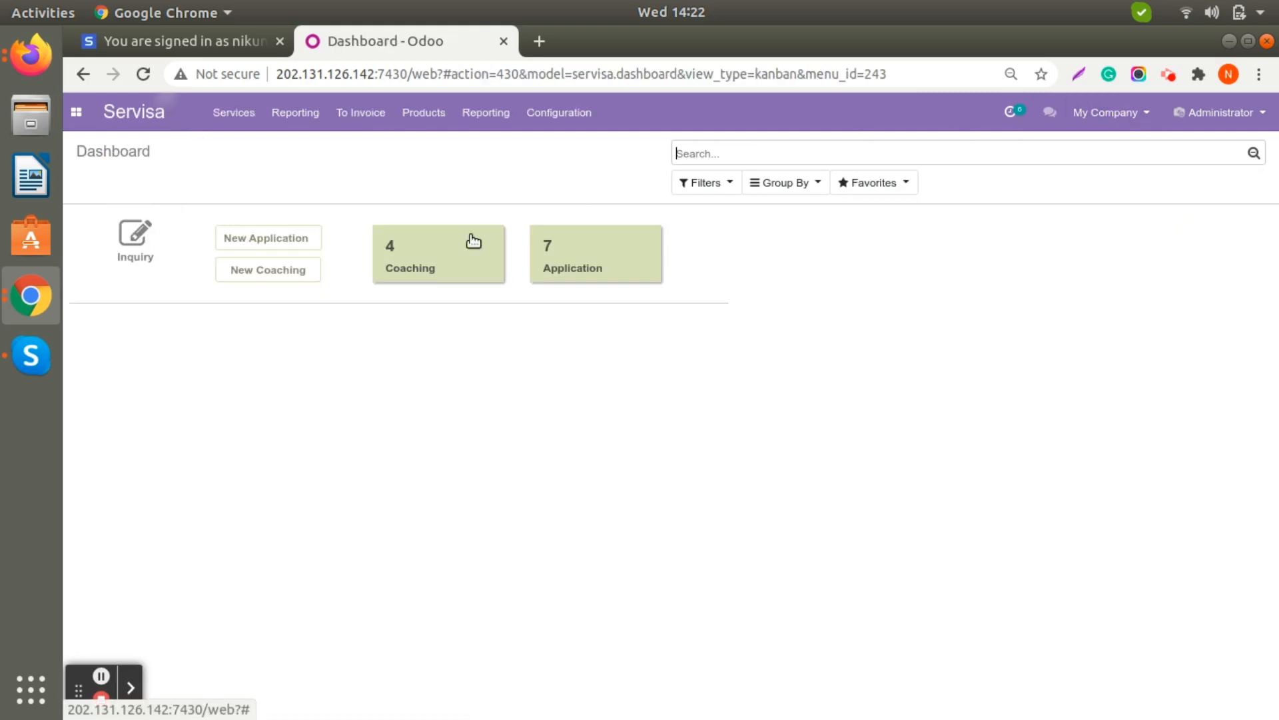
click(77, 115)
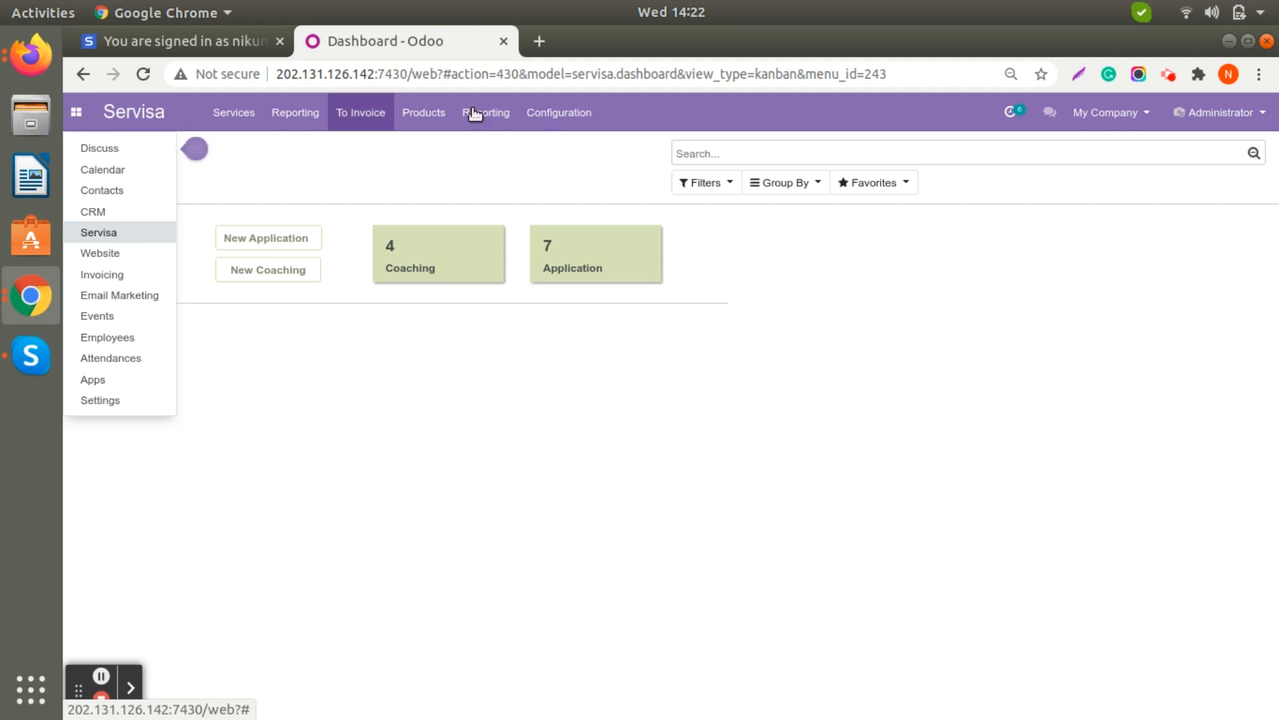
click(100, 700)
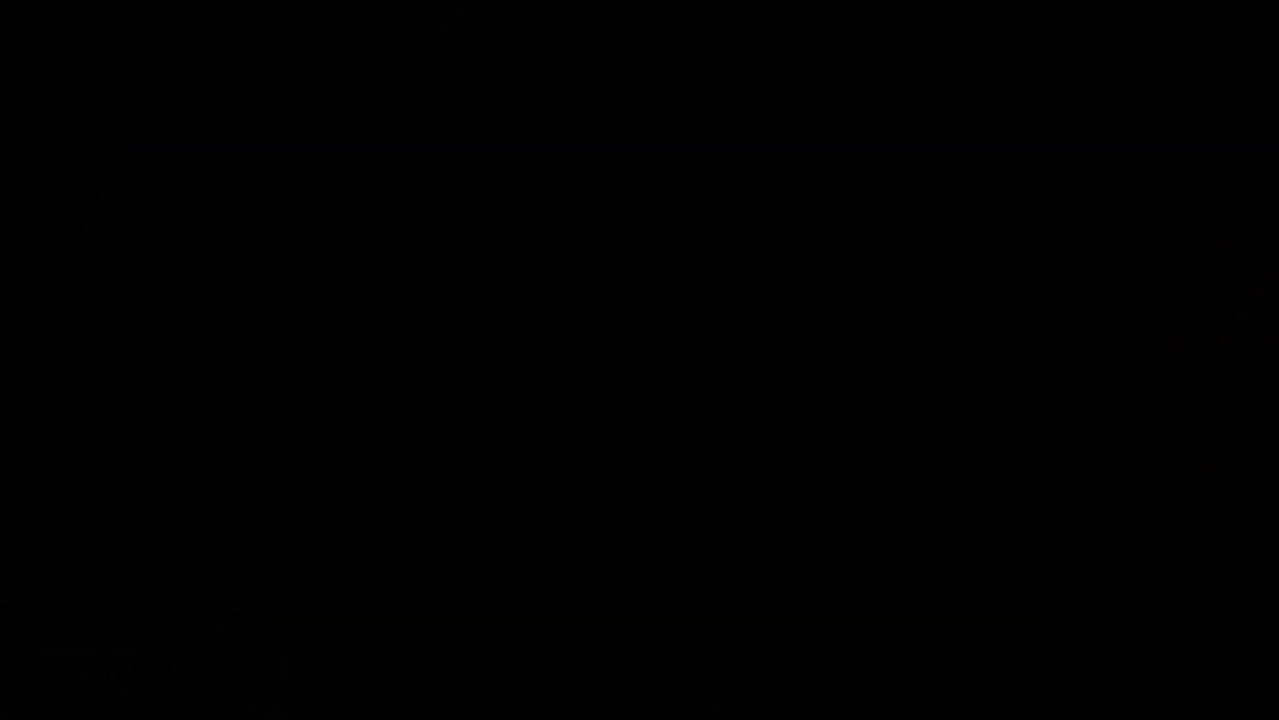